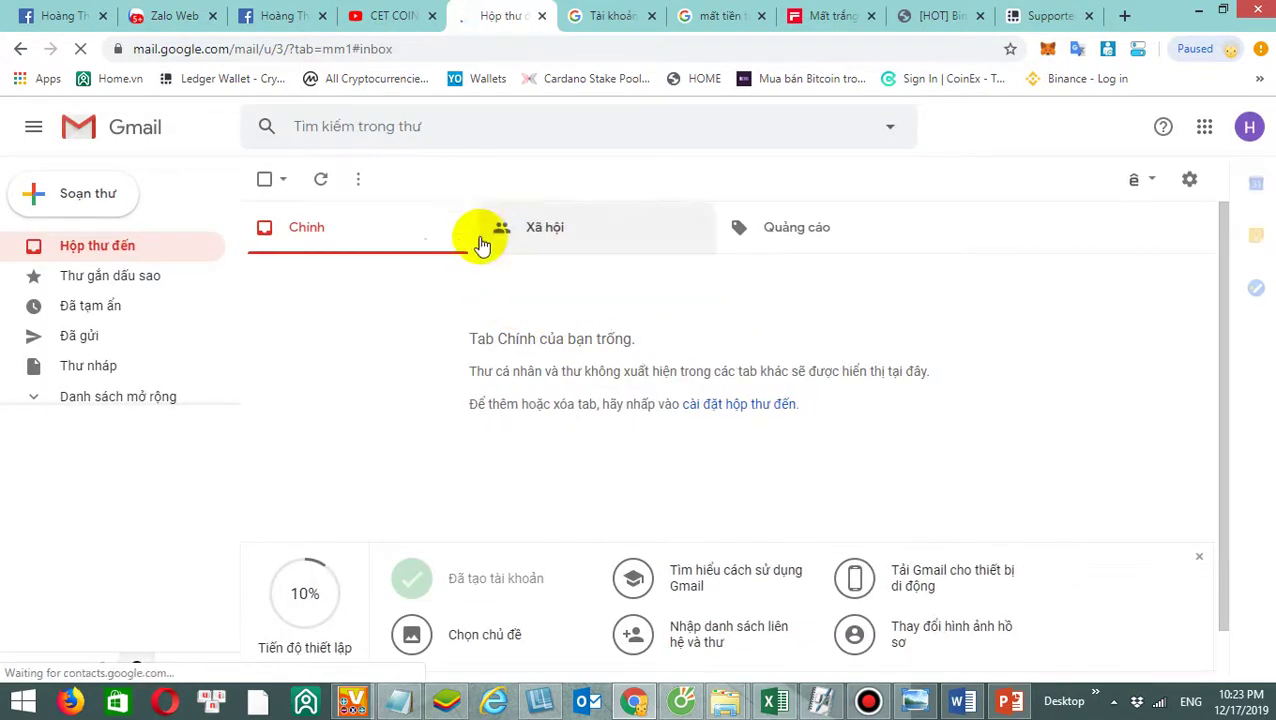
# Step: Open the full Gmail settings, view the Google account details panel, then close it
pyautogui.click(1191, 184)
pyautogui.click(1040, 290)
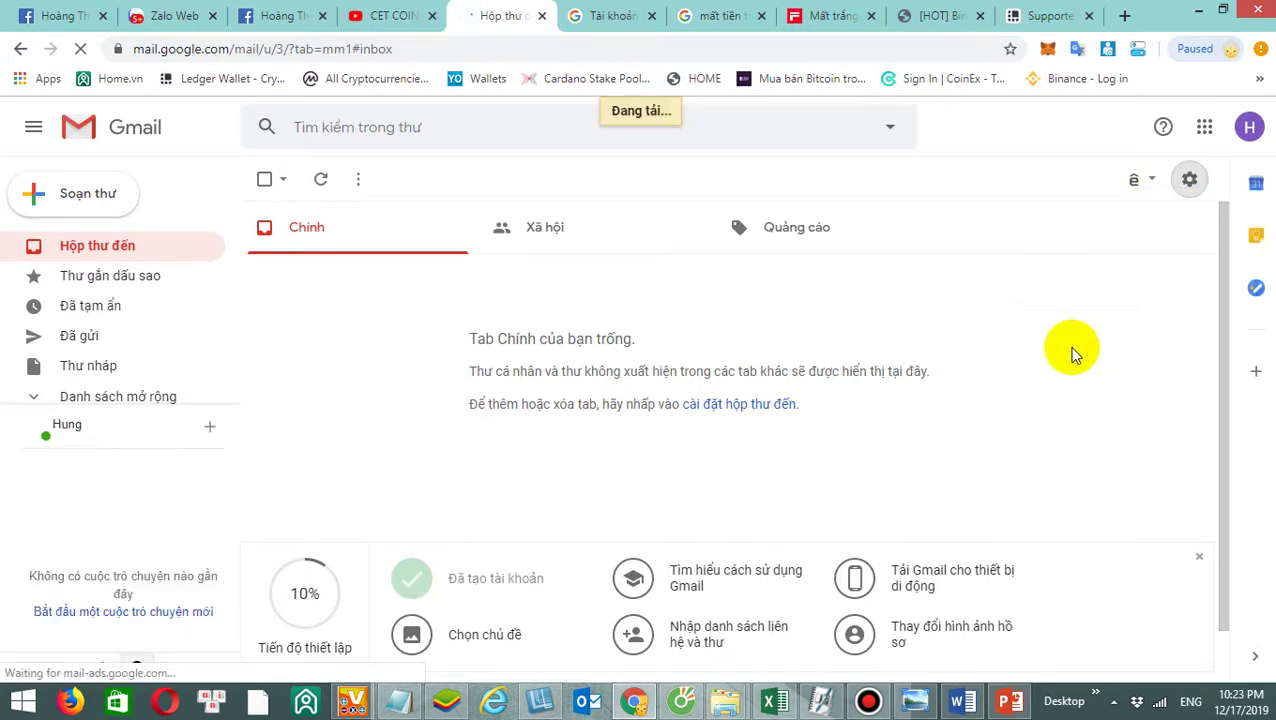
pyautogui.click(1249, 127)
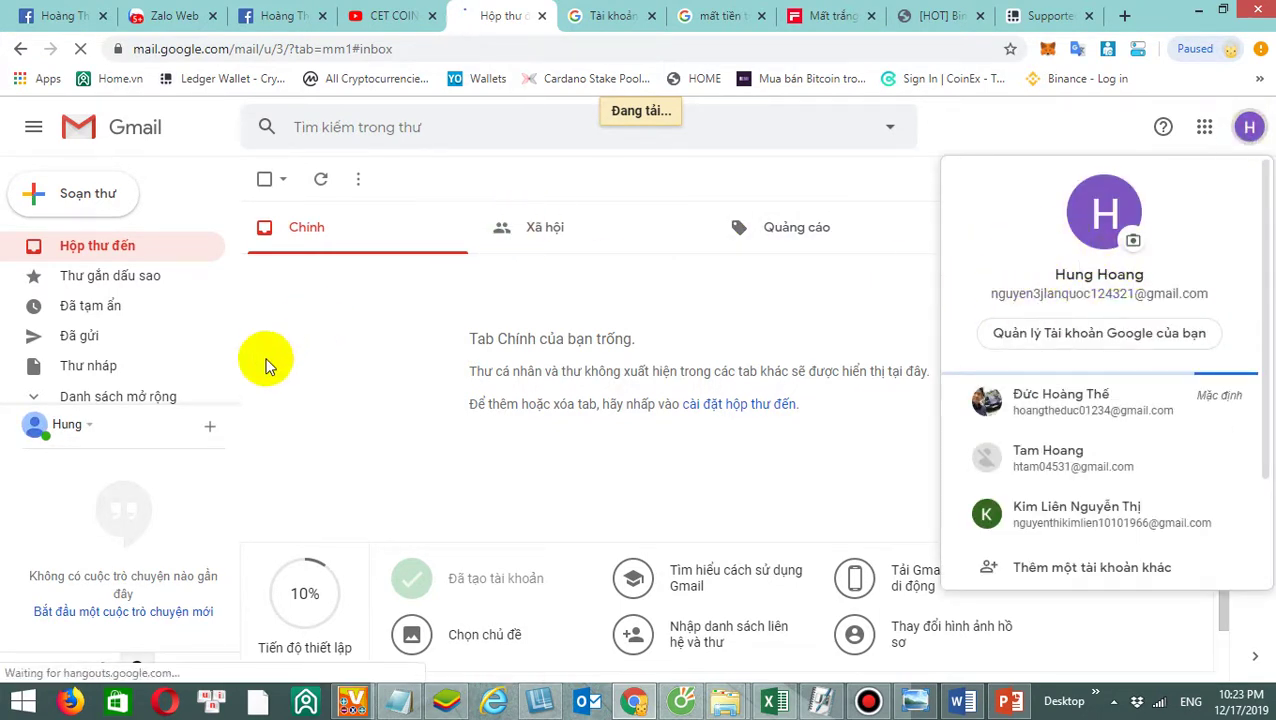
pyautogui.click(327, 336)
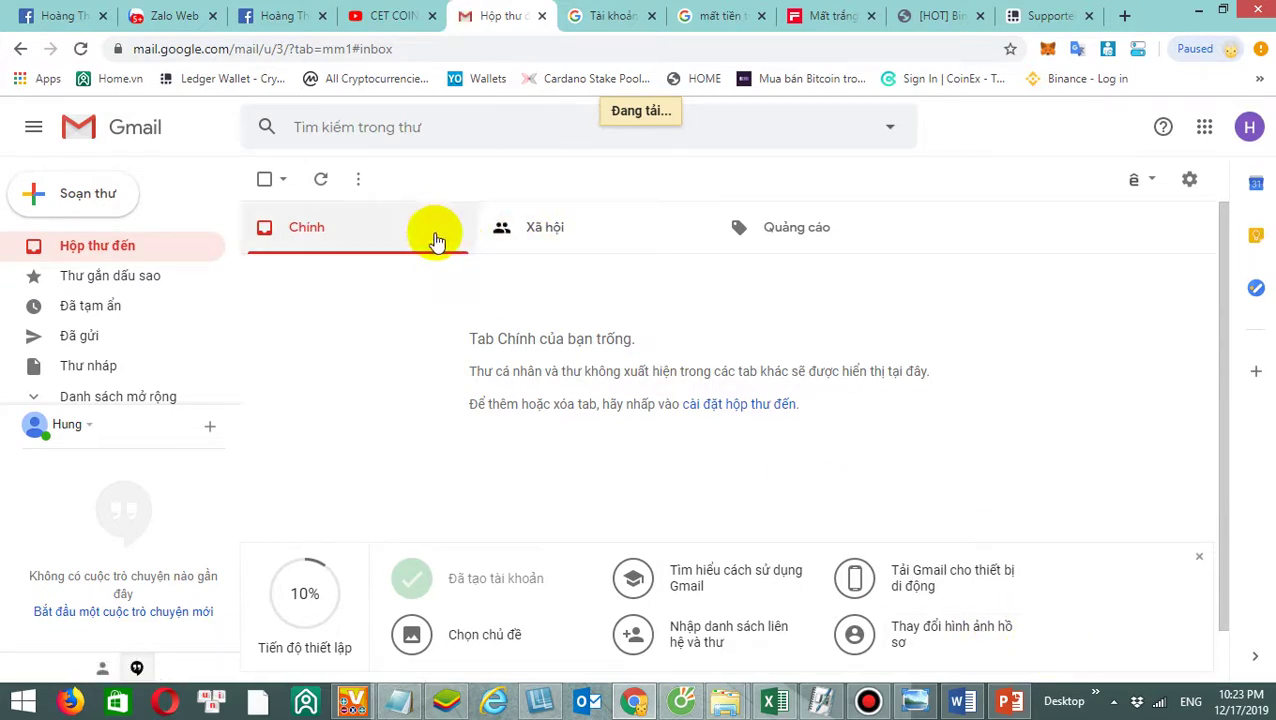
# Step: Follow the Change password link on the Accounts and Import settings tab
pyautogui.click(1189, 180)
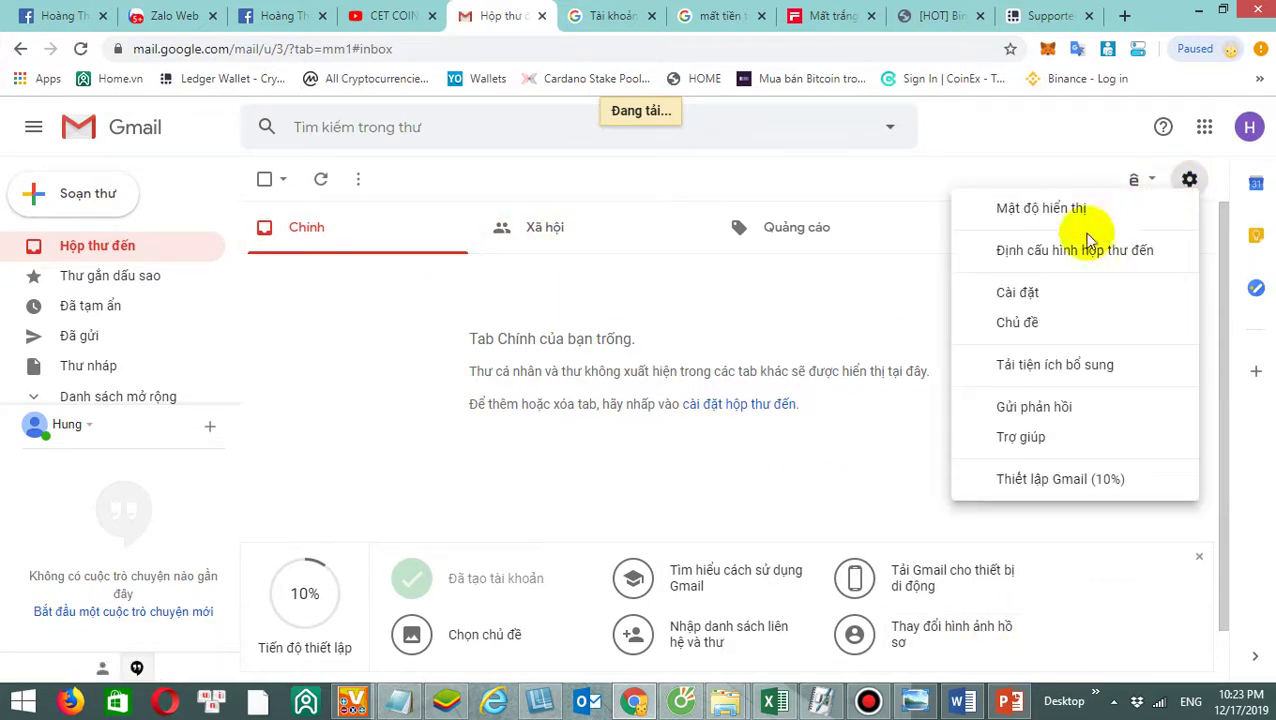
pyautogui.click(1158, 700)
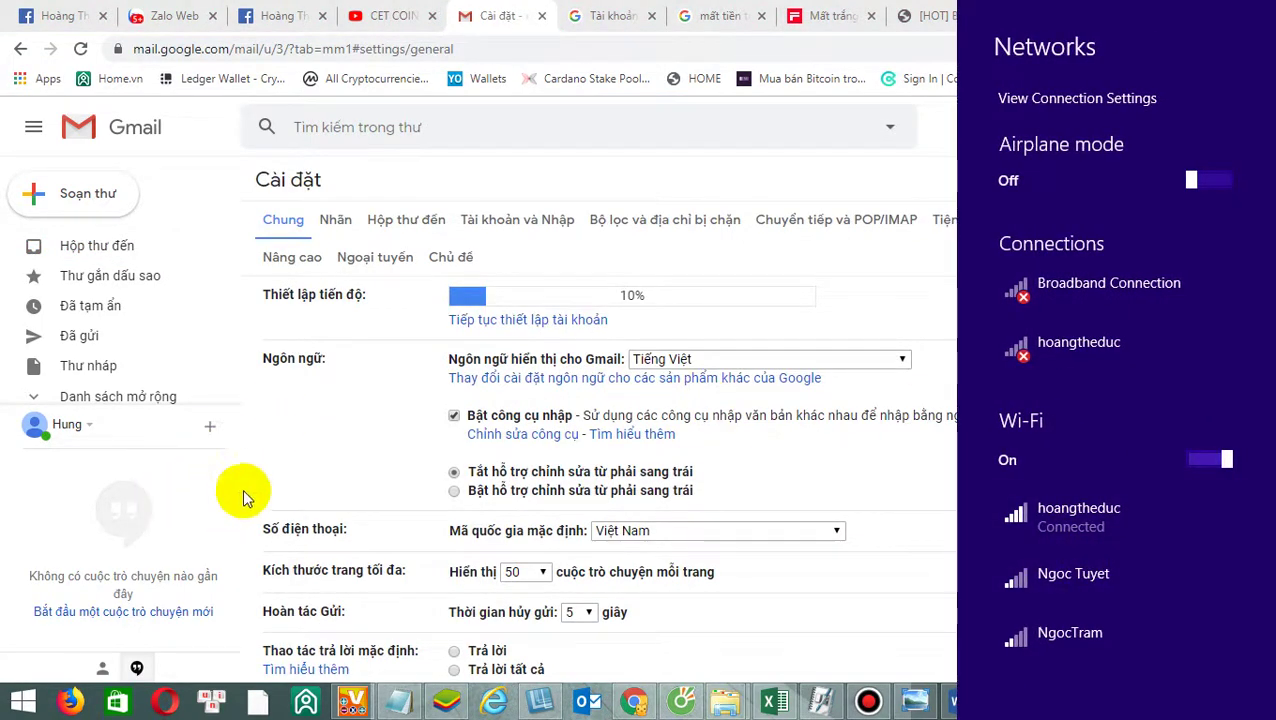
pyautogui.click(508, 222)
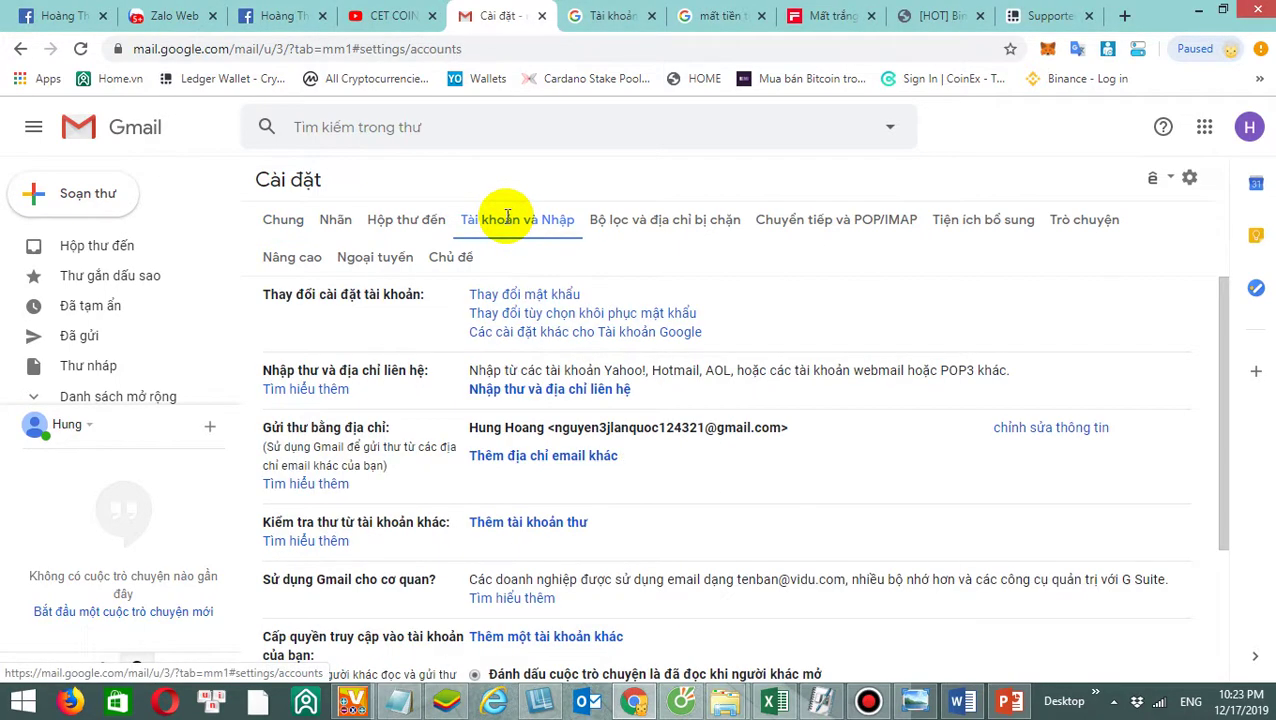
pyautogui.click(518, 300)
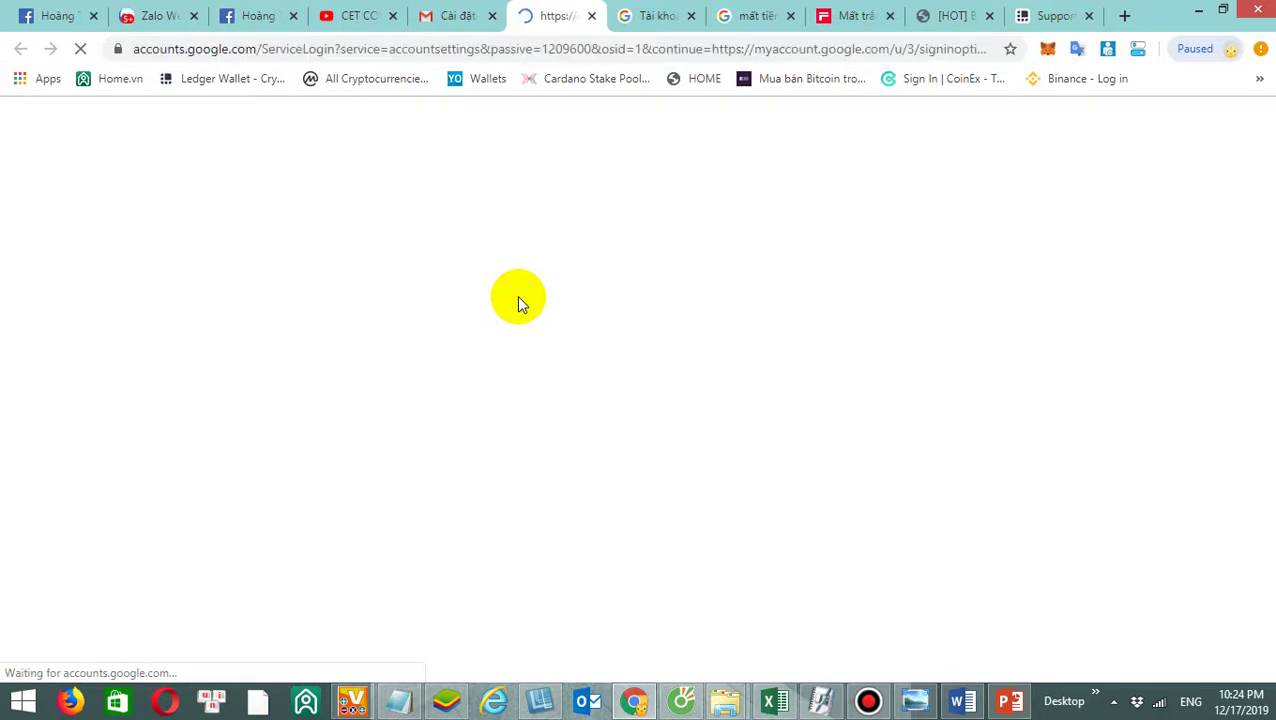
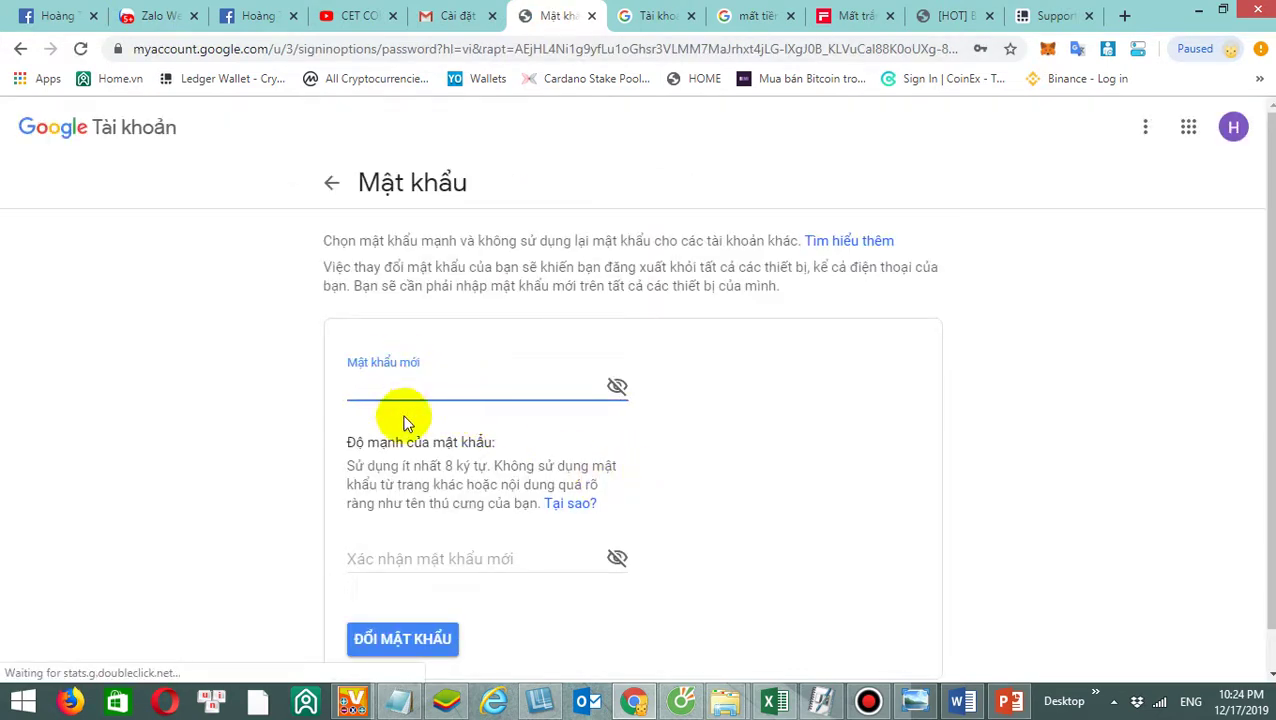
# Step: Copy the saved password from cell C2 into cell C4
pyautogui.click(787, 705)
pyautogui.click(607, 282)
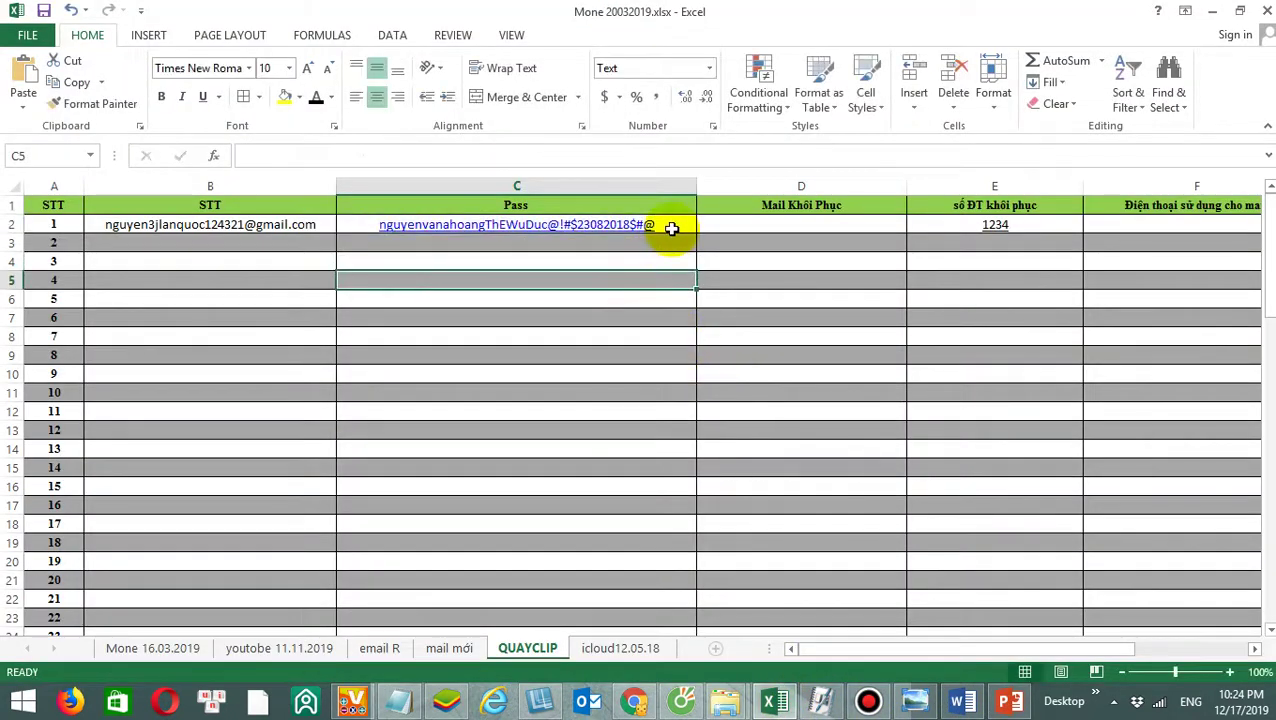
pyautogui.doubleClick(671, 225)
pyautogui.moveTo(669, 228); pyautogui.dragTo(344, 204)
pyautogui.hotkey('ctrl', 'c')
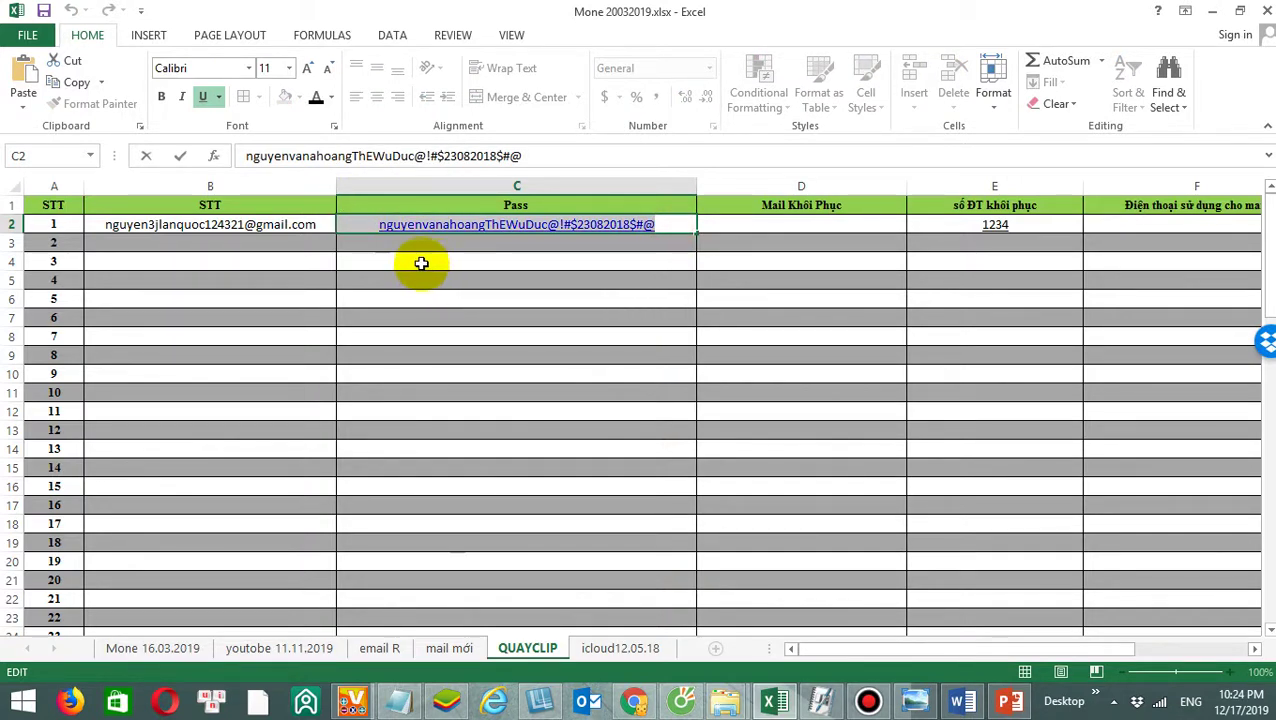
pyautogui.click(421, 263)
pyautogui.hotkey('ctrl', 'v')
pyautogui.click(581, 375)
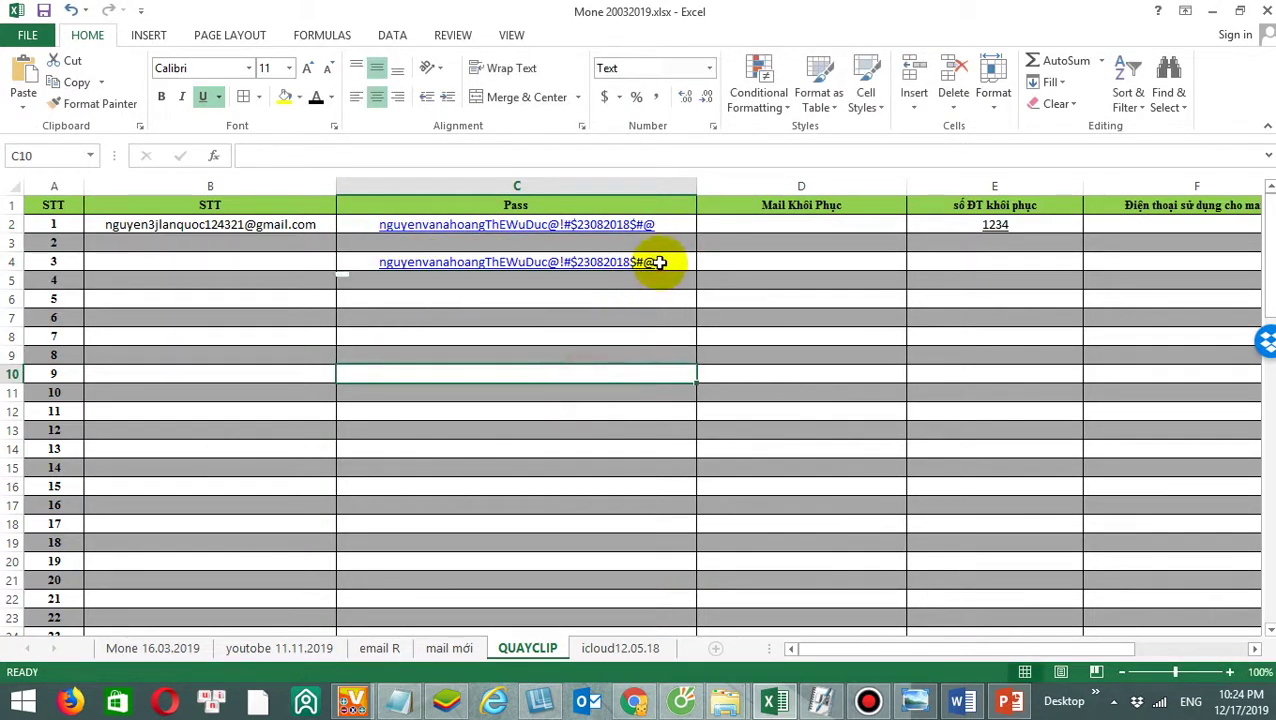
# Step: Strengthen the C4 password by appending symbols and digits and capitalizing several letters
pyautogui.doubleClick(660, 262)
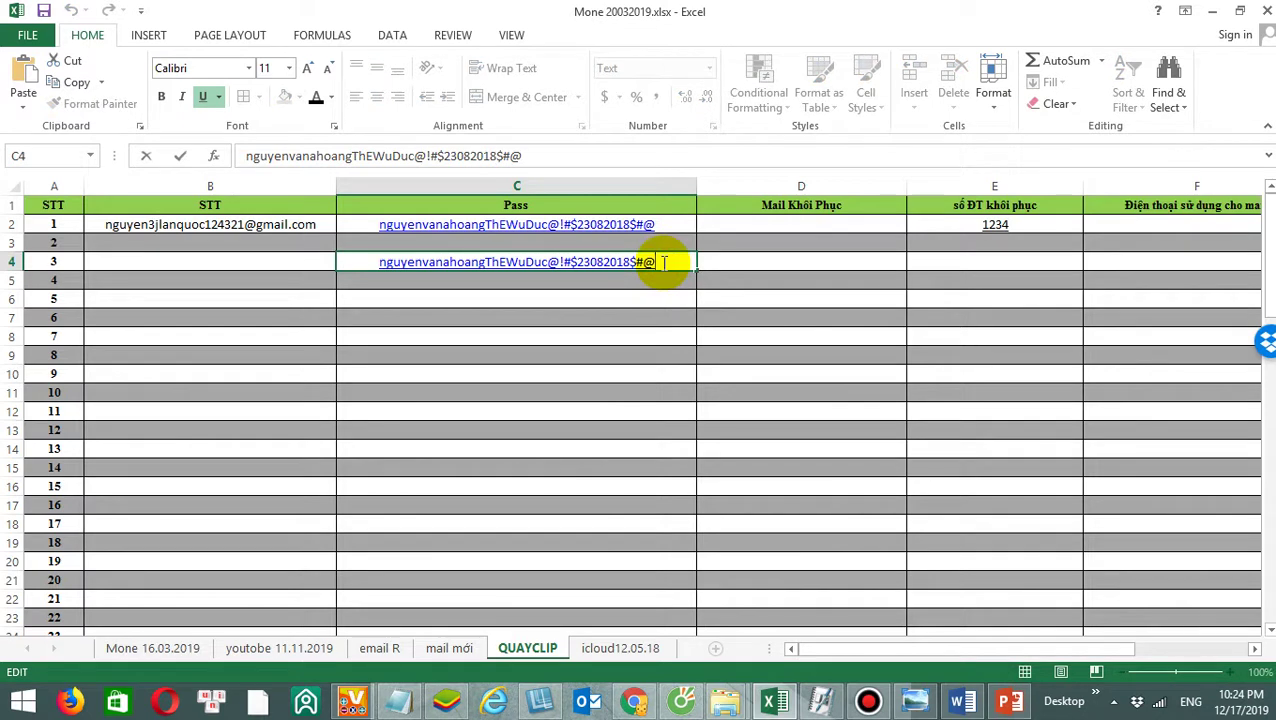
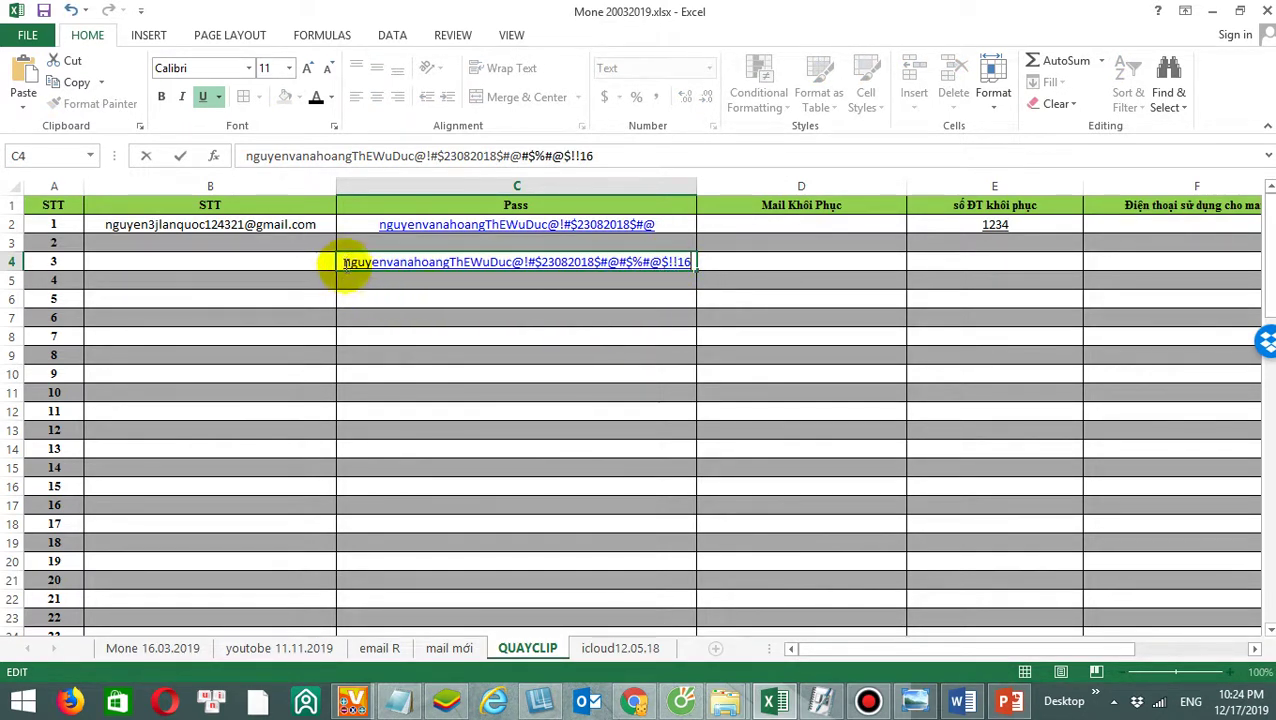
pyautogui.click(354, 261)
pyautogui.press('BackSpace')
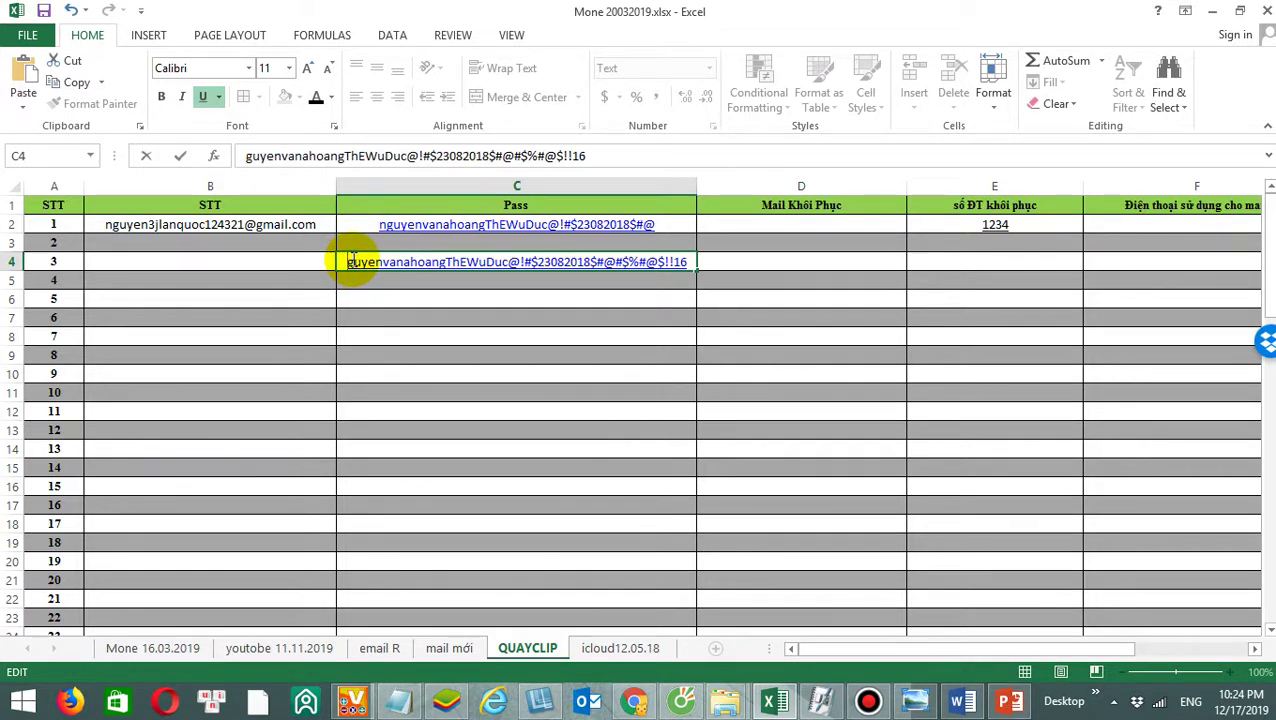
pyautogui.click(389, 262)
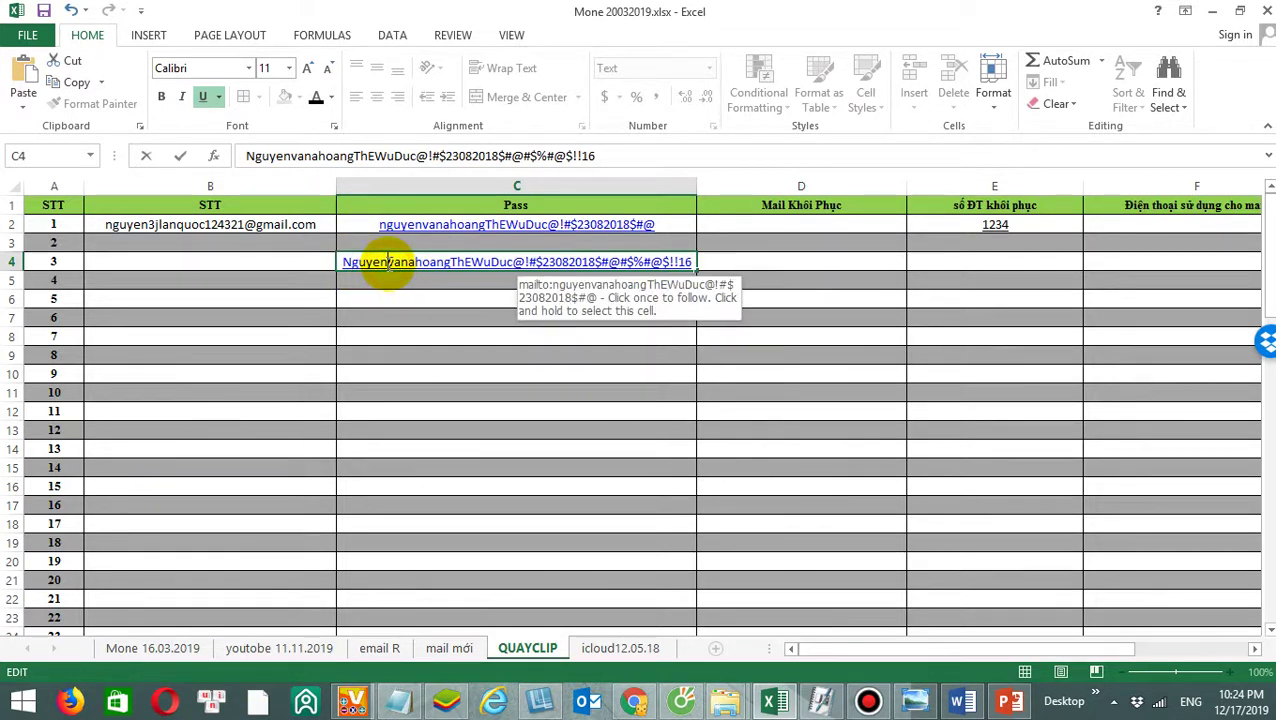
pyautogui.press('BackSpace')
pyautogui.write('N')
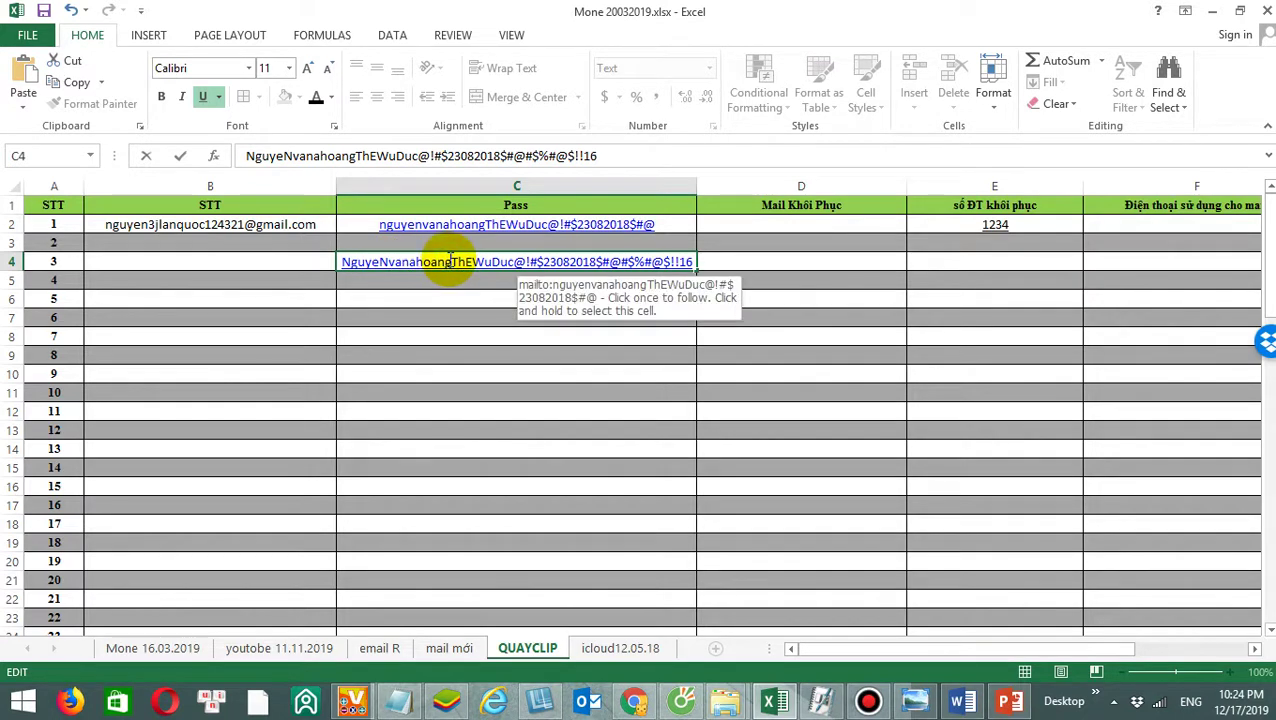
pyautogui.click(451, 262)
pyautogui.press('BackSpace')
pyautogui.write('G')
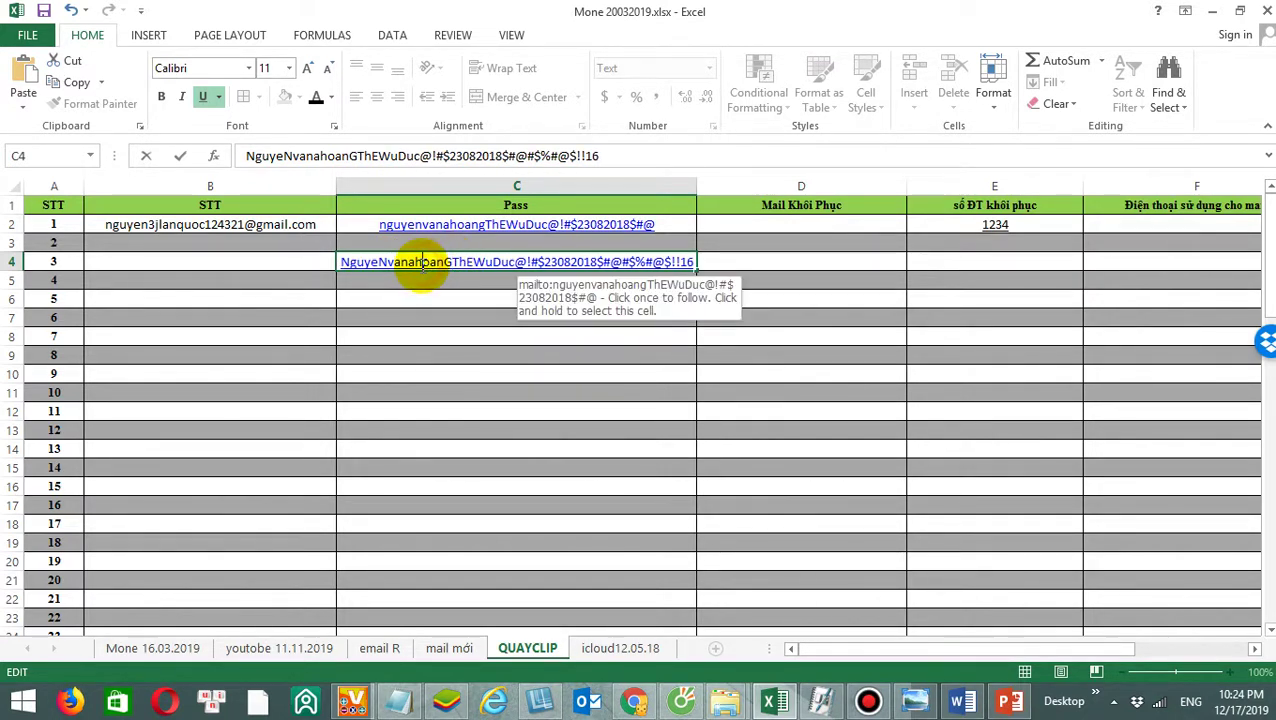
pyautogui.click(424, 262)
pyautogui.press('BackSpace')
pyautogui.write('H')
pyautogui.click(468, 350)
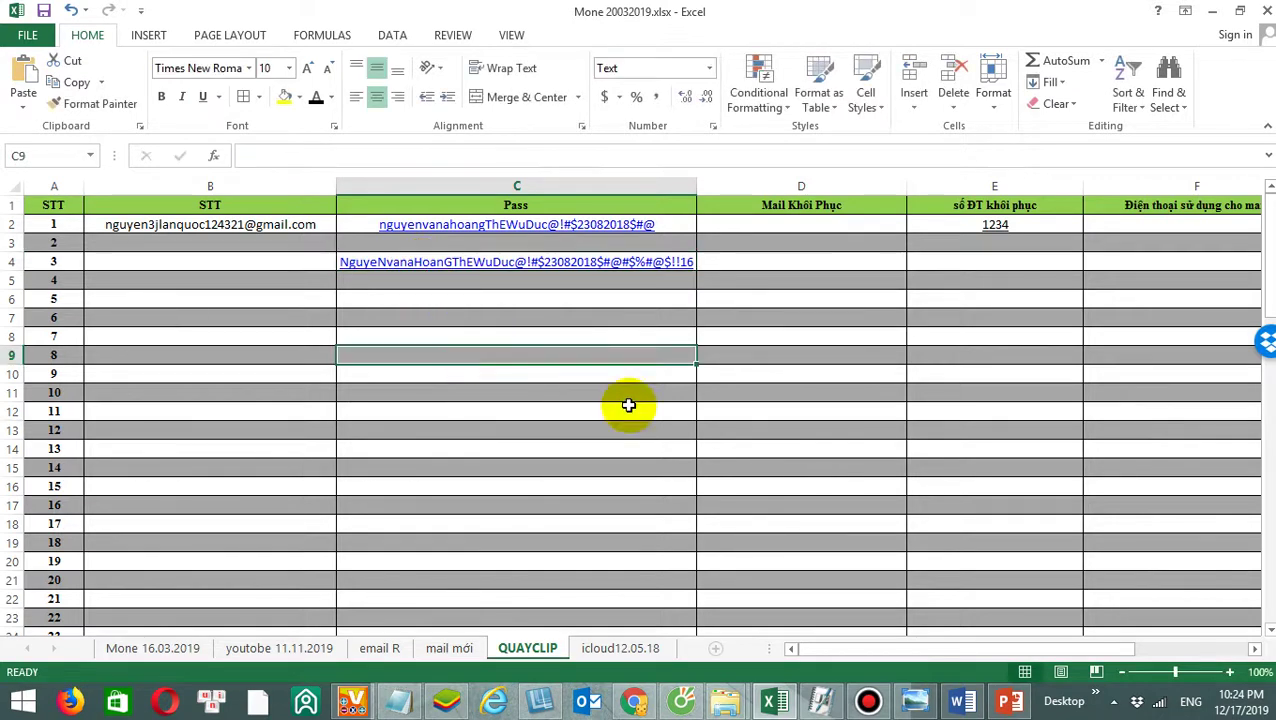
# Step: Copy the strengthened password from C4 into cell C6
pyautogui.click(577, 281)
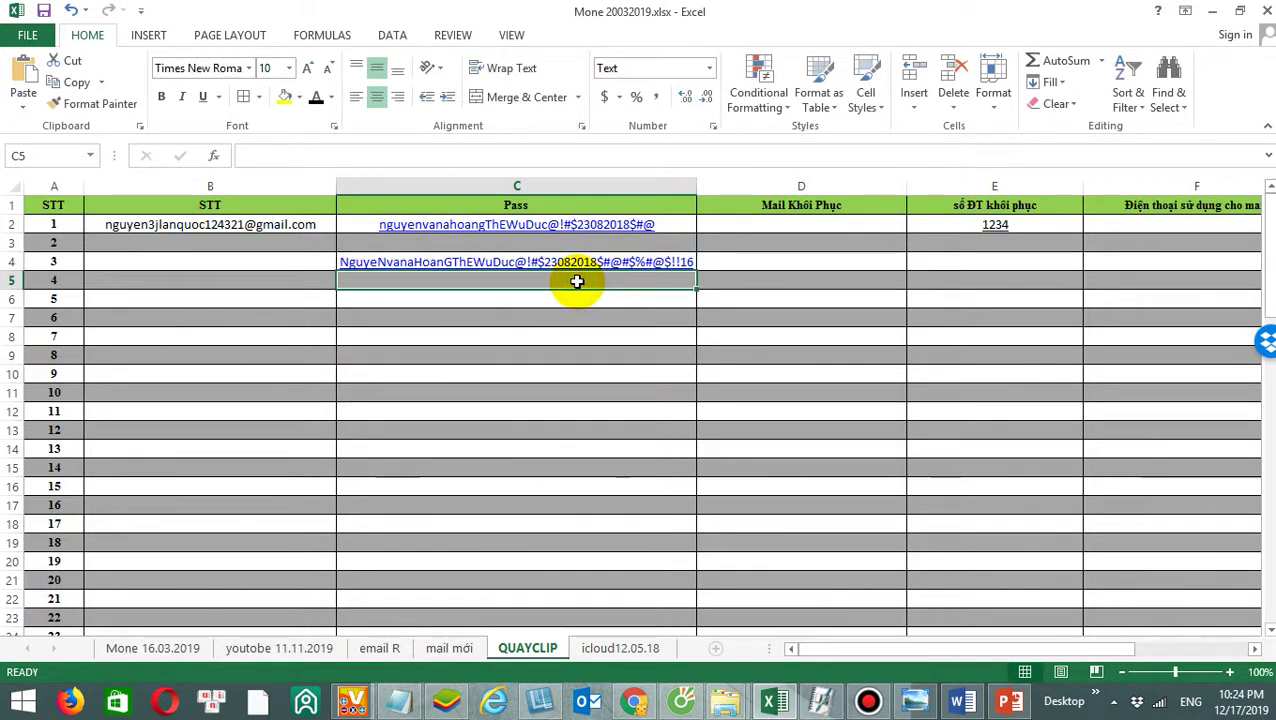
pyautogui.click(576, 264)
pyautogui.moveTo(605, 156); pyautogui.dragTo(230, 150)
pyautogui.hotkey('ctrl', 'c')
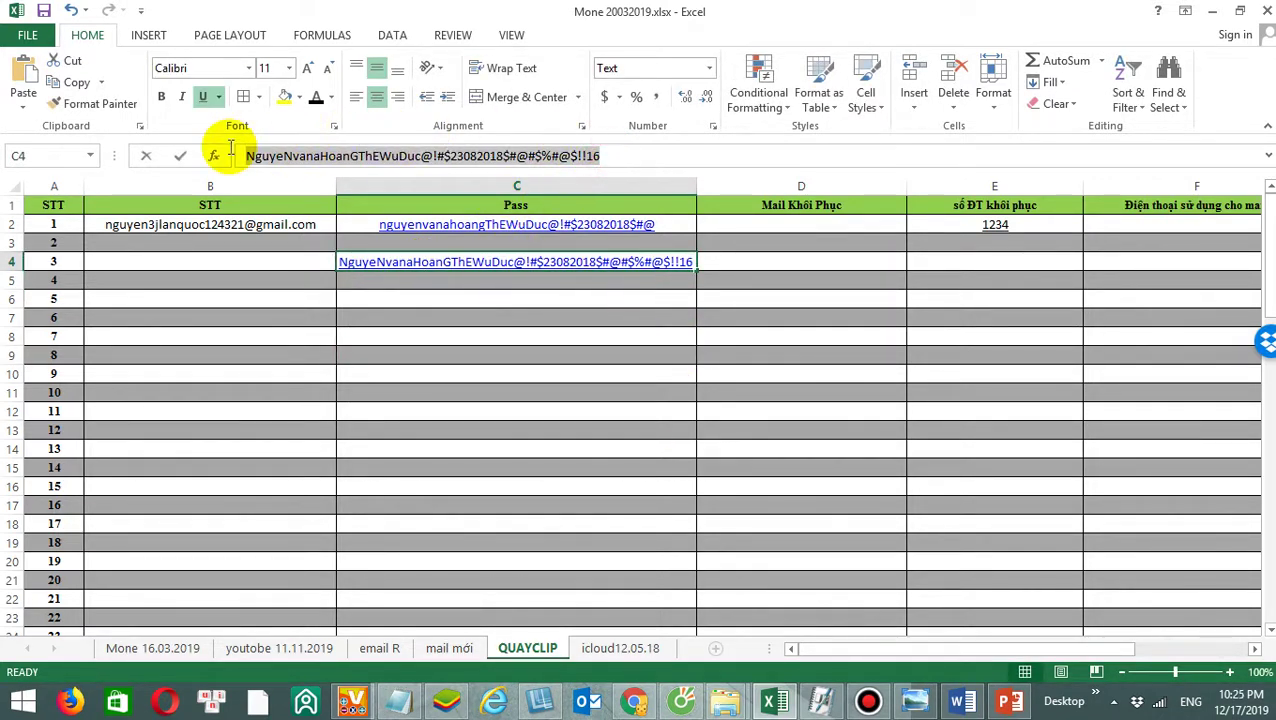
pyautogui.click(435, 299)
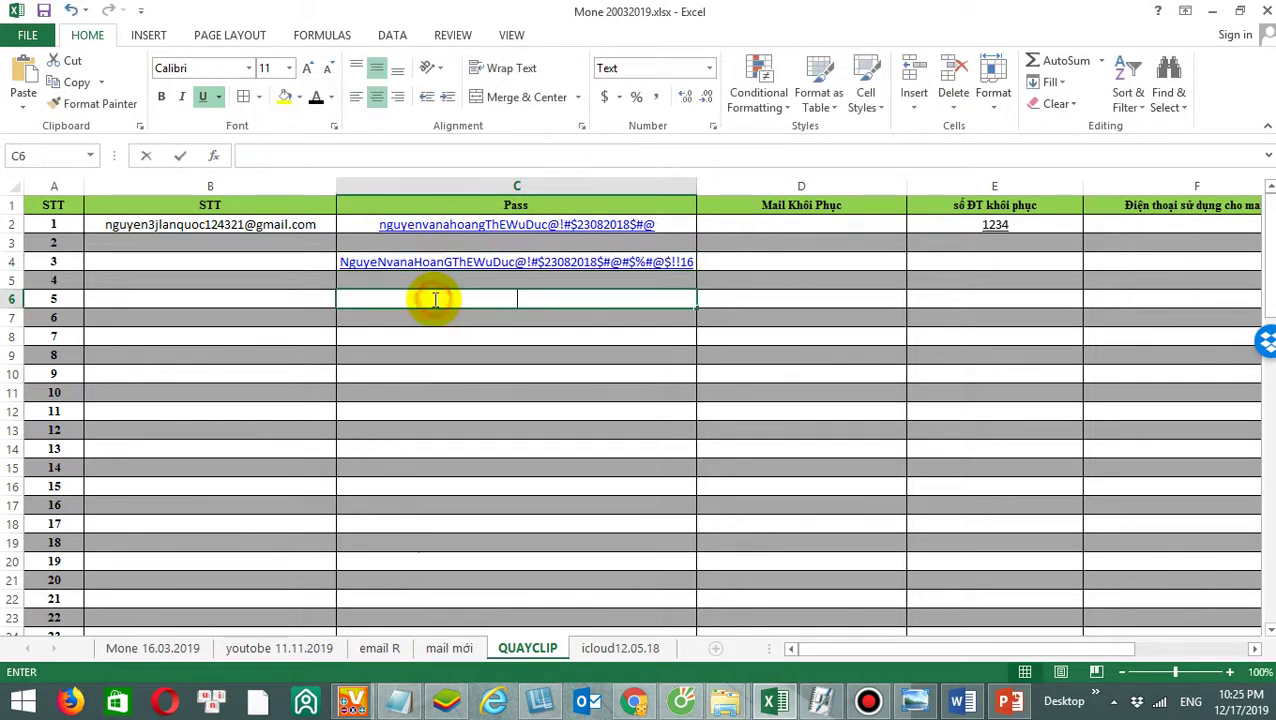
pyautogui.hotkey('ctrl', 'v')
pyautogui.click(498, 410)
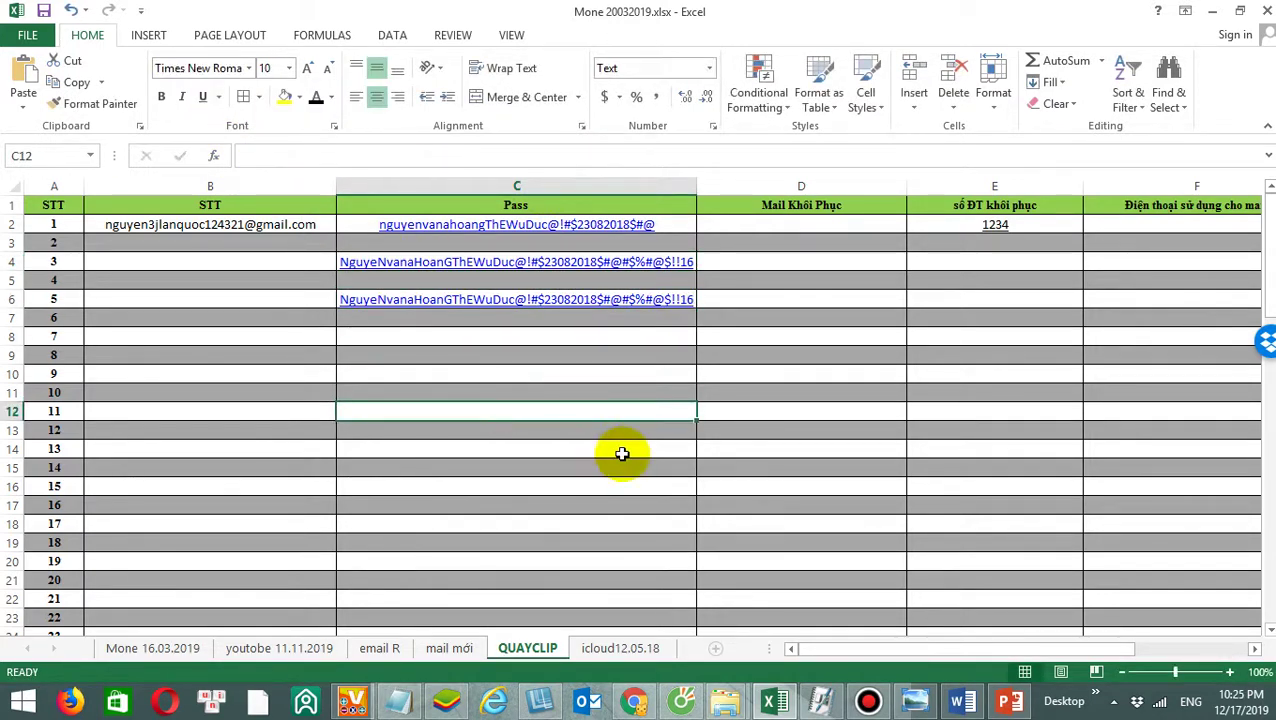
# Step: Widen column C, then paste the new password into Google's New password field
pyautogui.moveTo(696, 187); pyautogui.dragTo(716, 187)
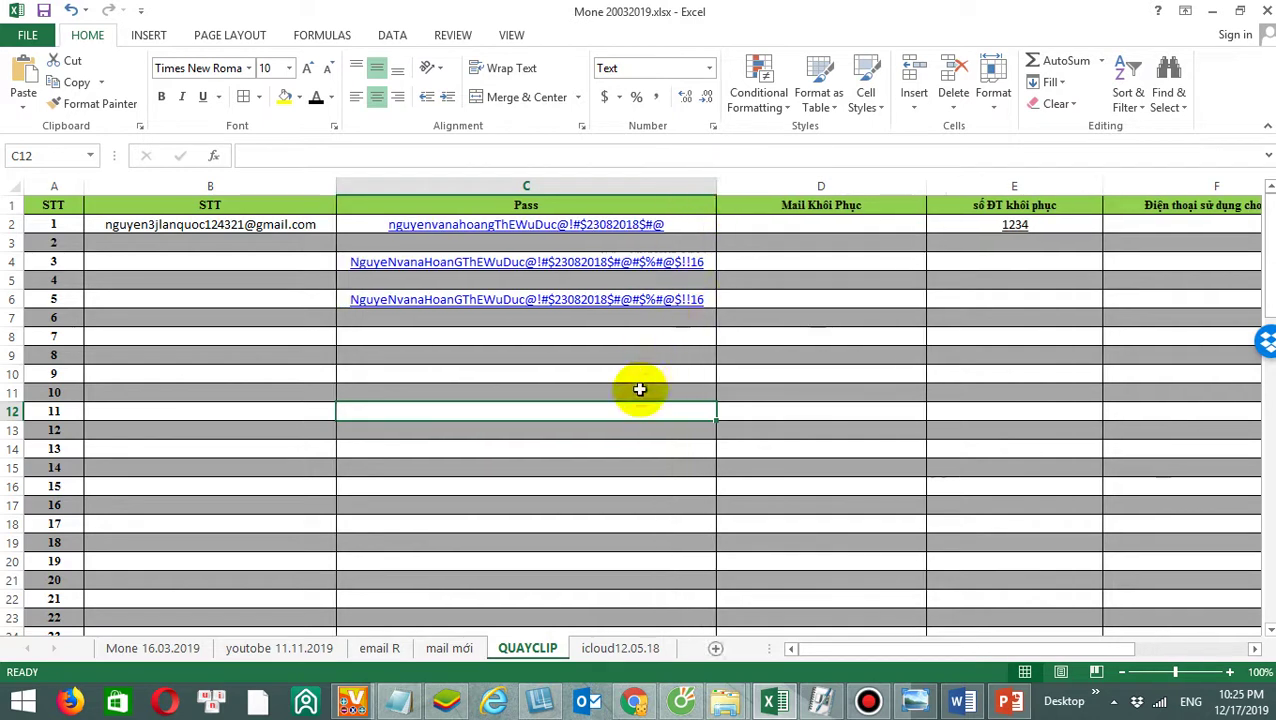
pyautogui.click(640, 390)
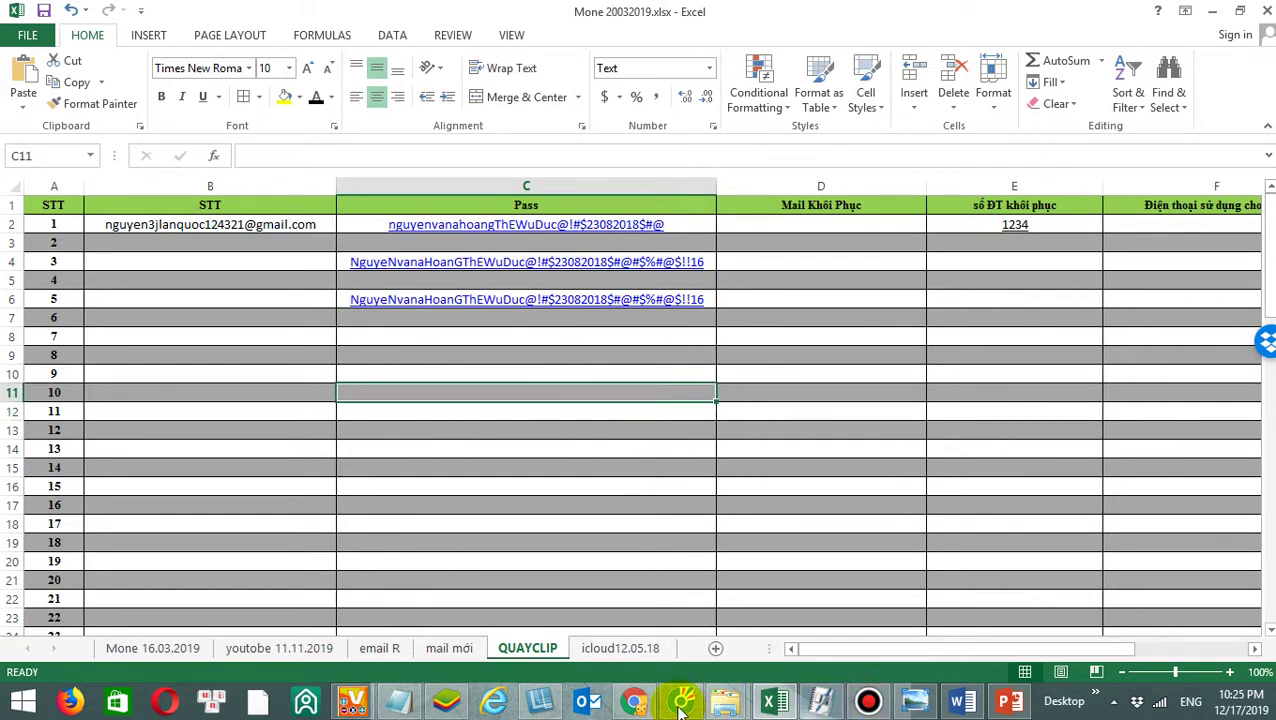
pyautogui.click(635, 702)
pyautogui.hotkey('ctrl', 'v')
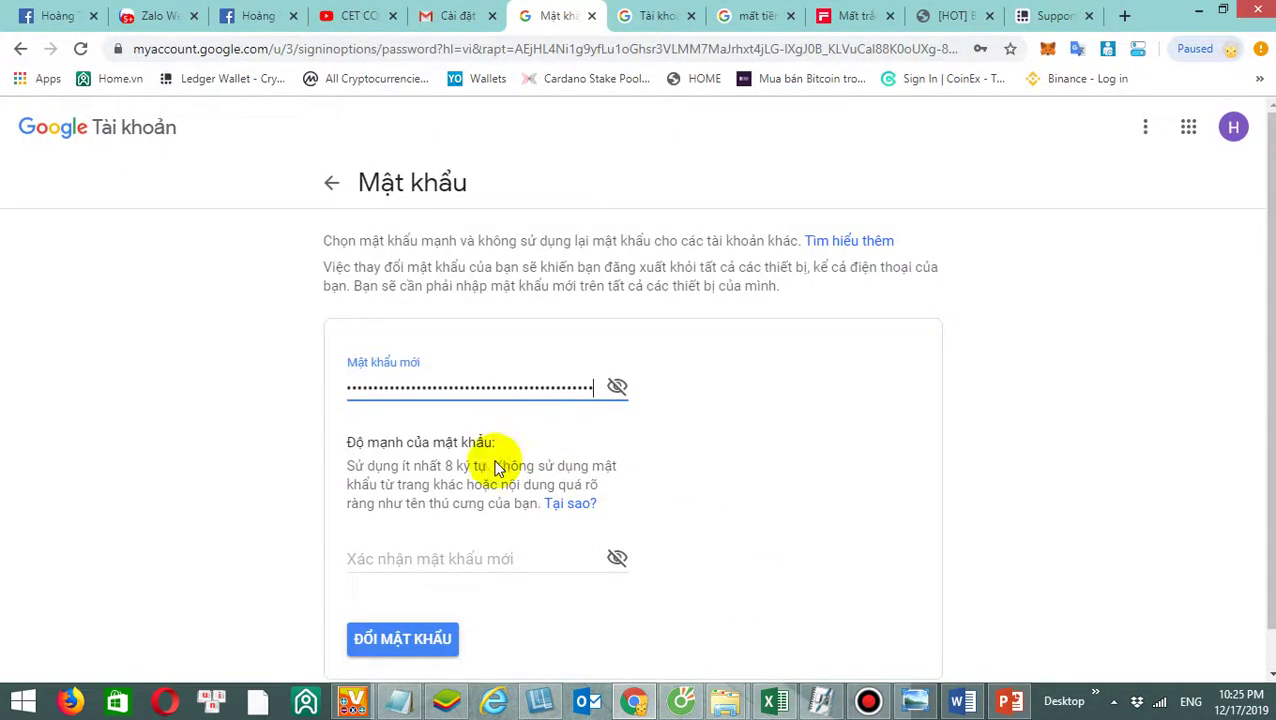
# Step: Confirm the new password, submit the change, and update Chrome's saved password
pyautogui.click(412, 556)
pyautogui.hotkey('ctrl', 'v')
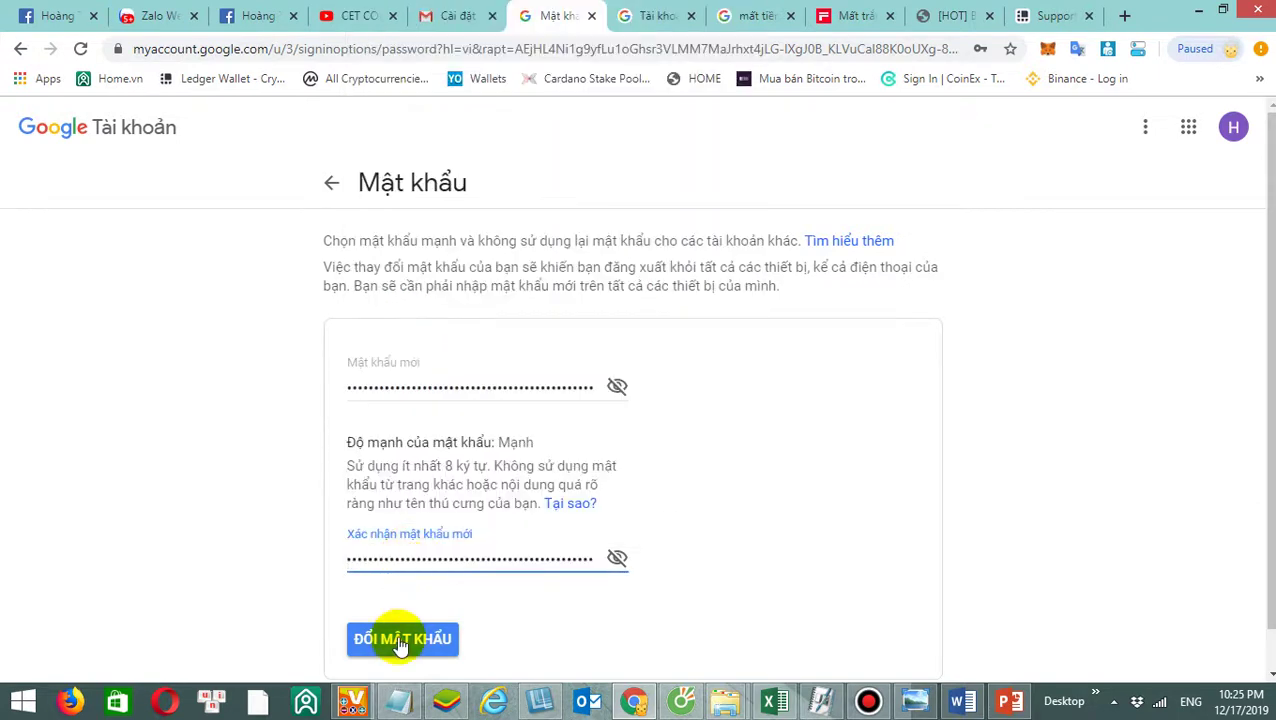
pyautogui.click(403, 638)
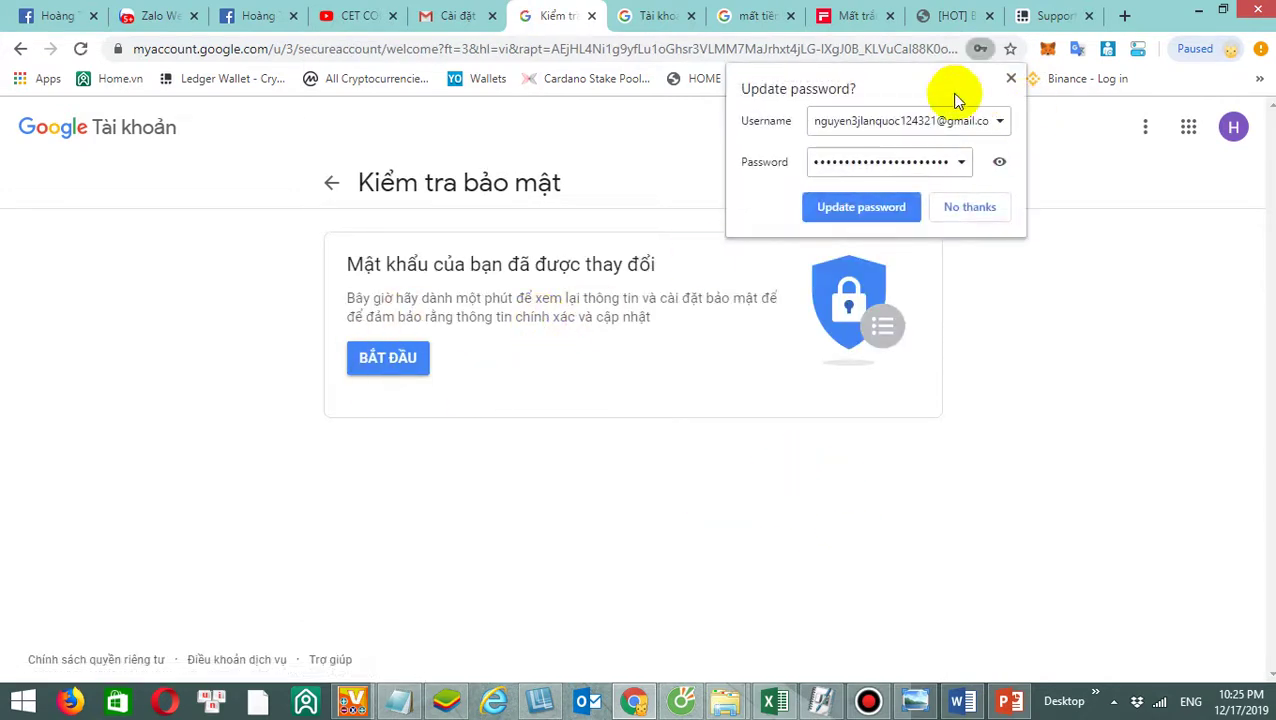
pyautogui.click(862, 207)
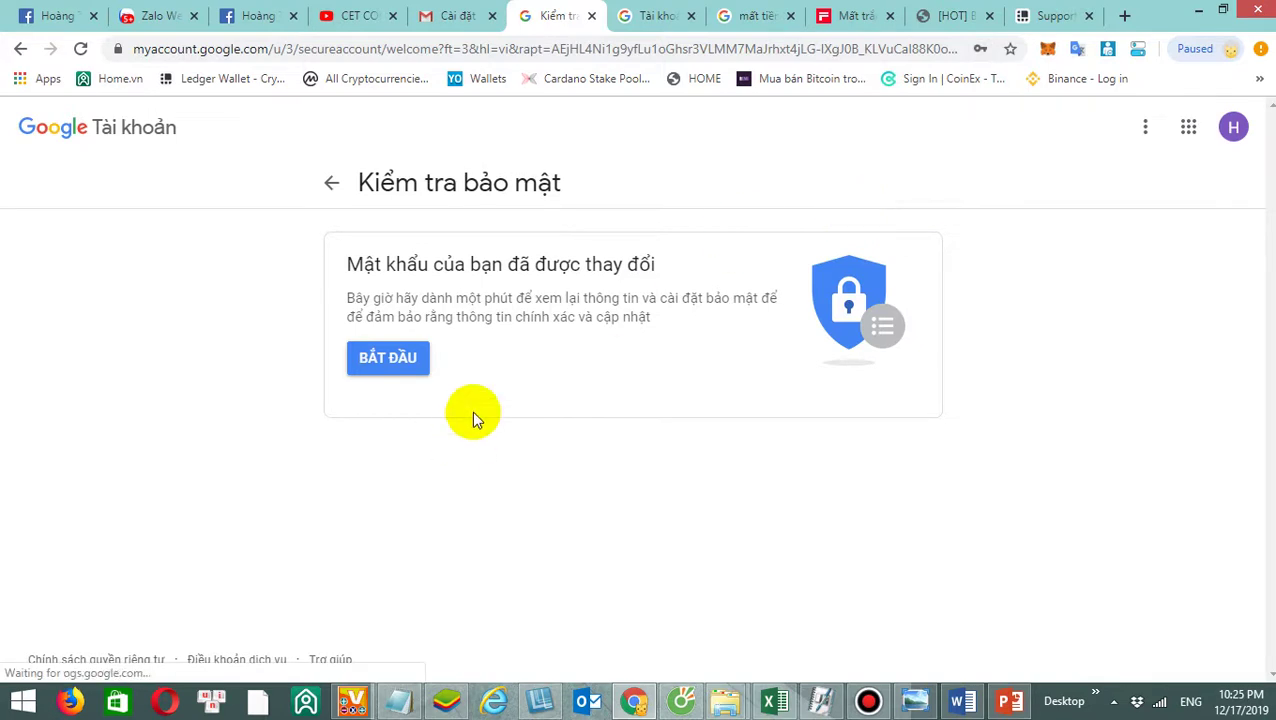
pyautogui.click(383, 360)
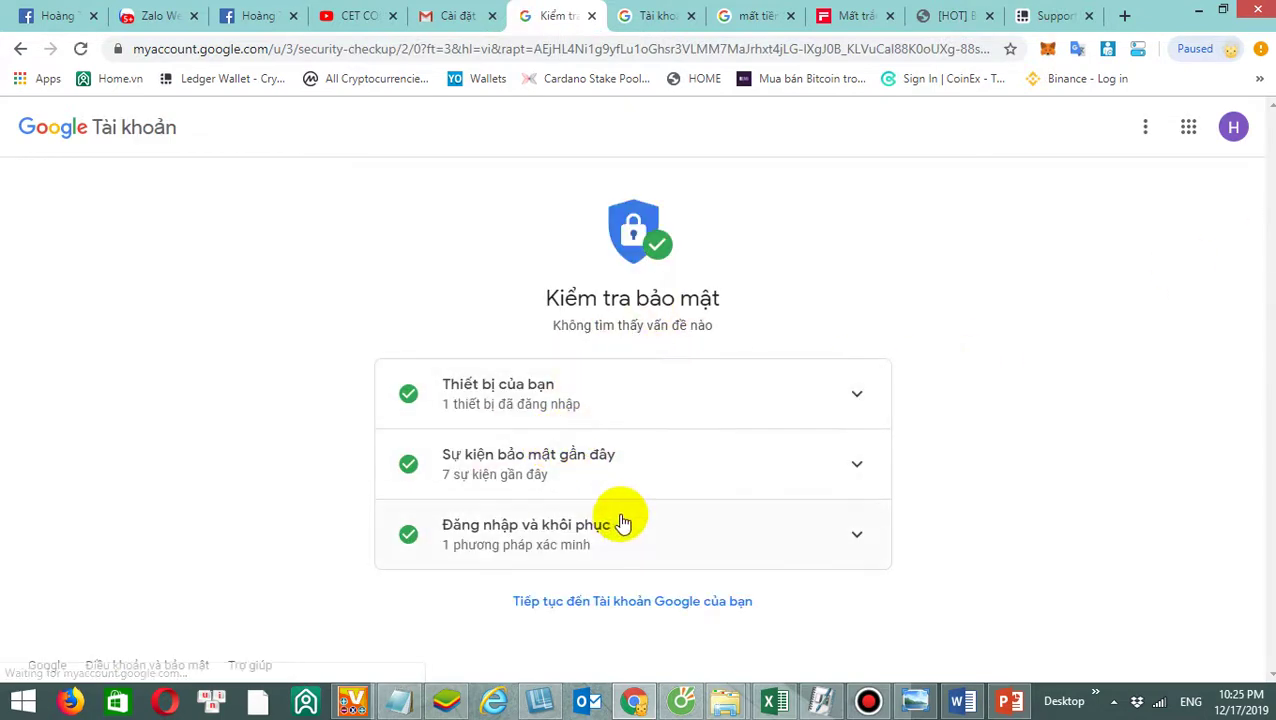
# Step: Look over the Security page and the phone sign-in option, then return to Security
pyautogui.click(641, 604)
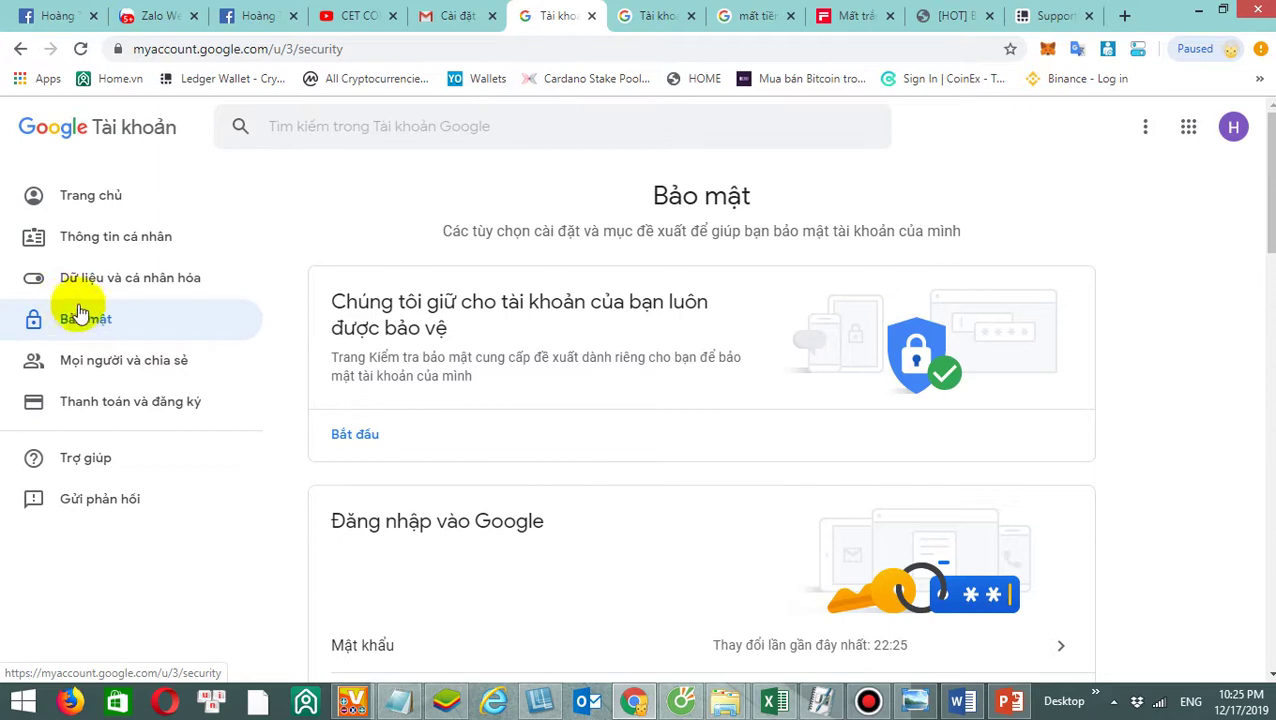
pyautogui.click(612, 446)
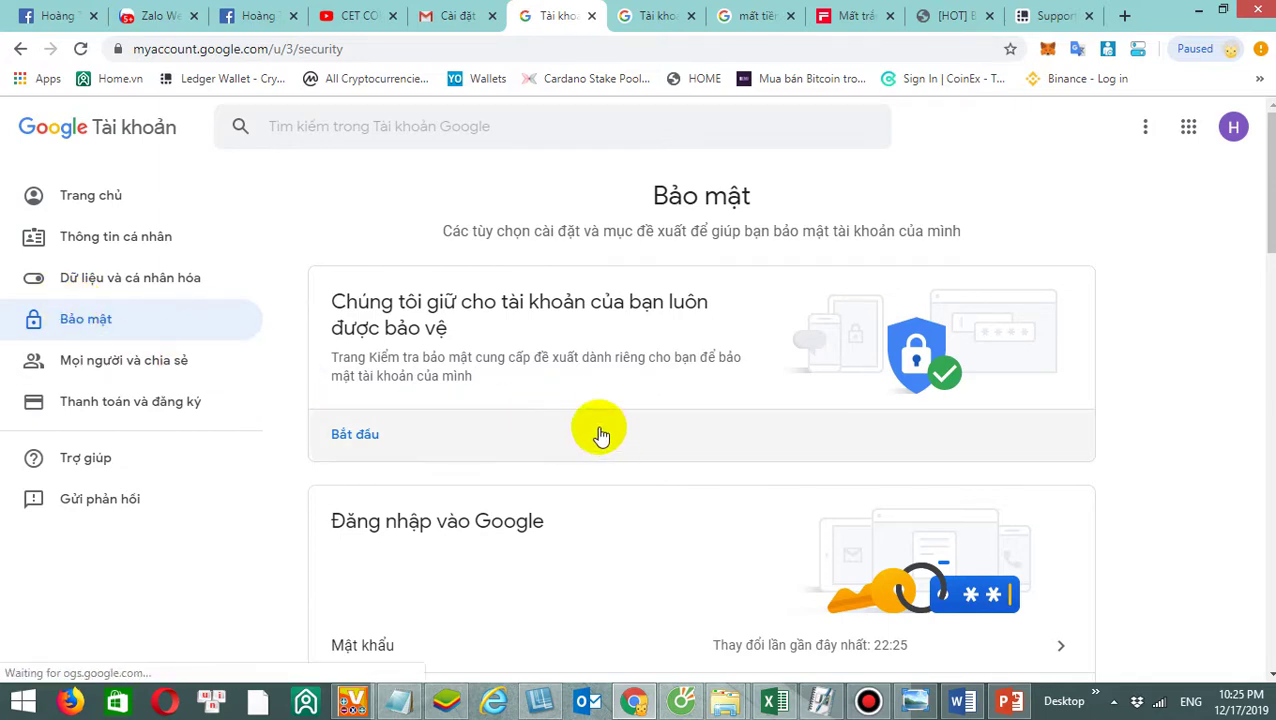
pyautogui.scroll(-5, 598, 432)
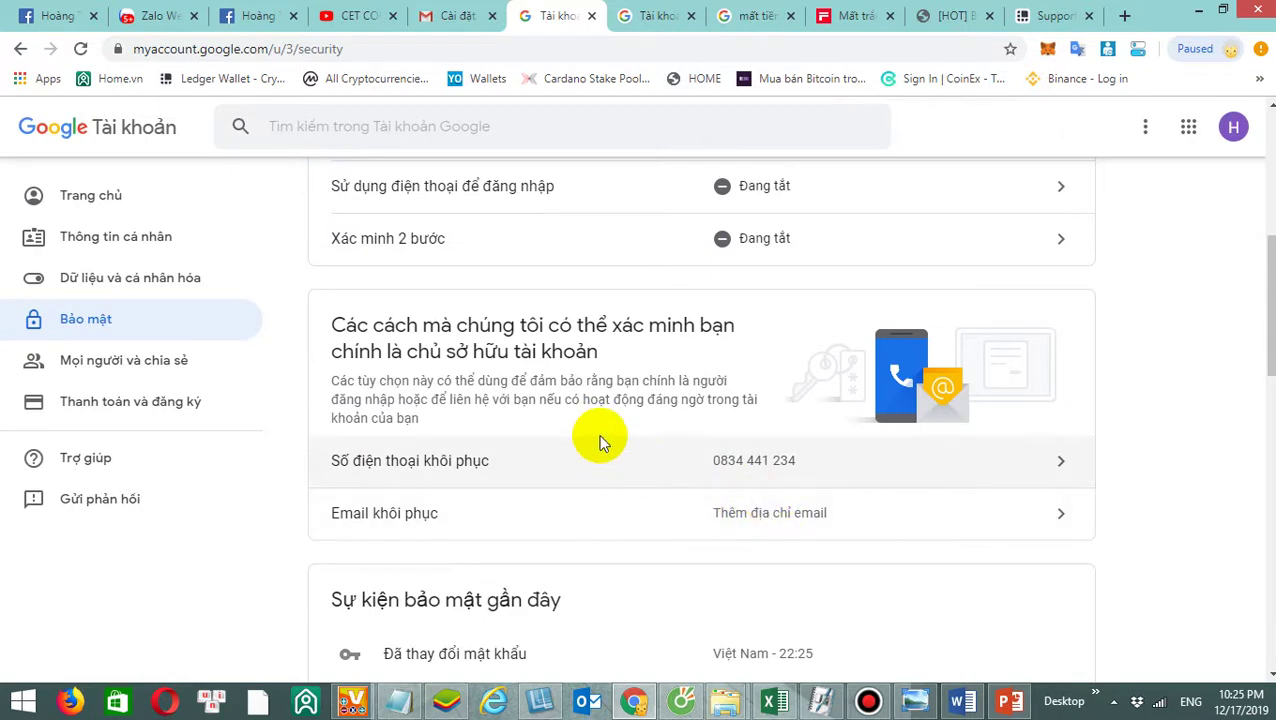
pyautogui.scroll(2, 1268, 300)
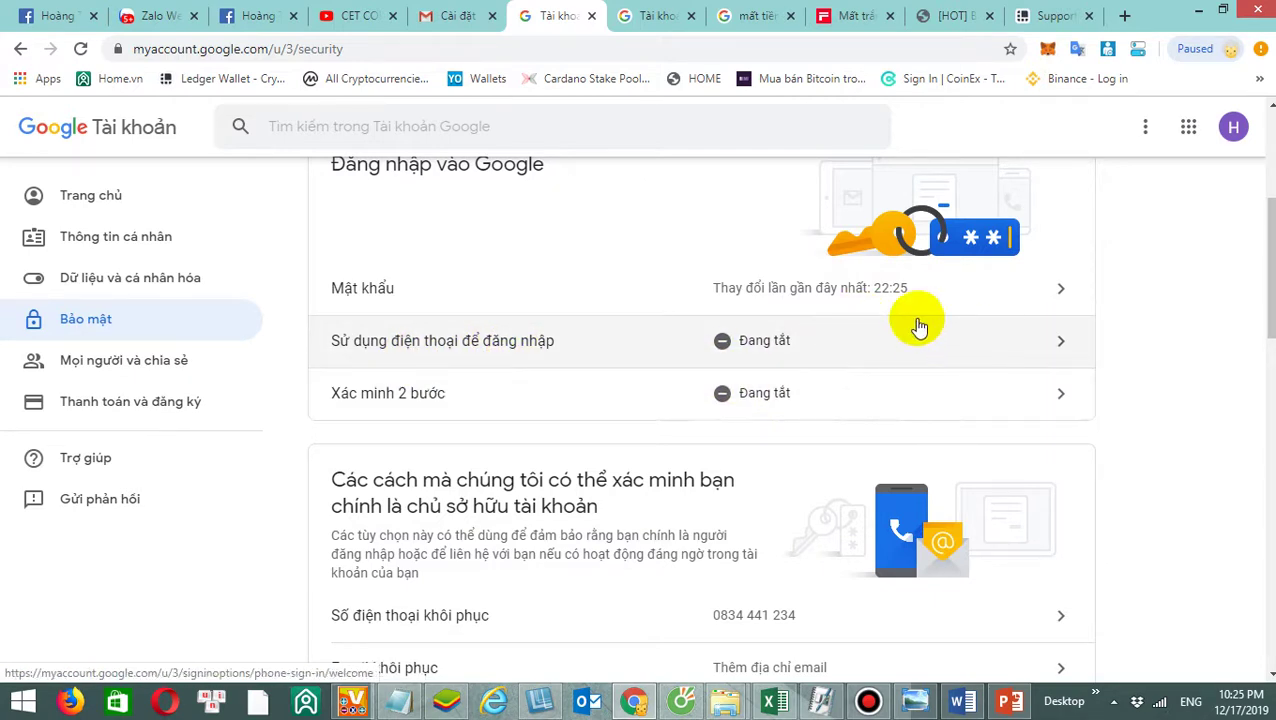
pyautogui.click(1028, 342)
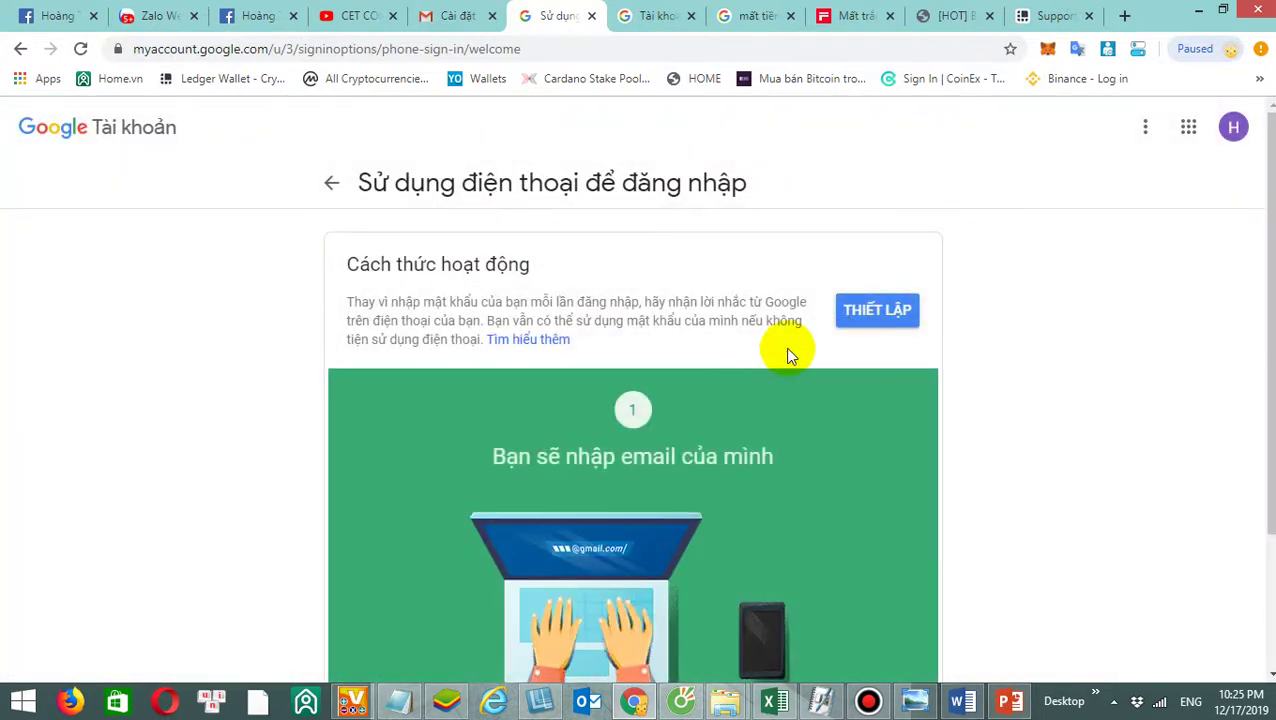
pyautogui.scroll(-2, 789, 350)
pyautogui.scroll(2, 789, 348)
pyautogui.click(340, 181)
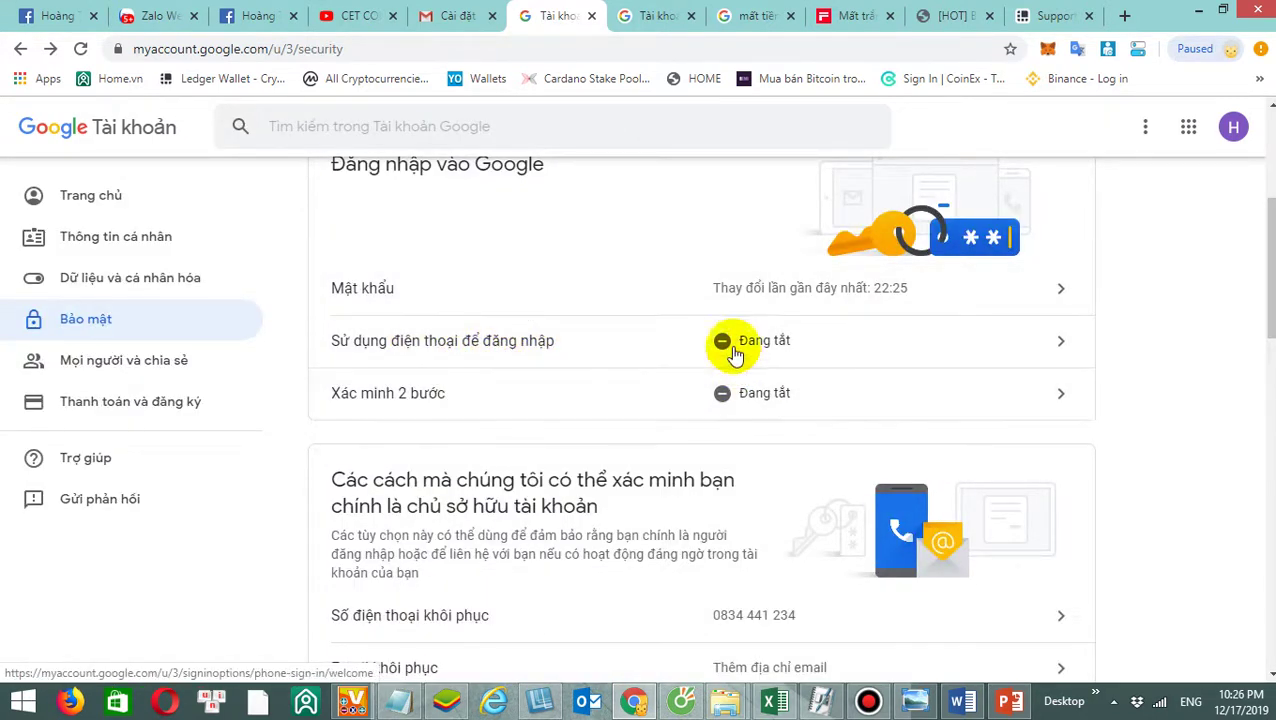
# Step: Turn on 2-Step Verification, re-entering the password and verifying the phone with a texted code
pyautogui.click(1057, 398)
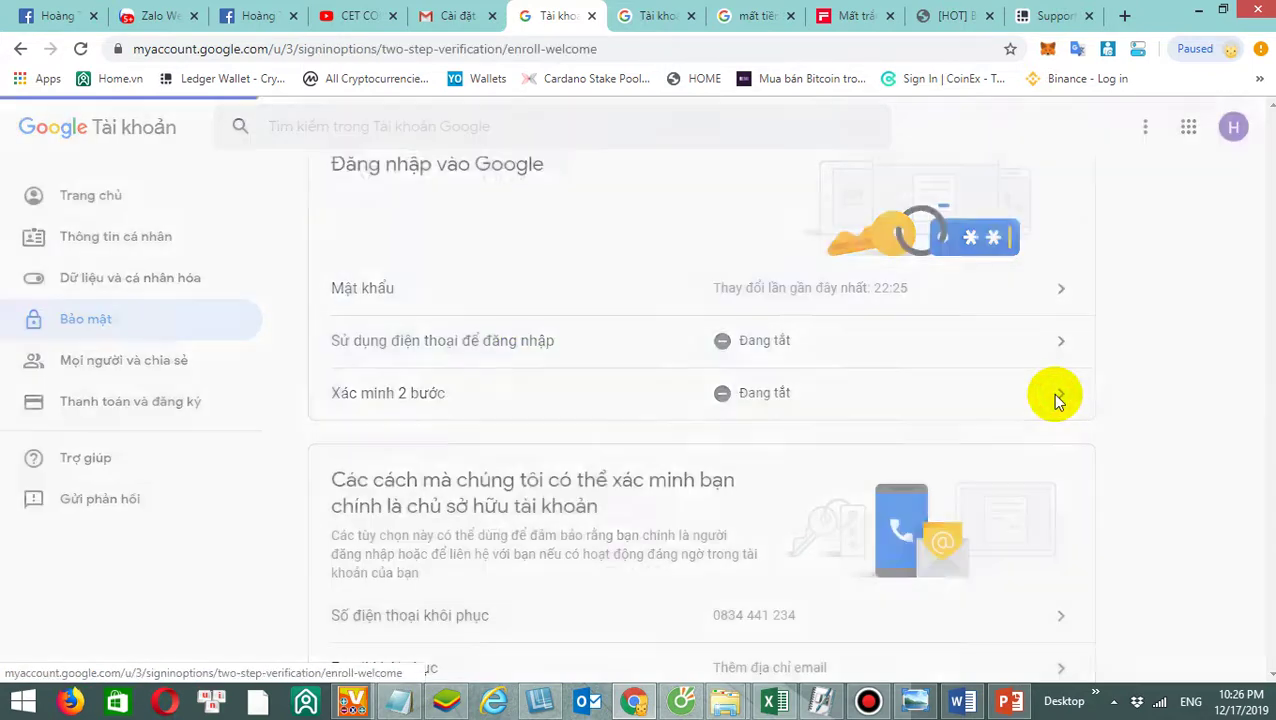
pyautogui.scroll(-2, 633, 400)
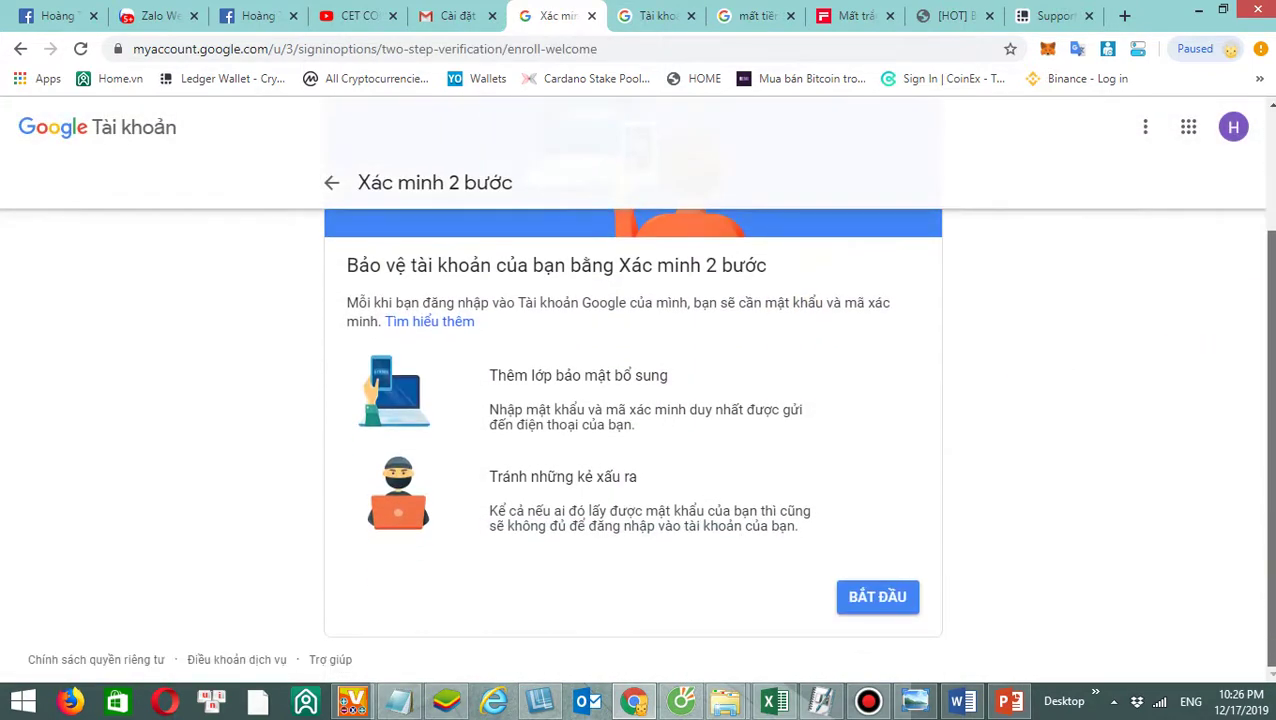
pyautogui.click(873, 594)
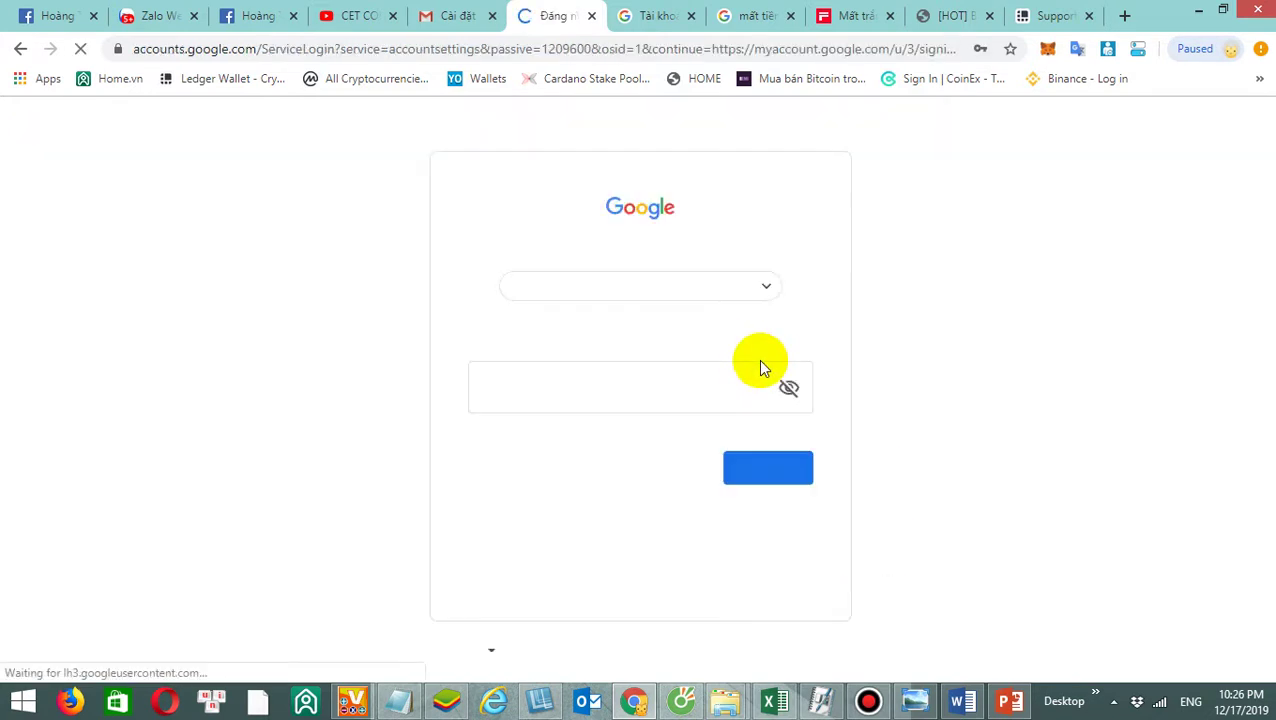
pyautogui.click(763, 472)
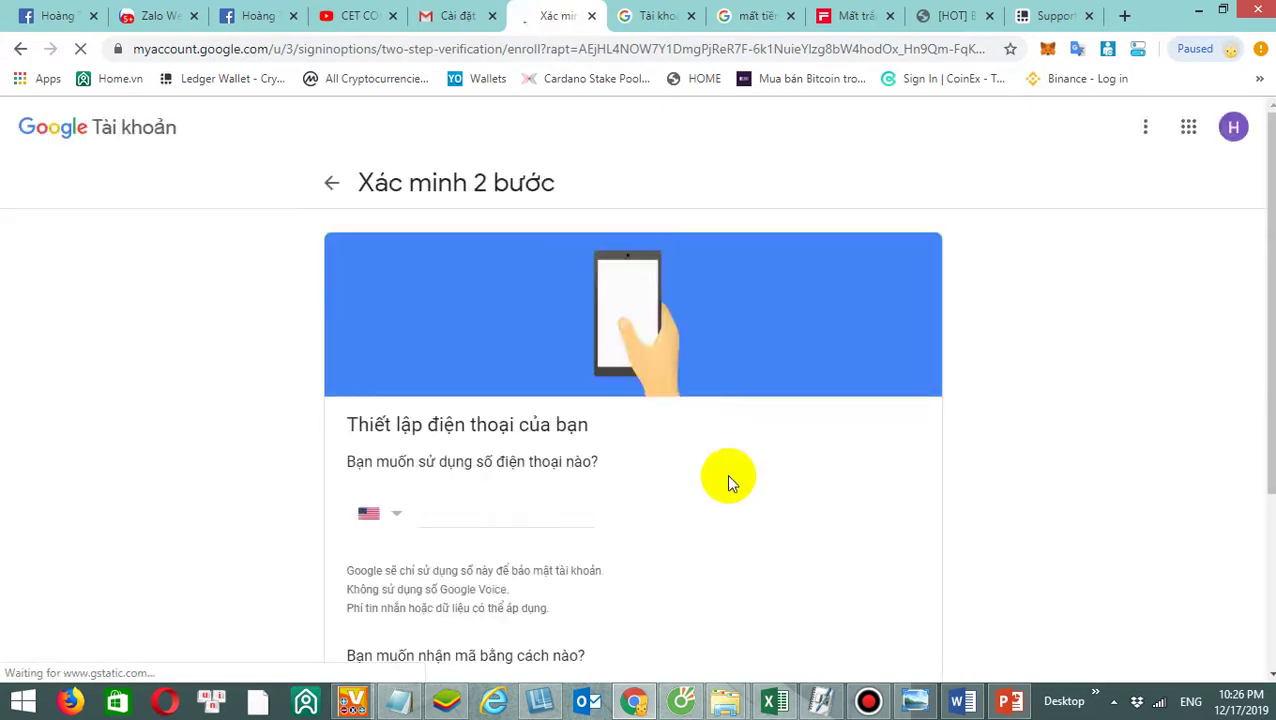
pyautogui.scroll(-1, 780, 500)
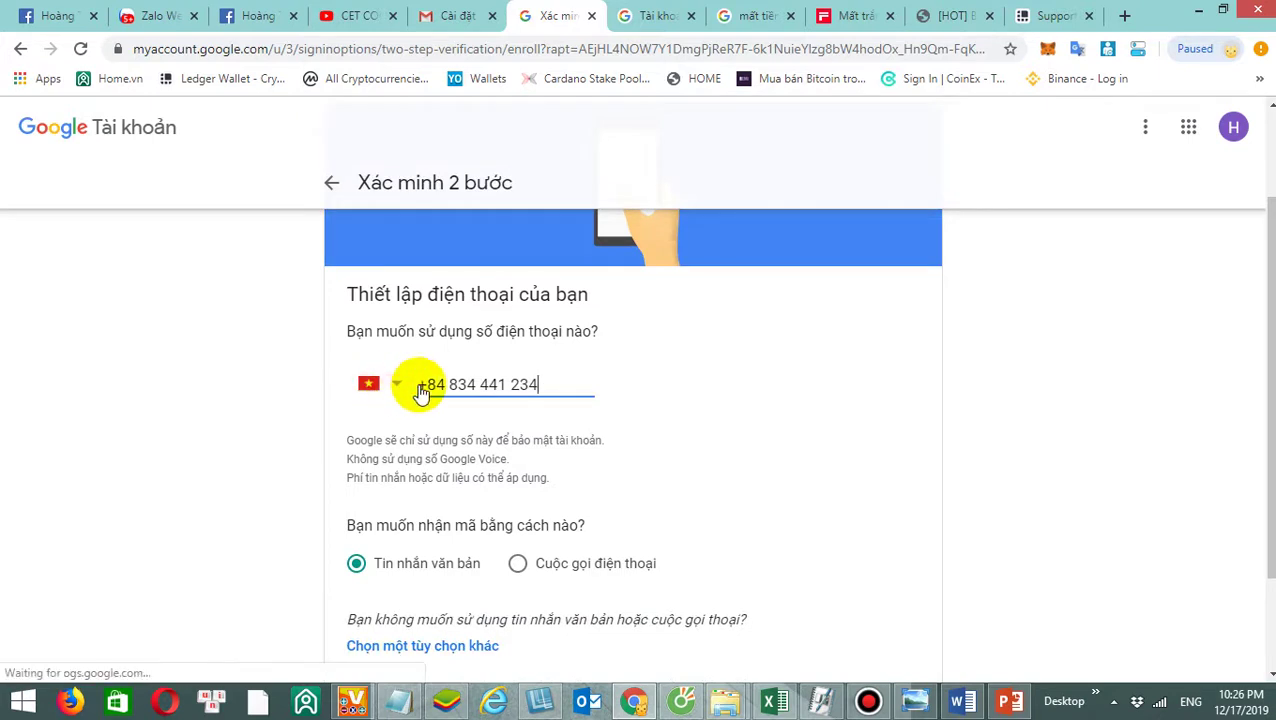
pyautogui.scroll(-1, 566, 564)
pyautogui.scroll(-1, 883, 578)
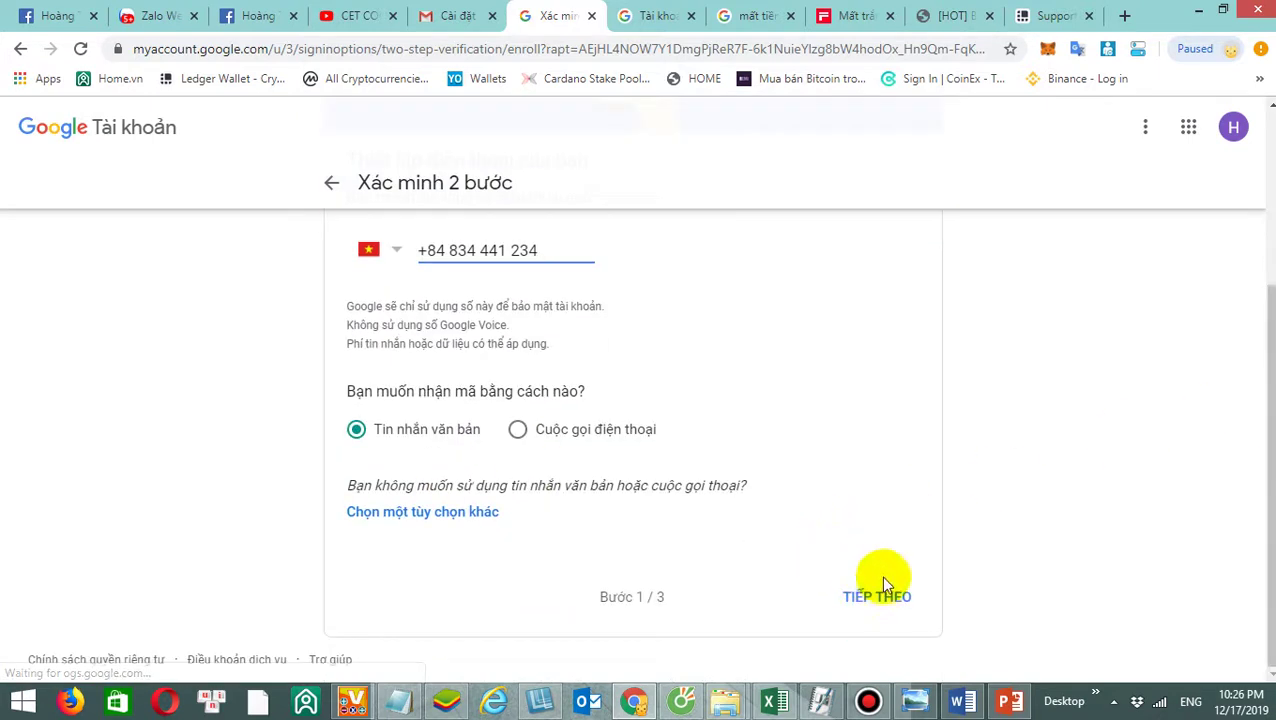
pyautogui.click(872, 600)
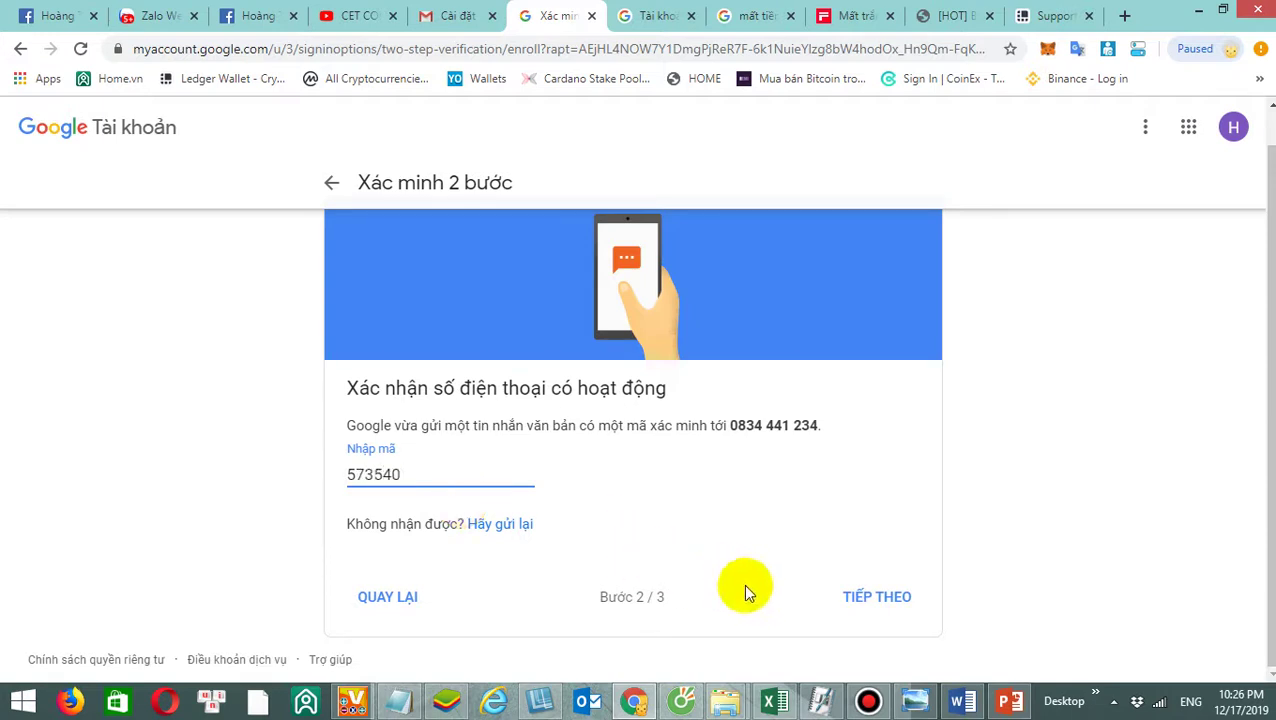
pyautogui.click(864, 595)
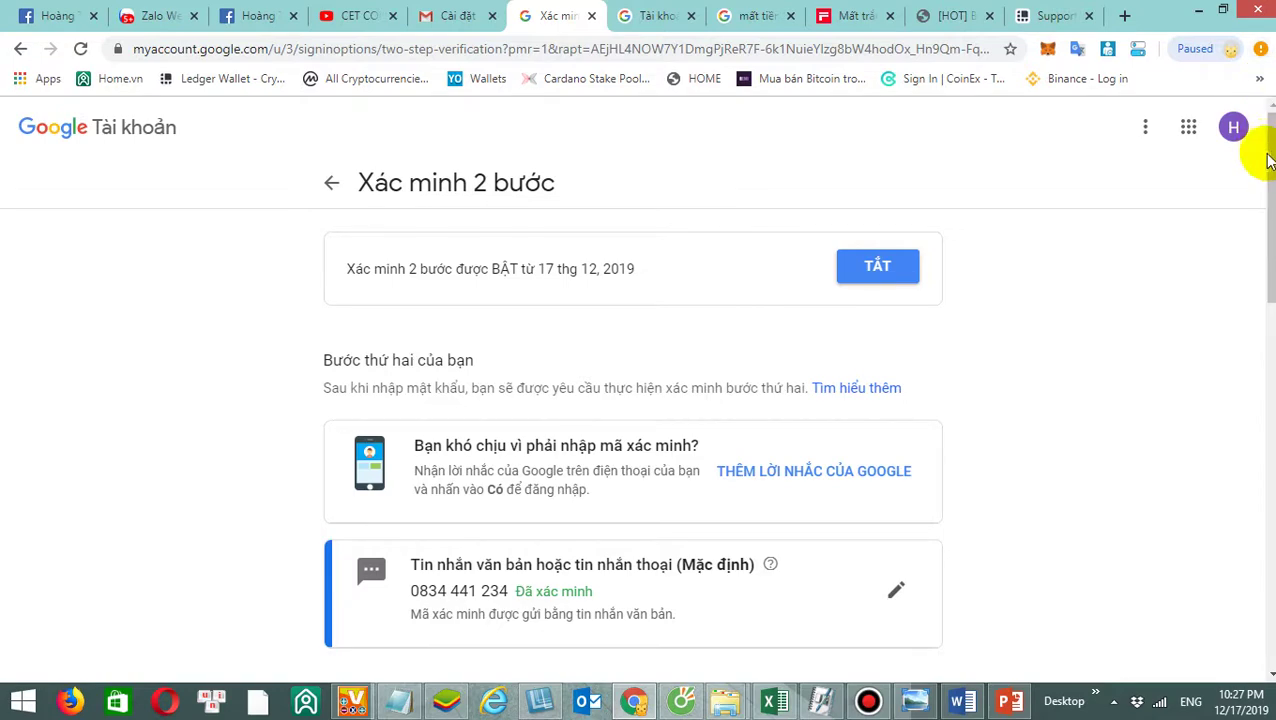
pyautogui.scroll(-2, 1262, 114)
# Step: Start Authenticator app setup for an iPhone to bring up the setup QR code
pyautogui.moveTo(1268, 238); pyautogui.dragTo(1264, 329)
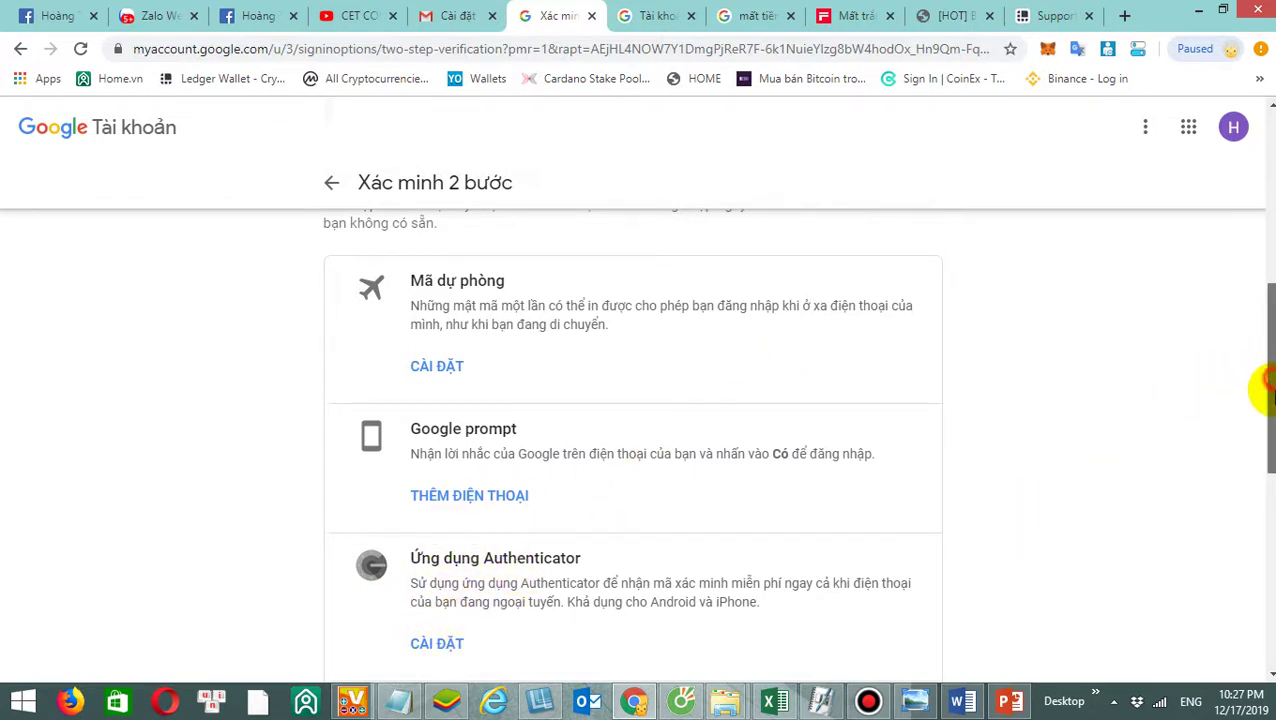
pyautogui.moveTo(1266, 376); pyautogui.dragTo(1272, 435)
pyautogui.click(425, 485)
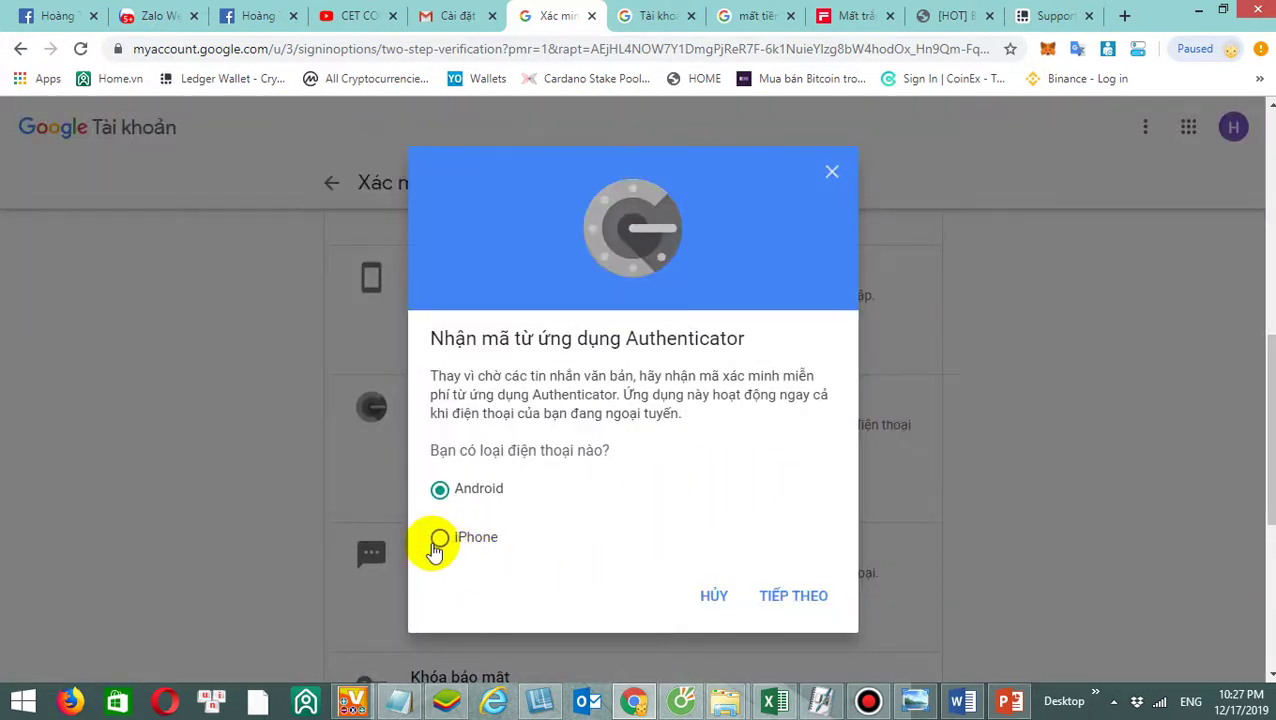
pyautogui.click(437, 541)
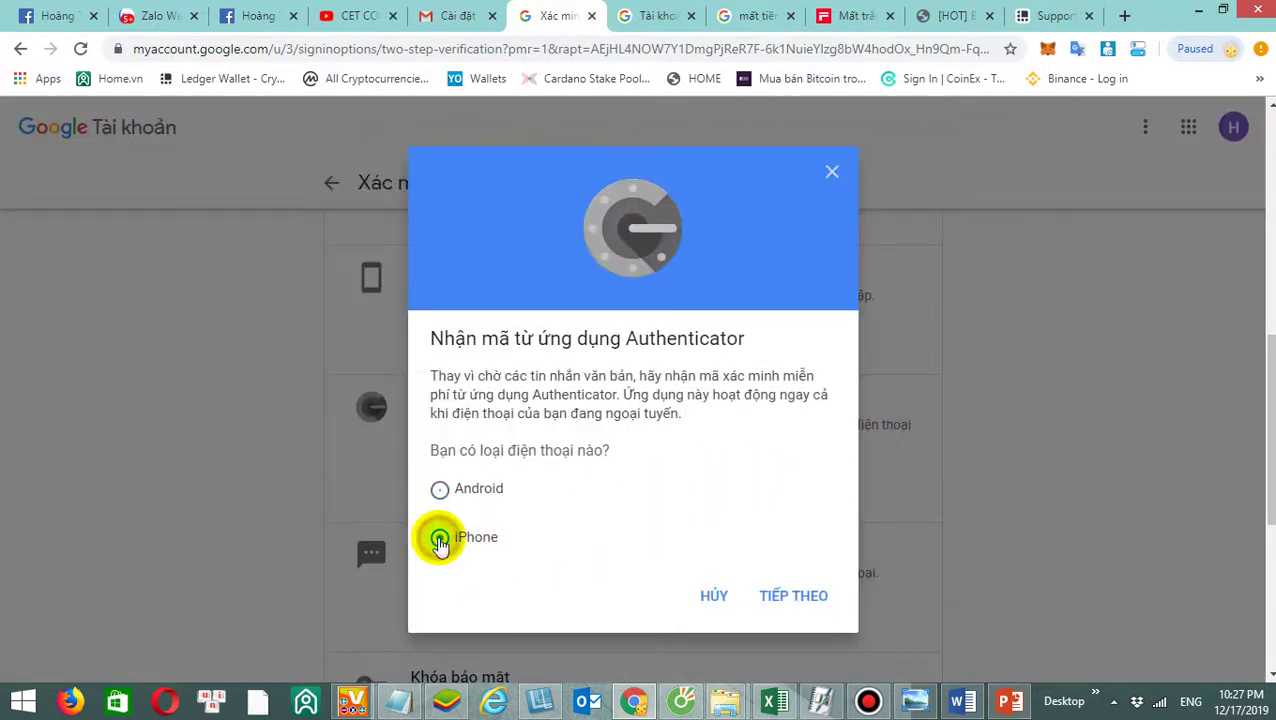
pyautogui.click(786, 598)
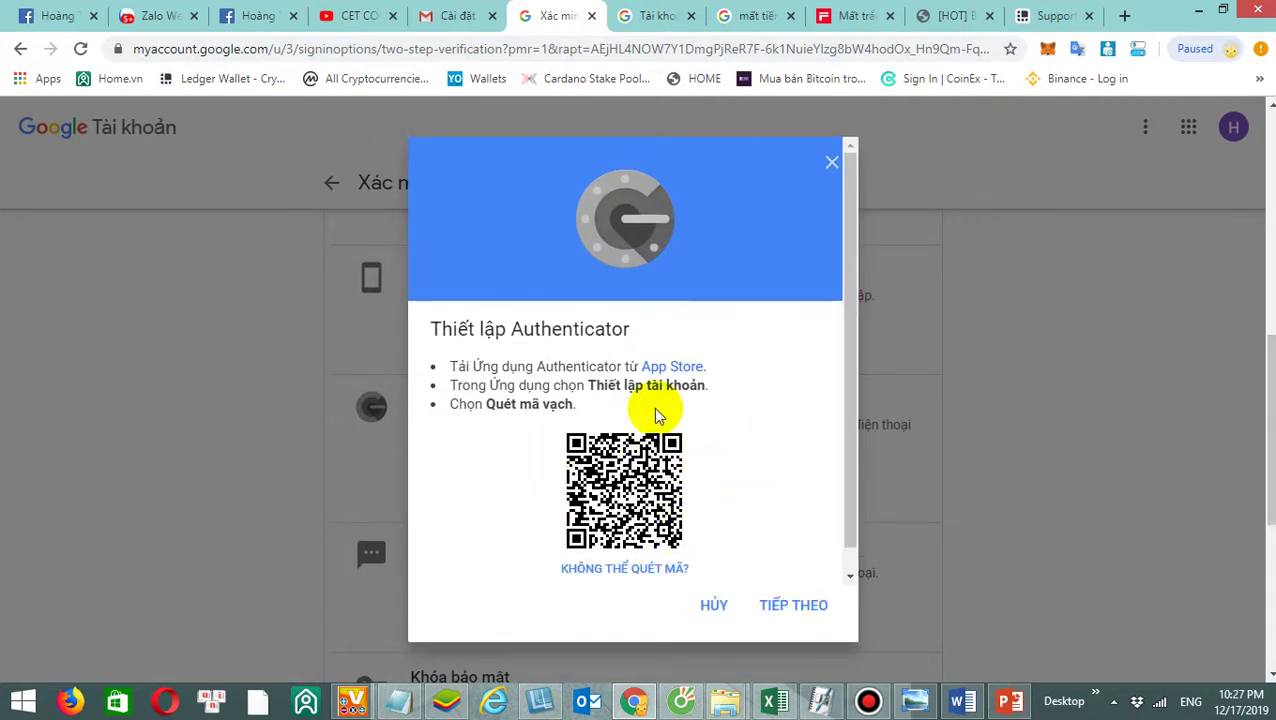
pyautogui.click(540, 700)
pyautogui.click(788, 535)
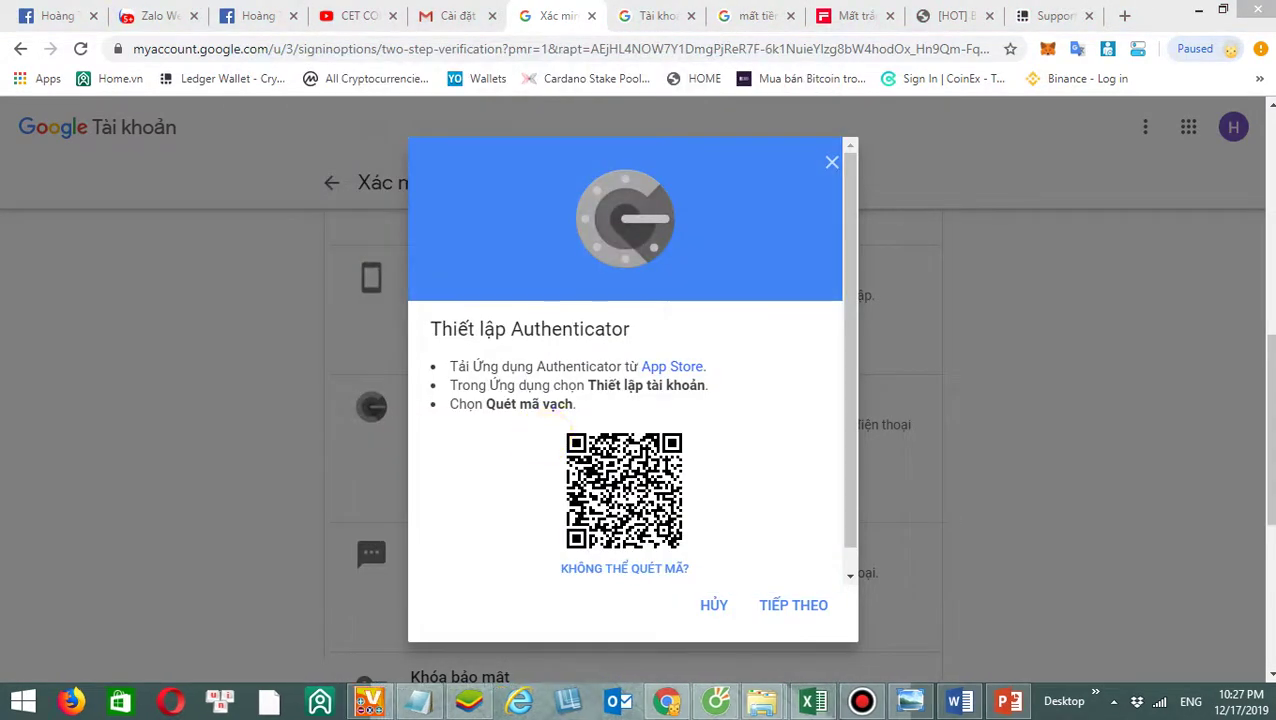
pyautogui.moveTo(550, 421); pyautogui.dragTo(704, 558)
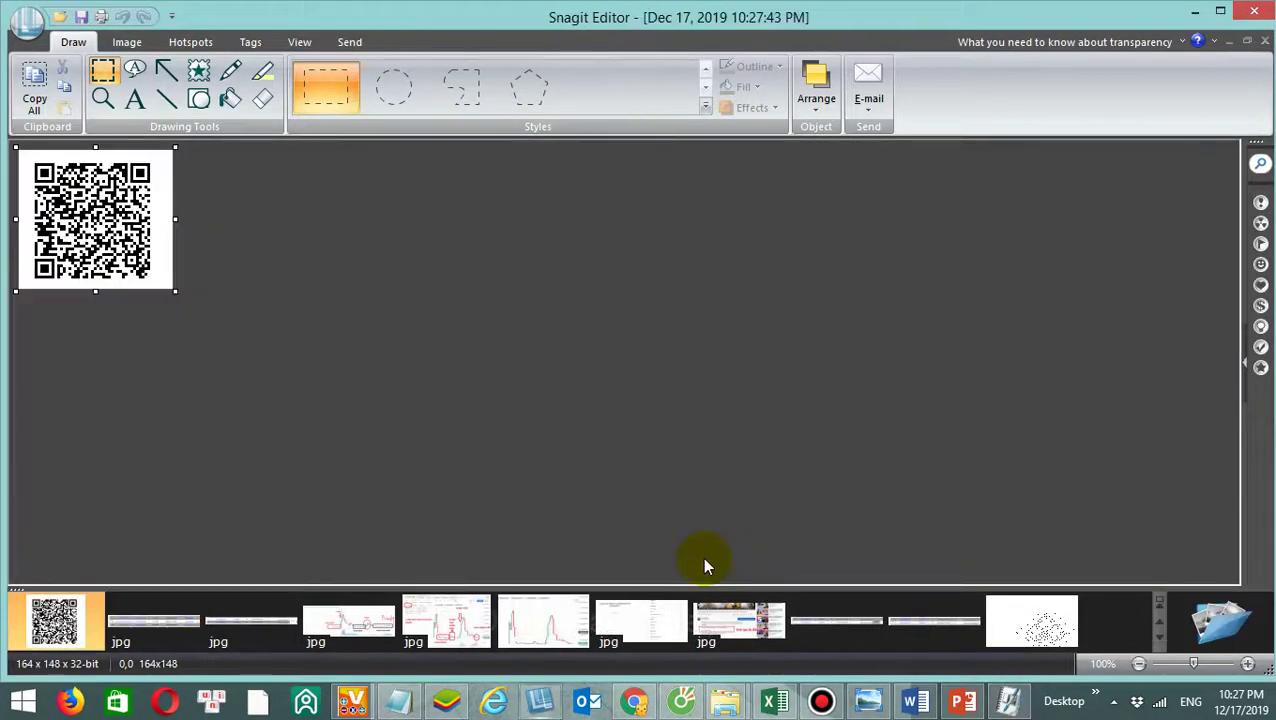
pyautogui.hotkey('ctrl', 's')
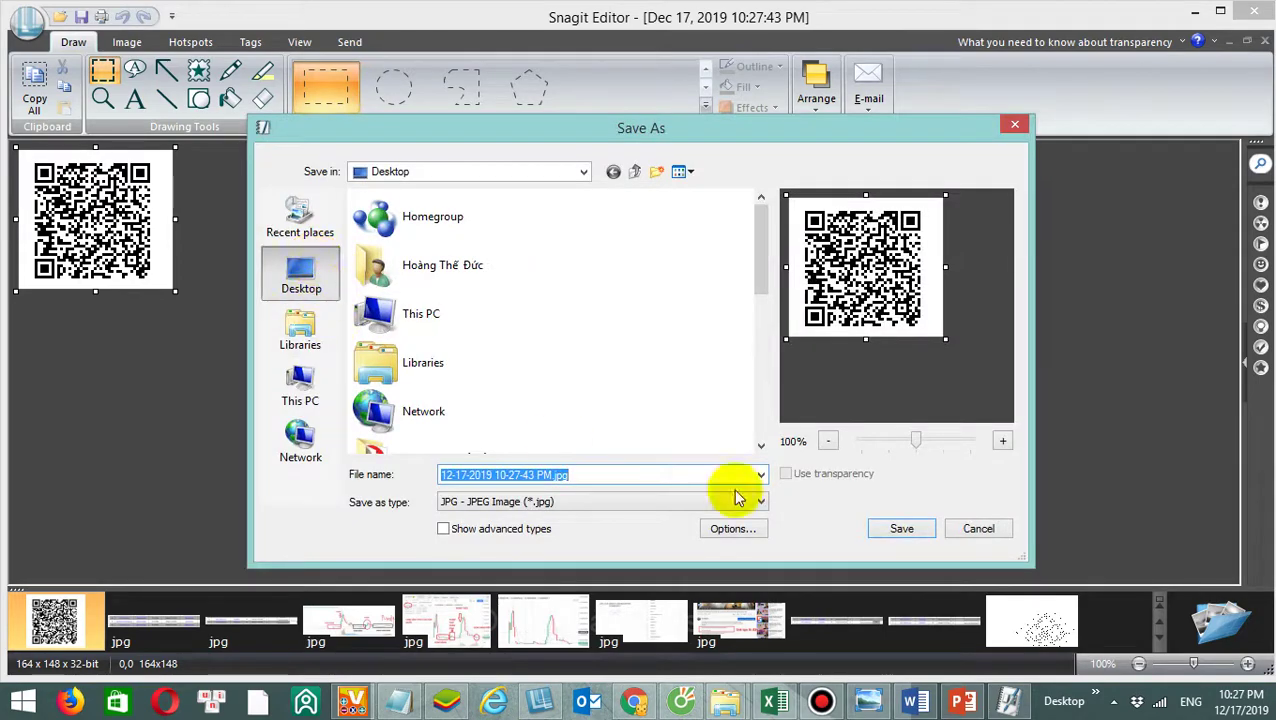
pyautogui.click(902, 529)
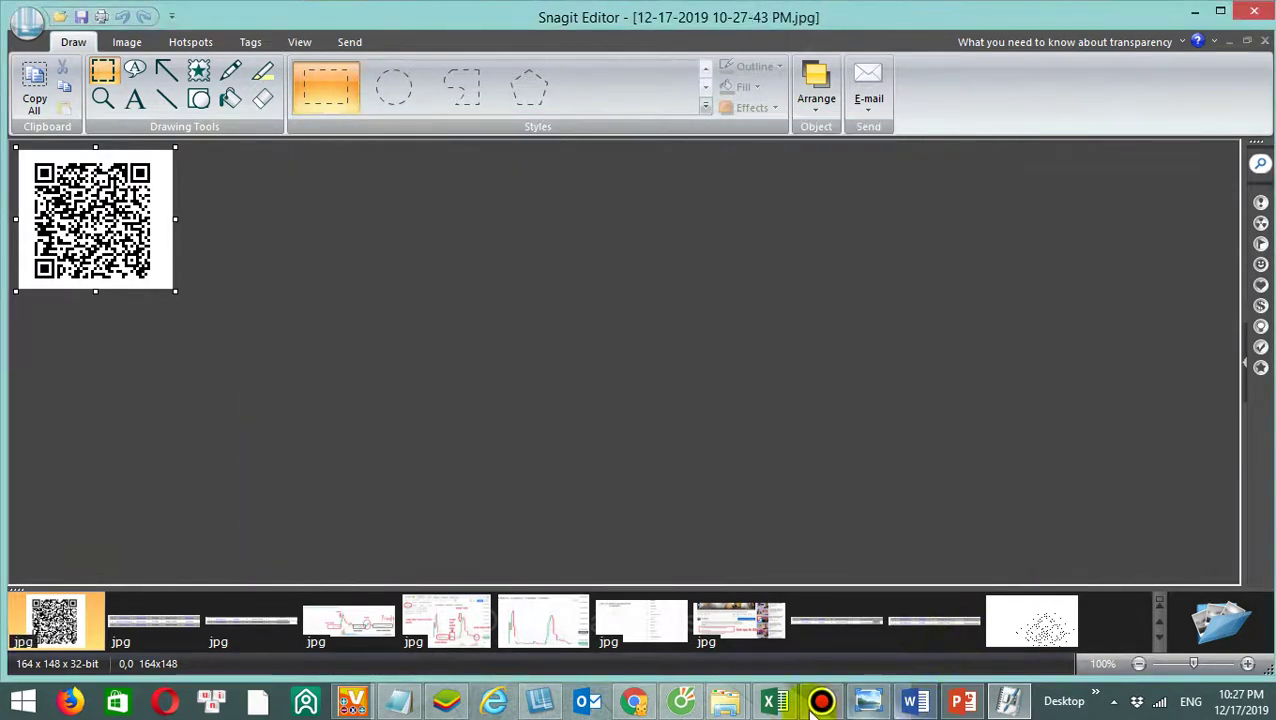
pyautogui.click(775, 701)
pyautogui.click(997, 372)
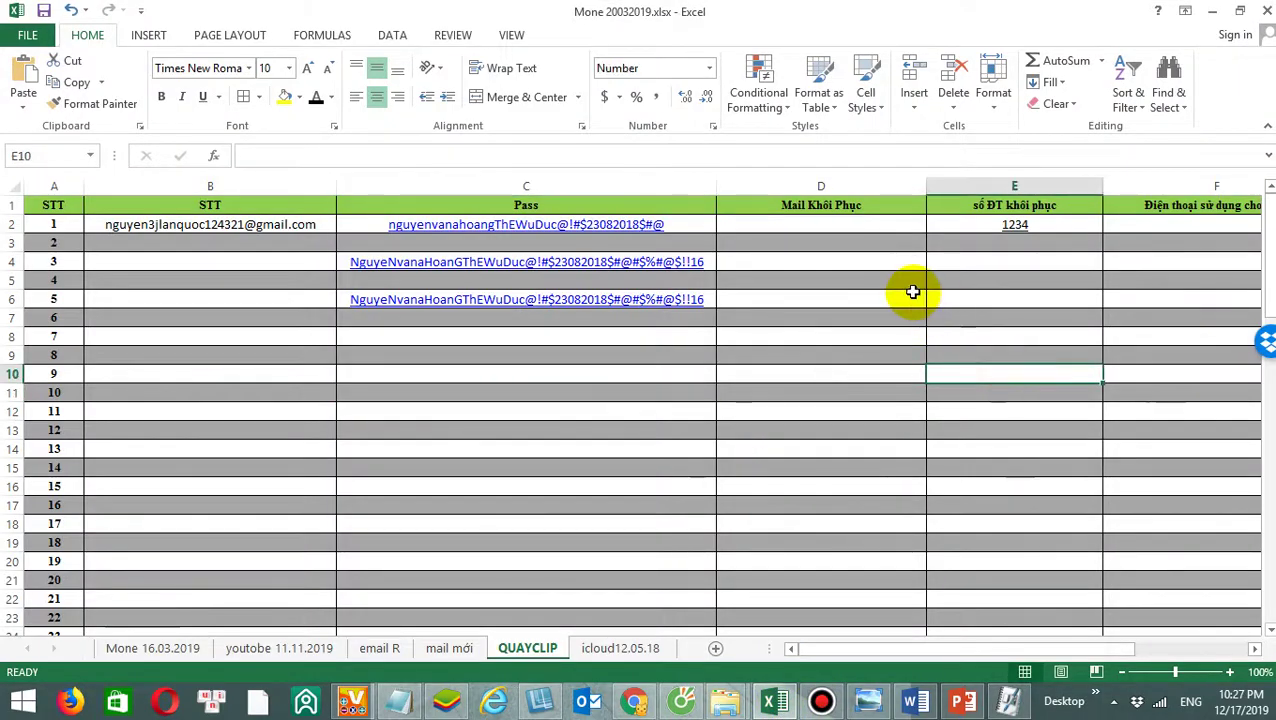
# Step: Choose cell F3, below the column F heading, as the spot for the picture
pyautogui.moveTo(924, 649); pyautogui.dragTo(1034, 649)
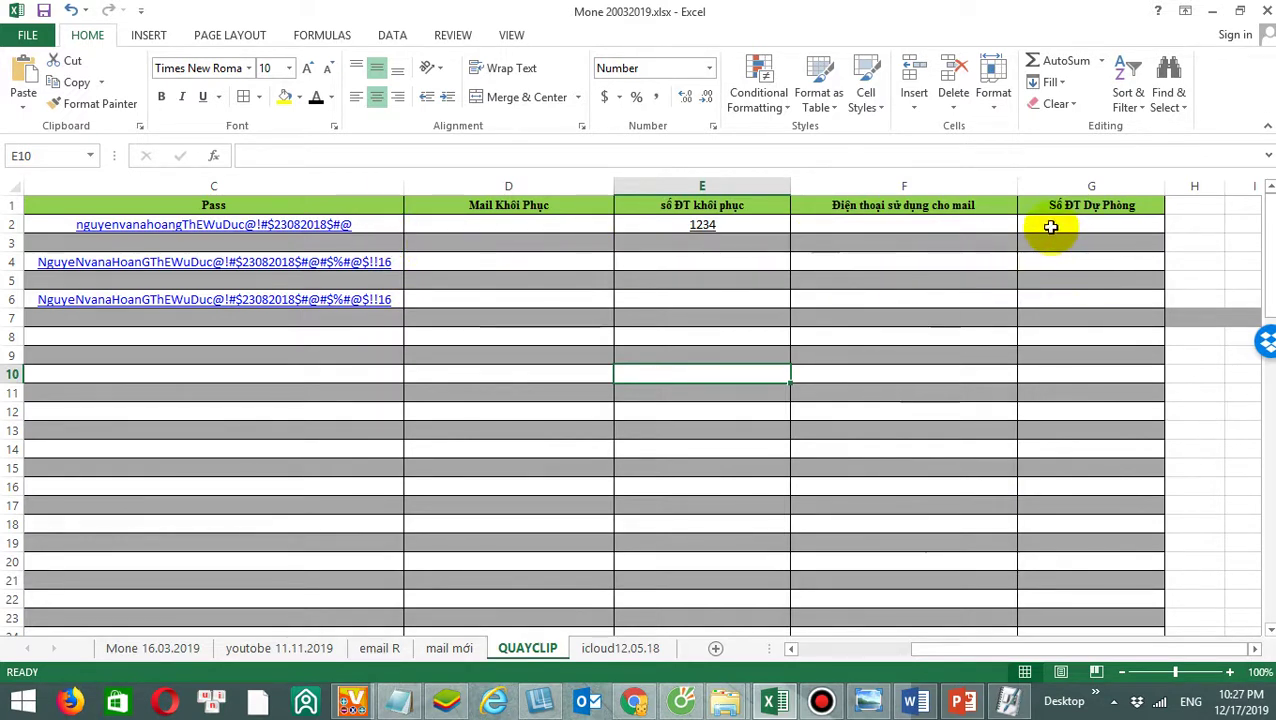
pyautogui.click(1048, 225)
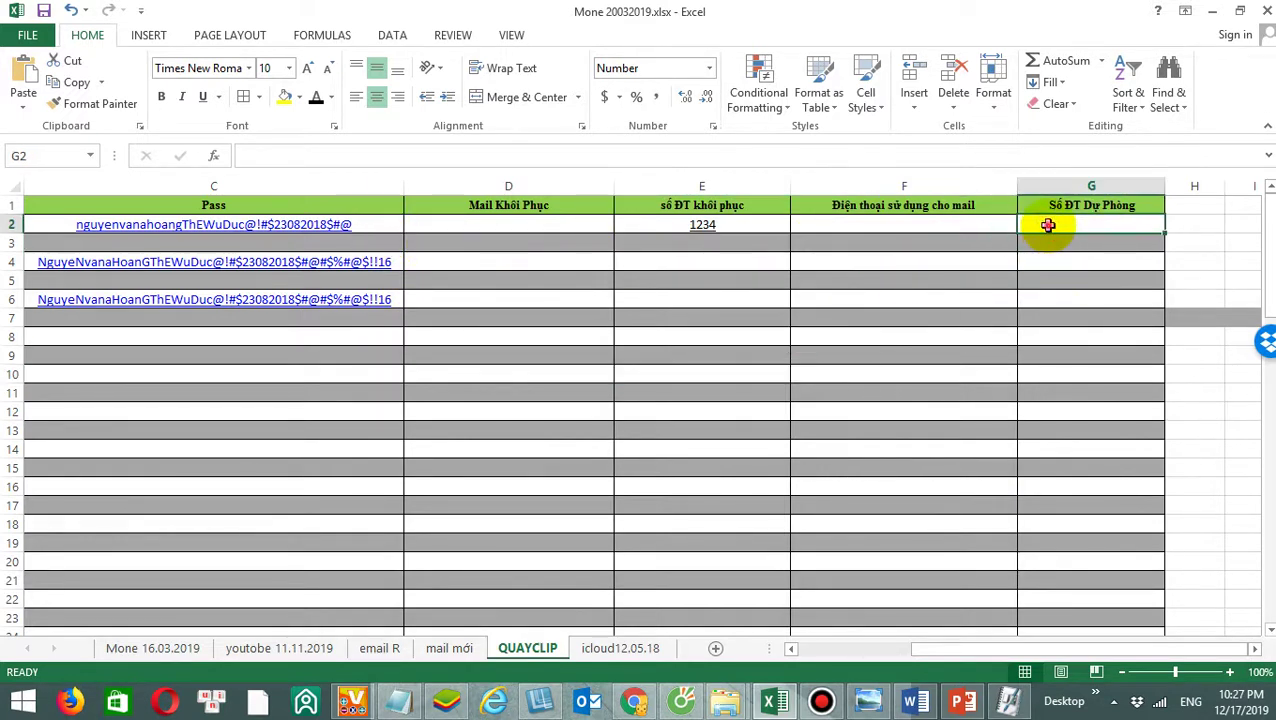
pyautogui.click(148, 35)
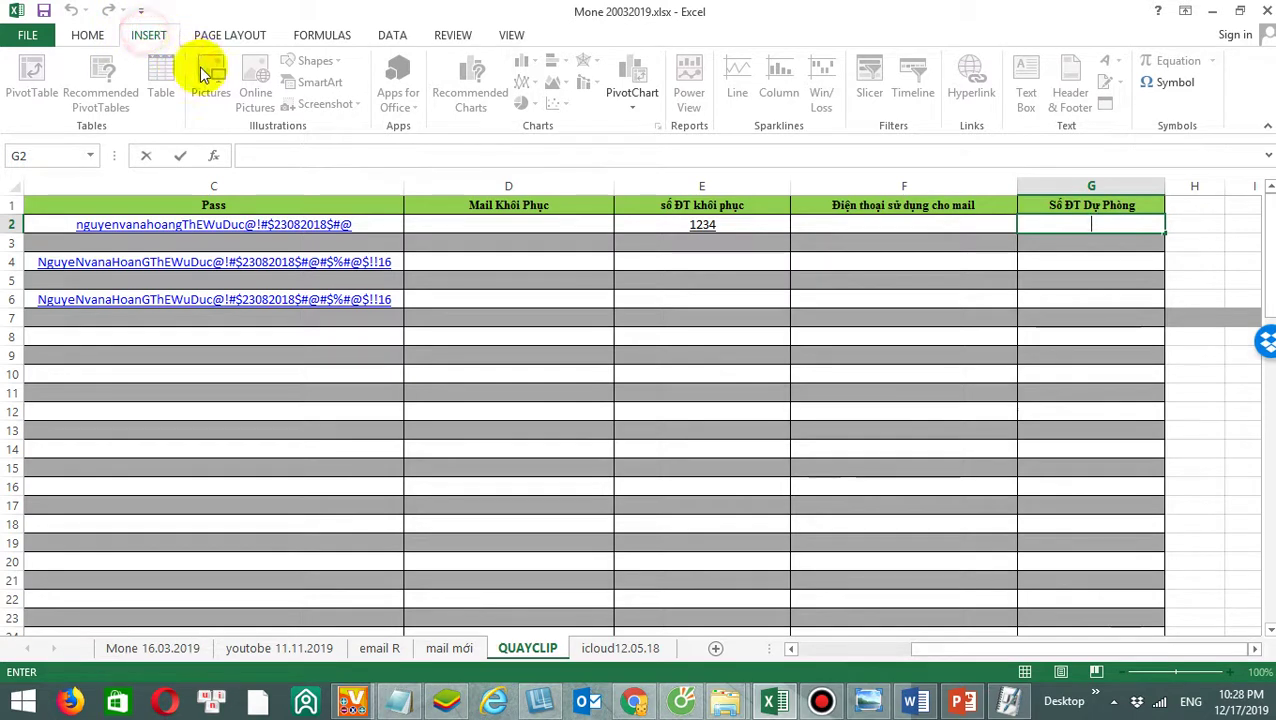
pyautogui.click(1060, 242)
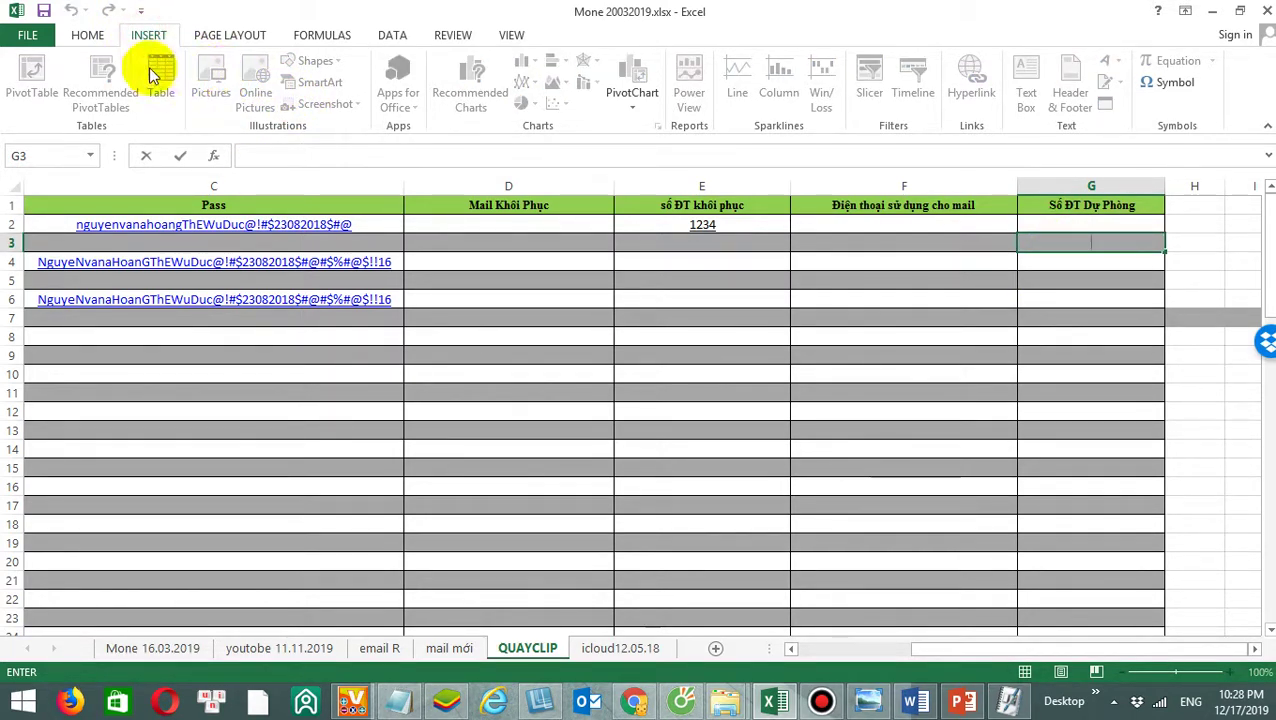
pyautogui.click(88, 38)
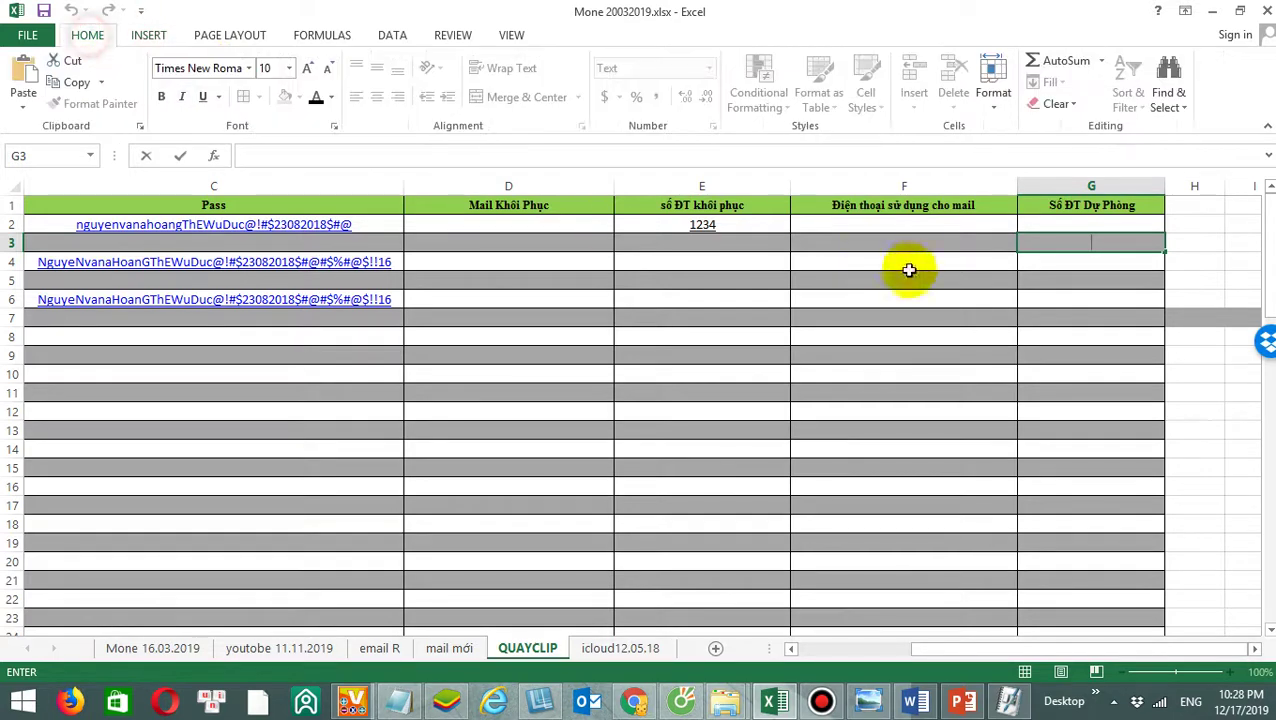
pyautogui.click(982, 245)
pyautogui.click(145, 37)
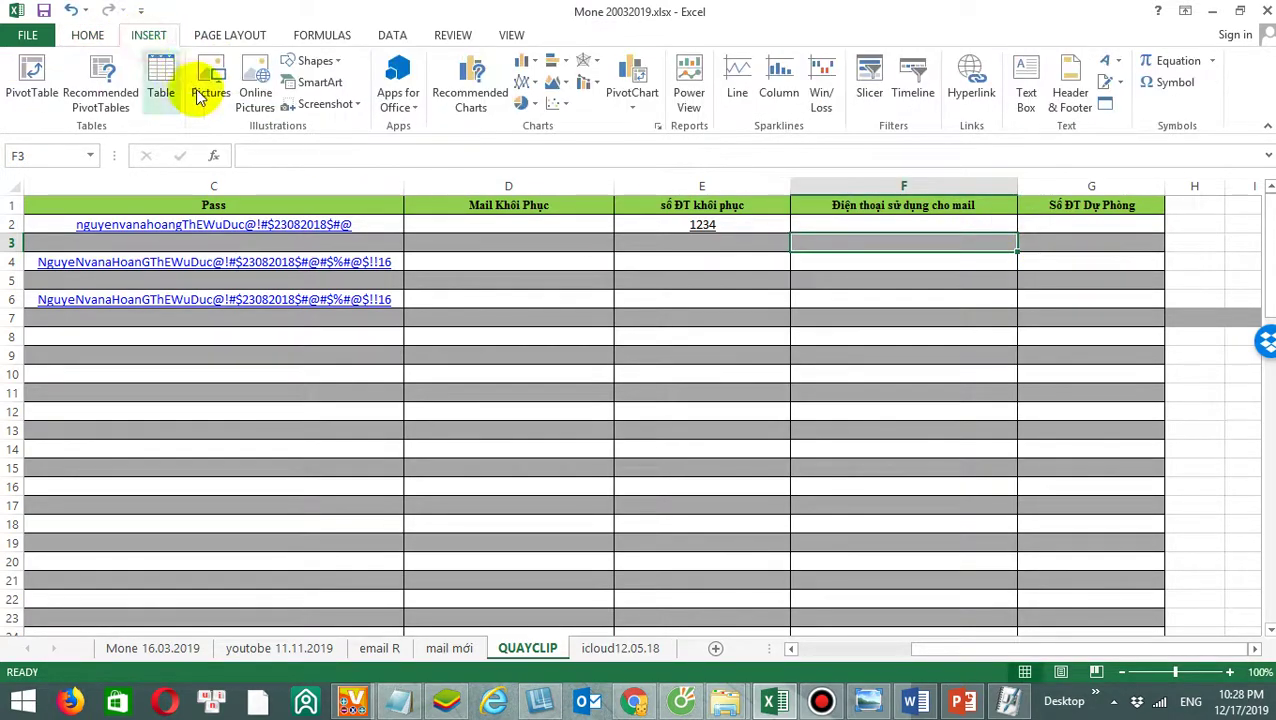
# Step: Insert the 10-27-43 PM QR code image from the Desktop into the sheet
pyautogui.click(211, 88)
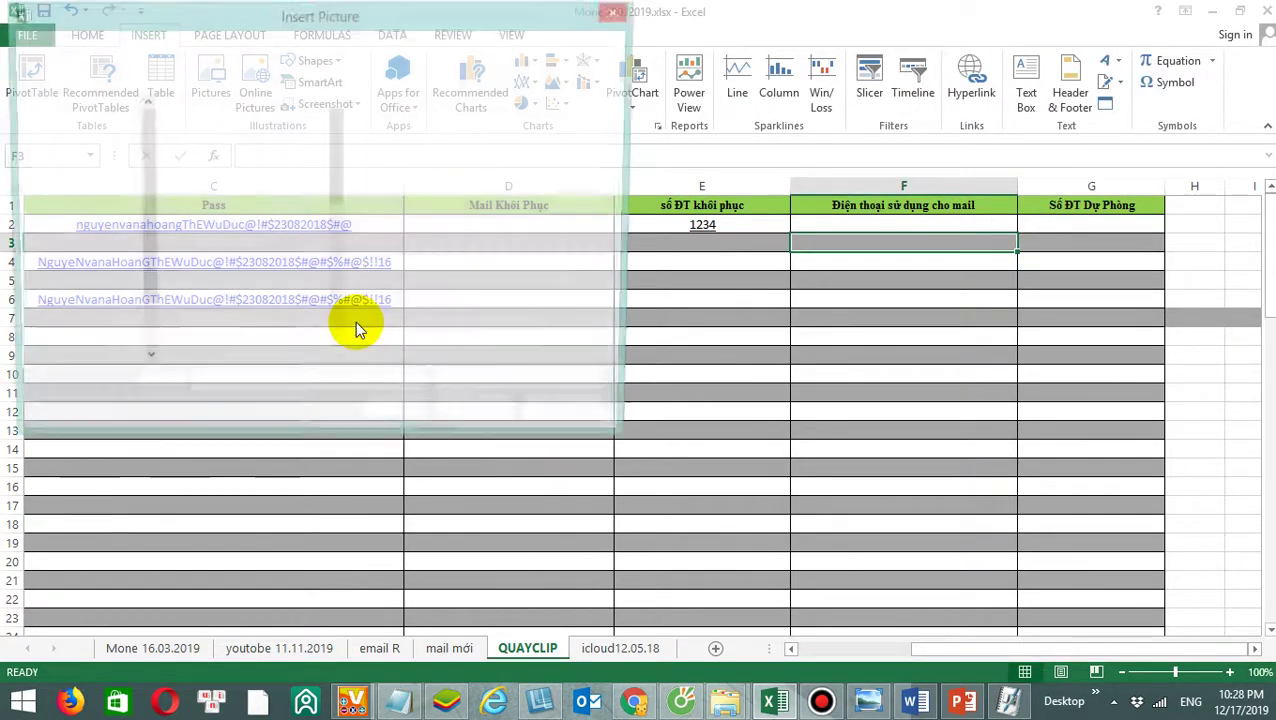
pyautogui.click(80, 201)
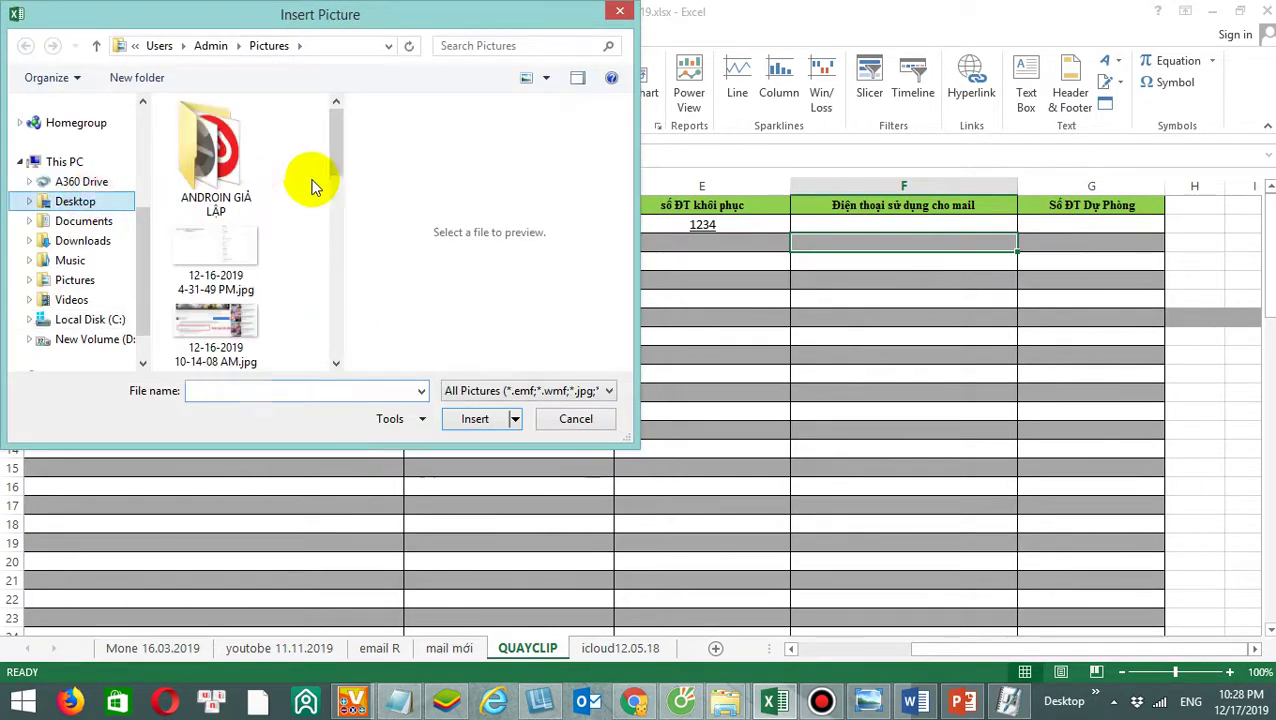
pyautogui.moveTo(337, 156); pyautogui.dragTo(336, 255)
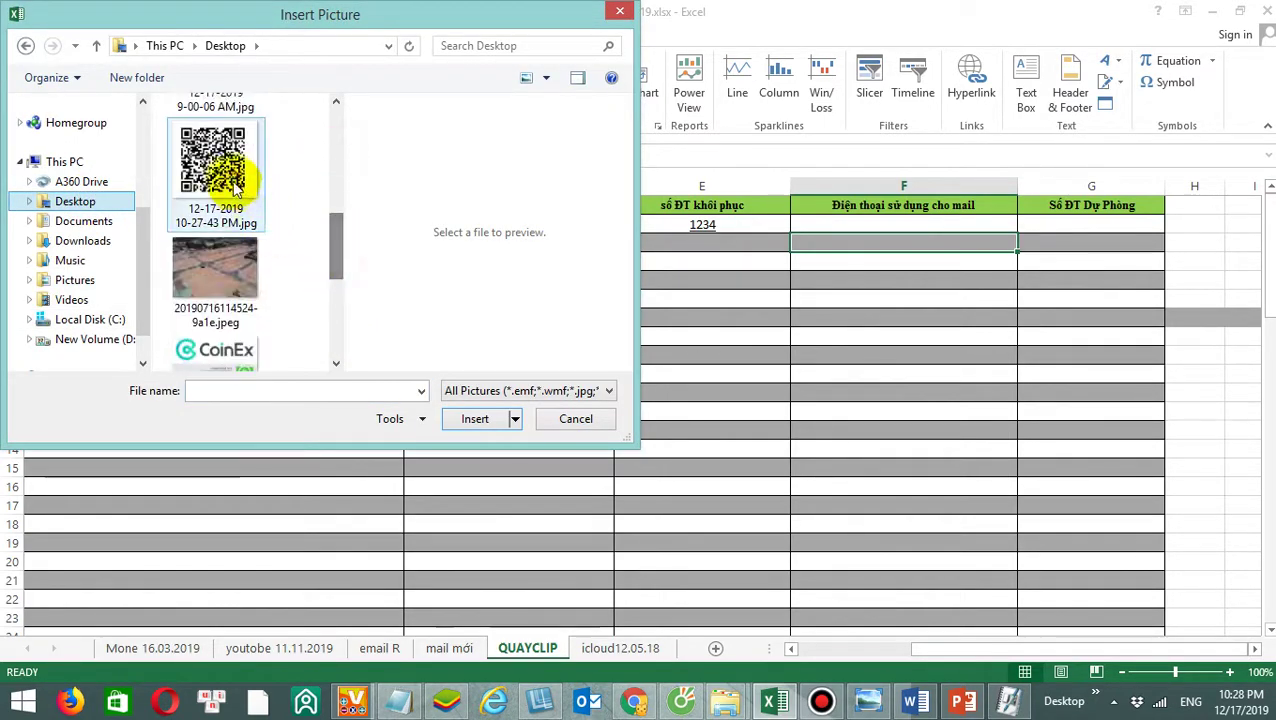
pyautogui.click(236, 188)
pyautogui.click(476, 419)
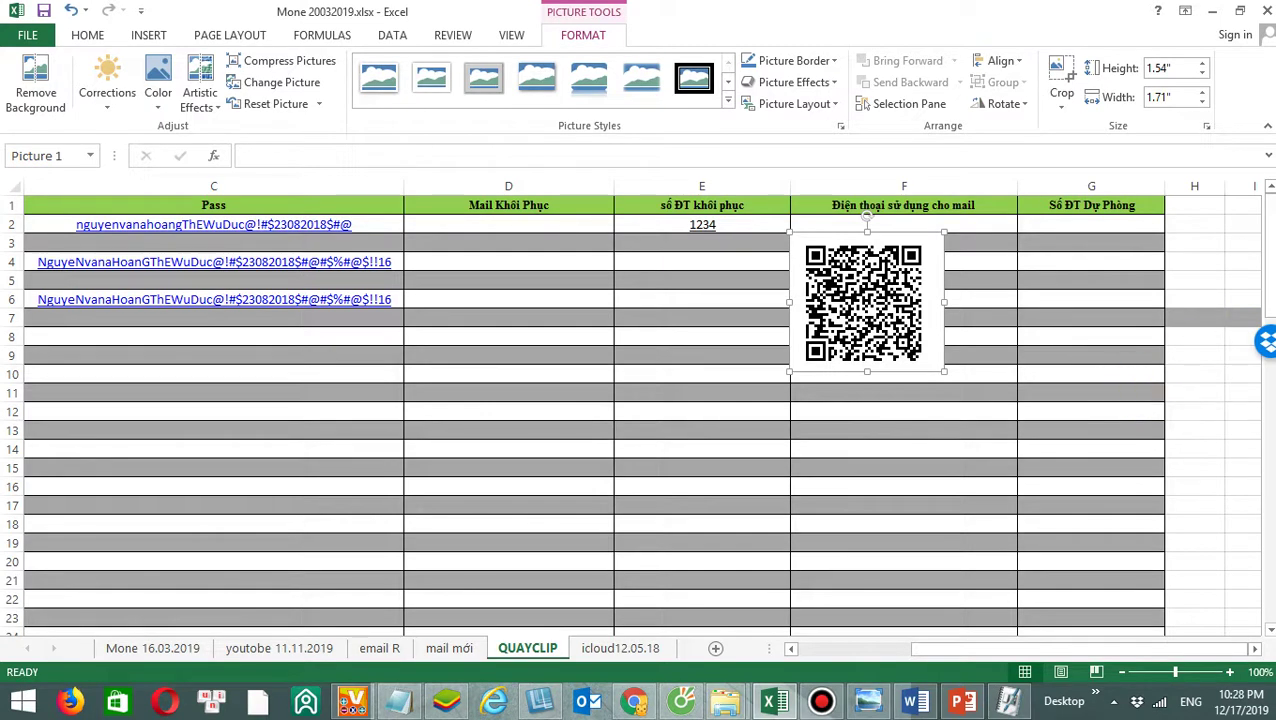
pyautogui.click(1058, 393)
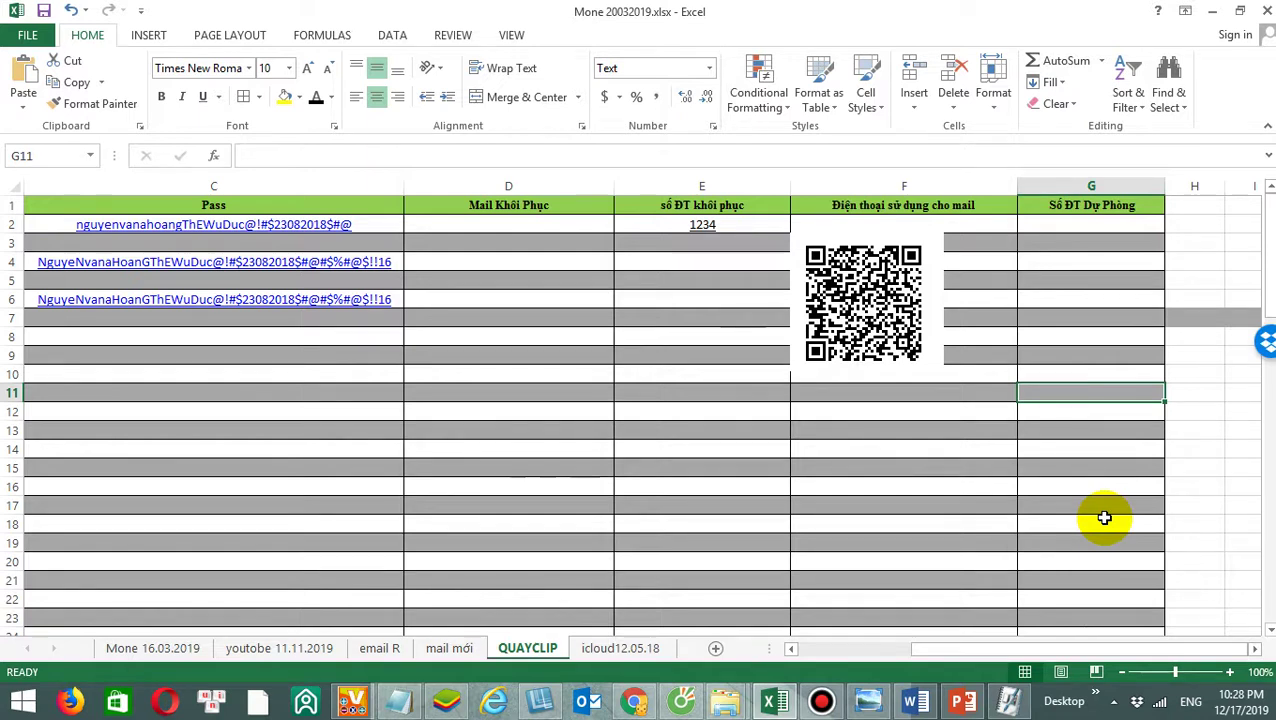
# Step: Verify the Authenticator app with its six-digit code, finish setup, and return to Security
pyautogui.click(634, 700)
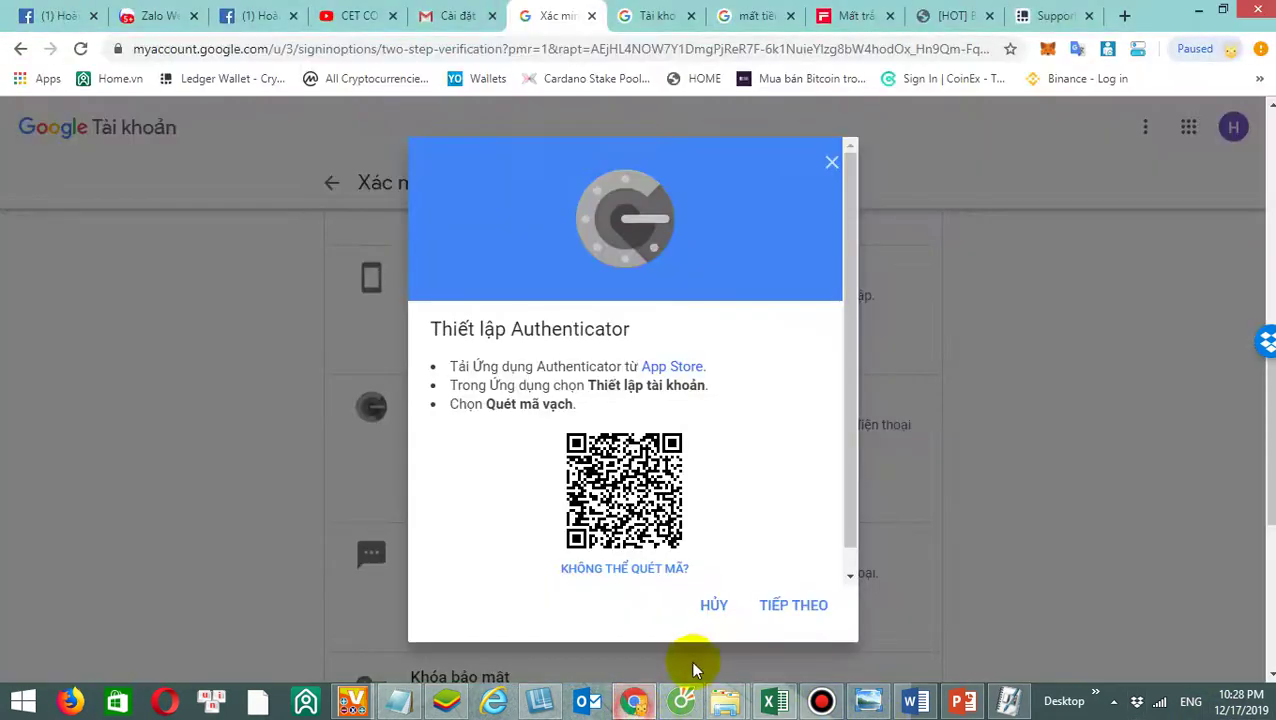
pyautogui.click(790, 605)
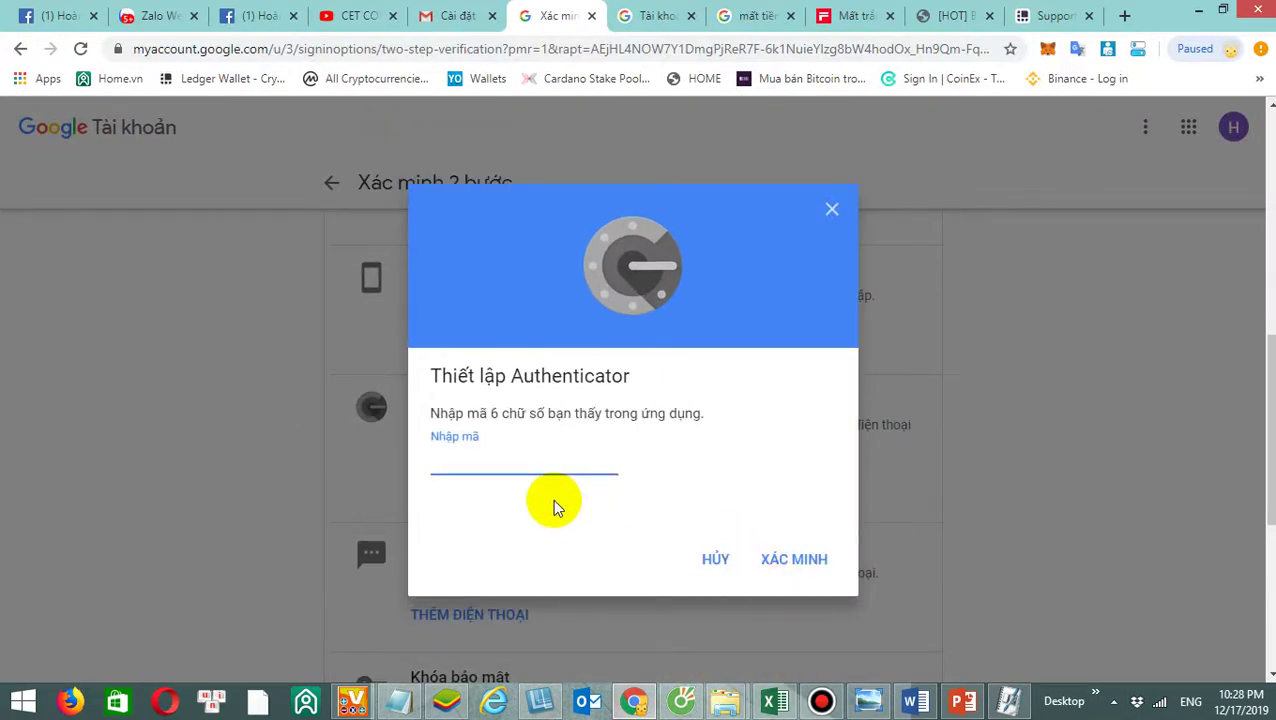
pyautogui.click(788, 566)
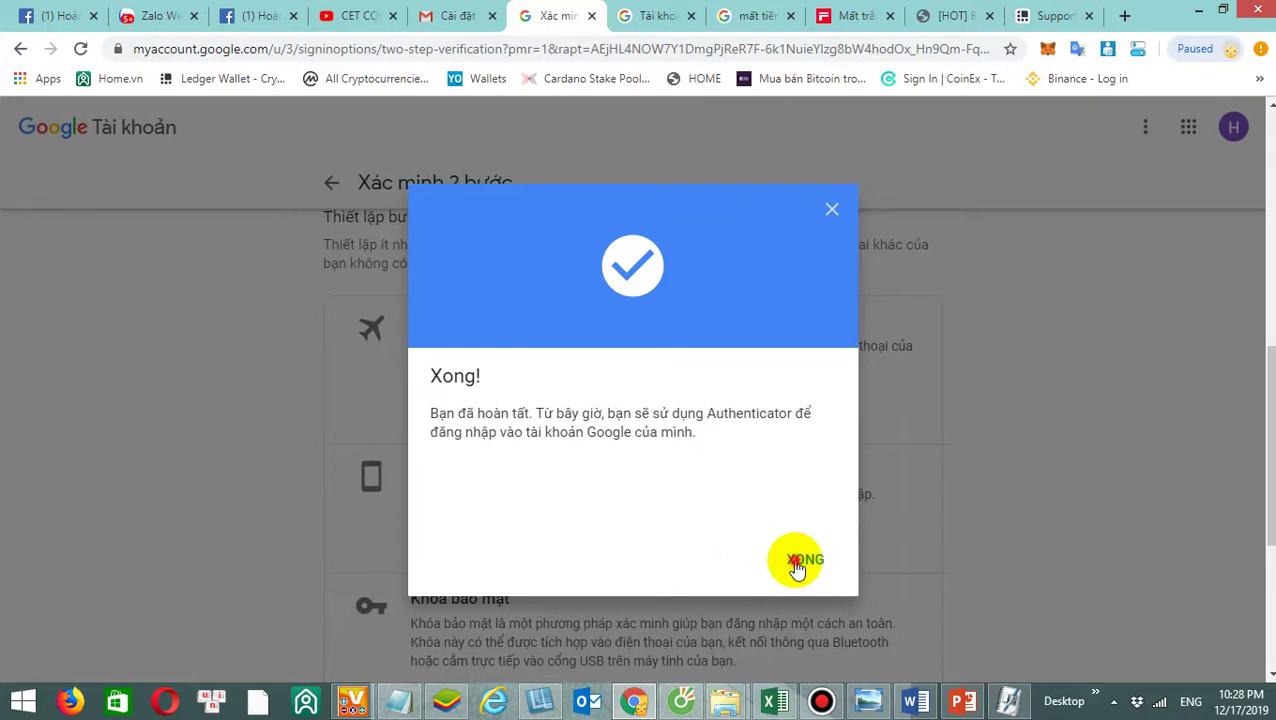
pyautogui.click(797, 562)
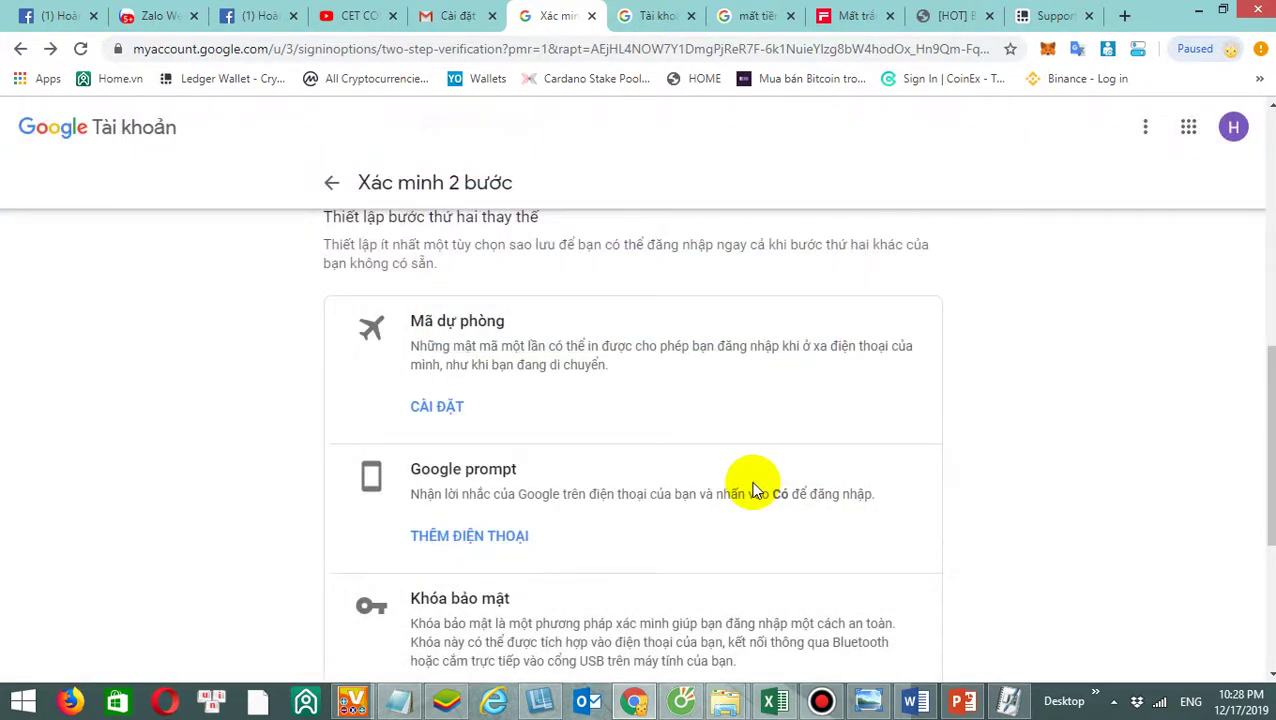
pyautogui.scroll(-3, 755, 490)
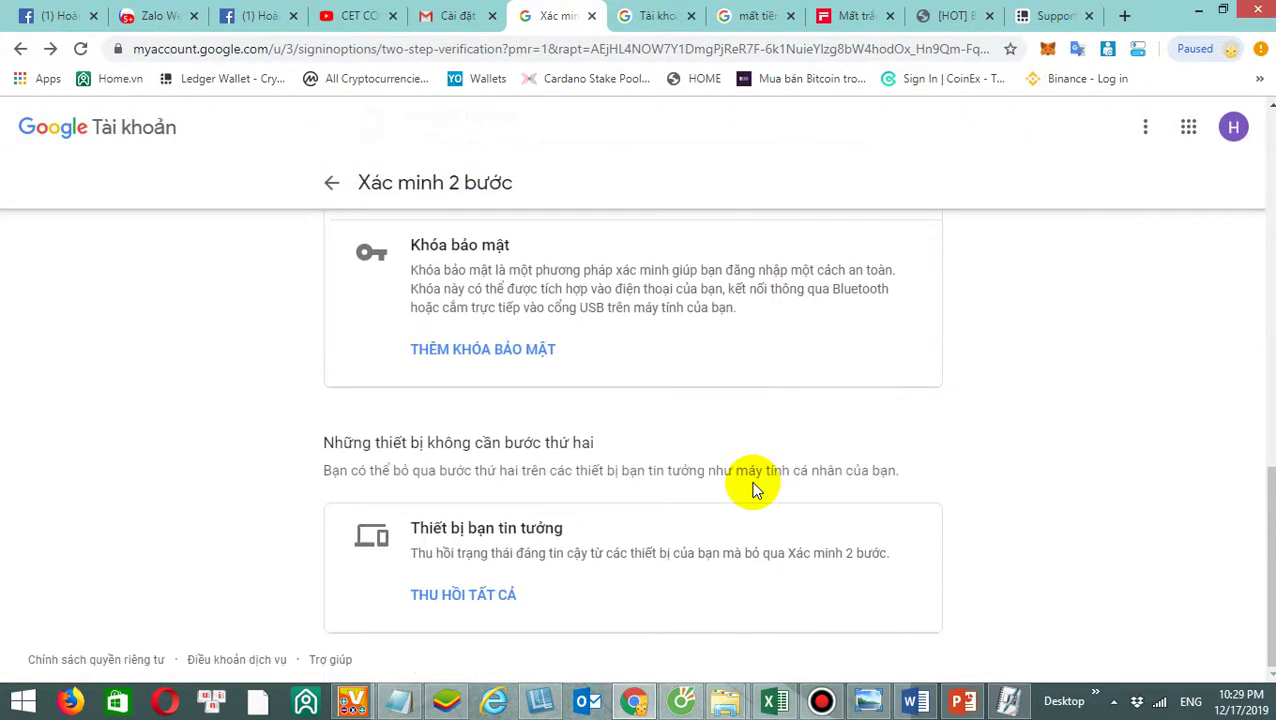
pyautogui.scroll(5, 614, 472)
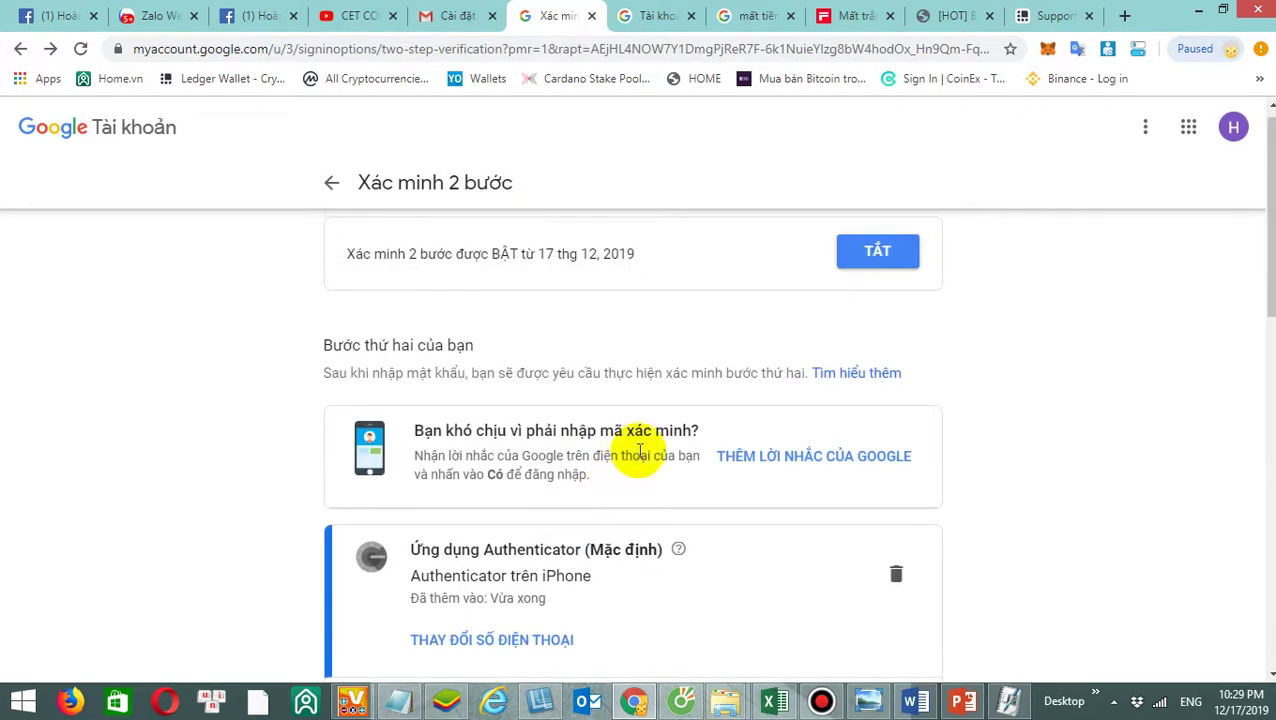
pyautogui.scroll(1, 672, 400)
pyautogui.scroll(-6, 733, 420)
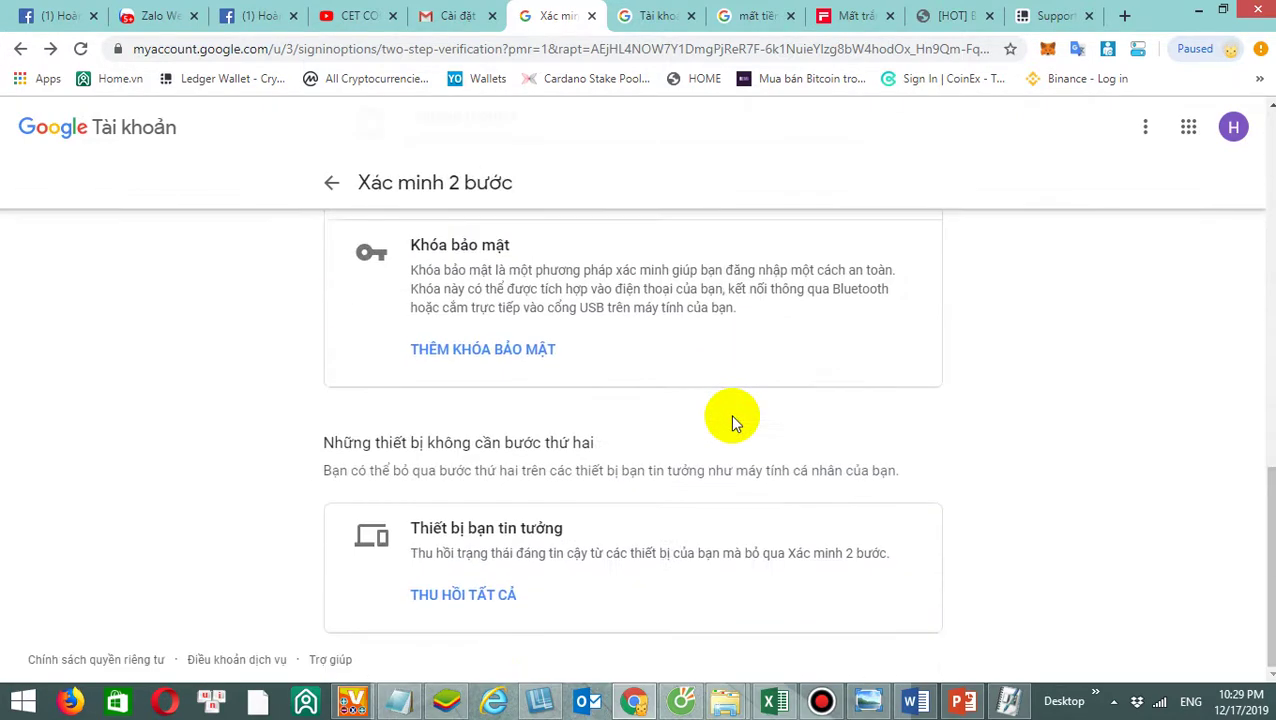
pyautogui.scroll(6, 730, 414)
pyautogui.scroll(-6, 490, 330)
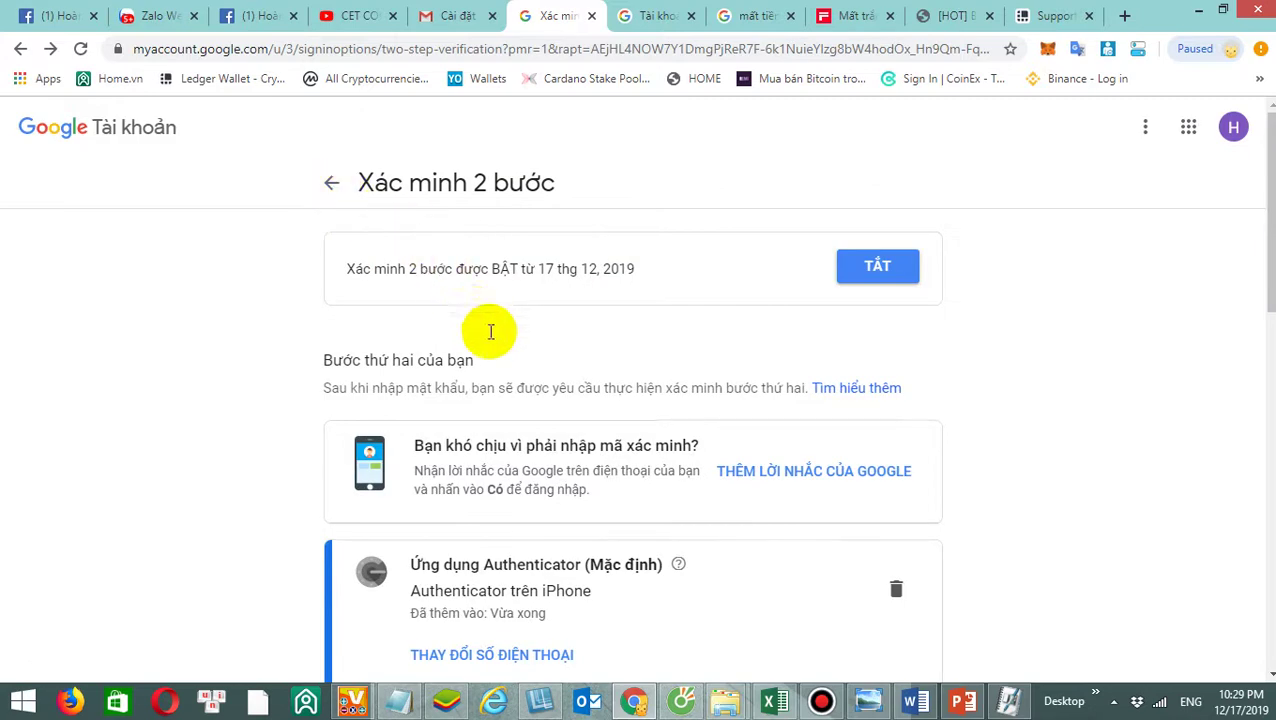
pyautogui.scroll(6, 313, 262)
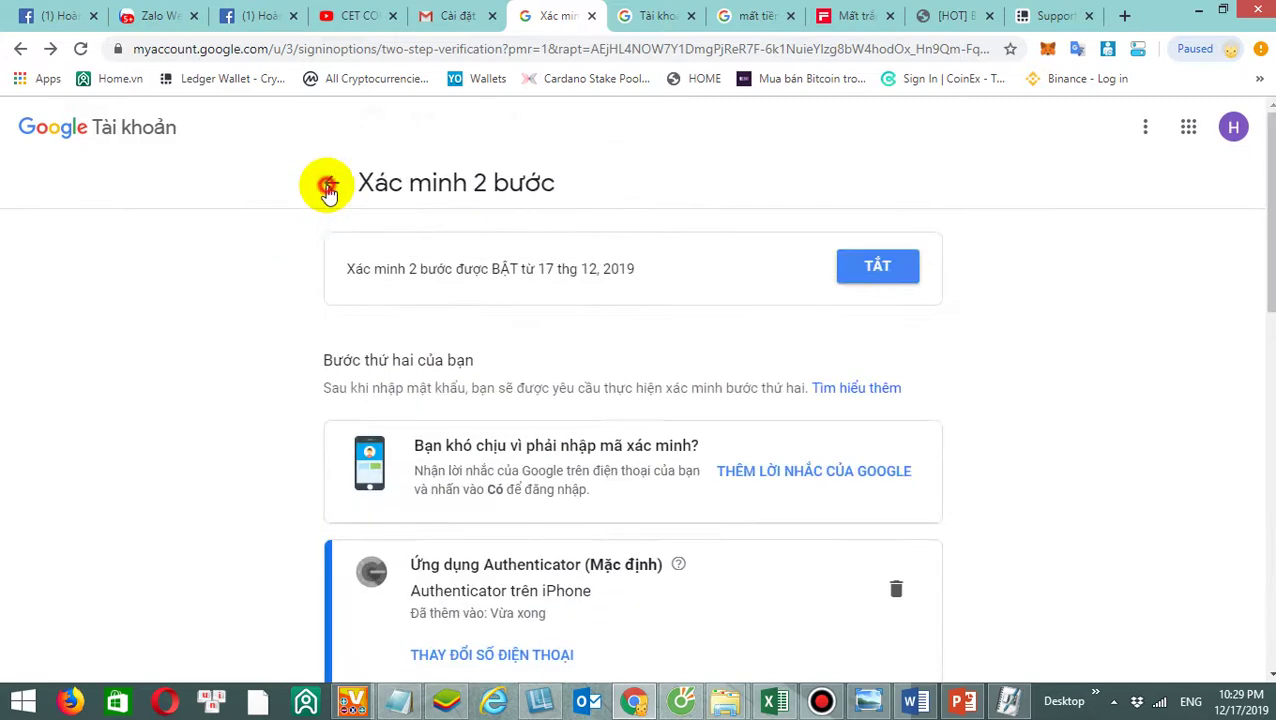
pyautogui.click(329, 184)
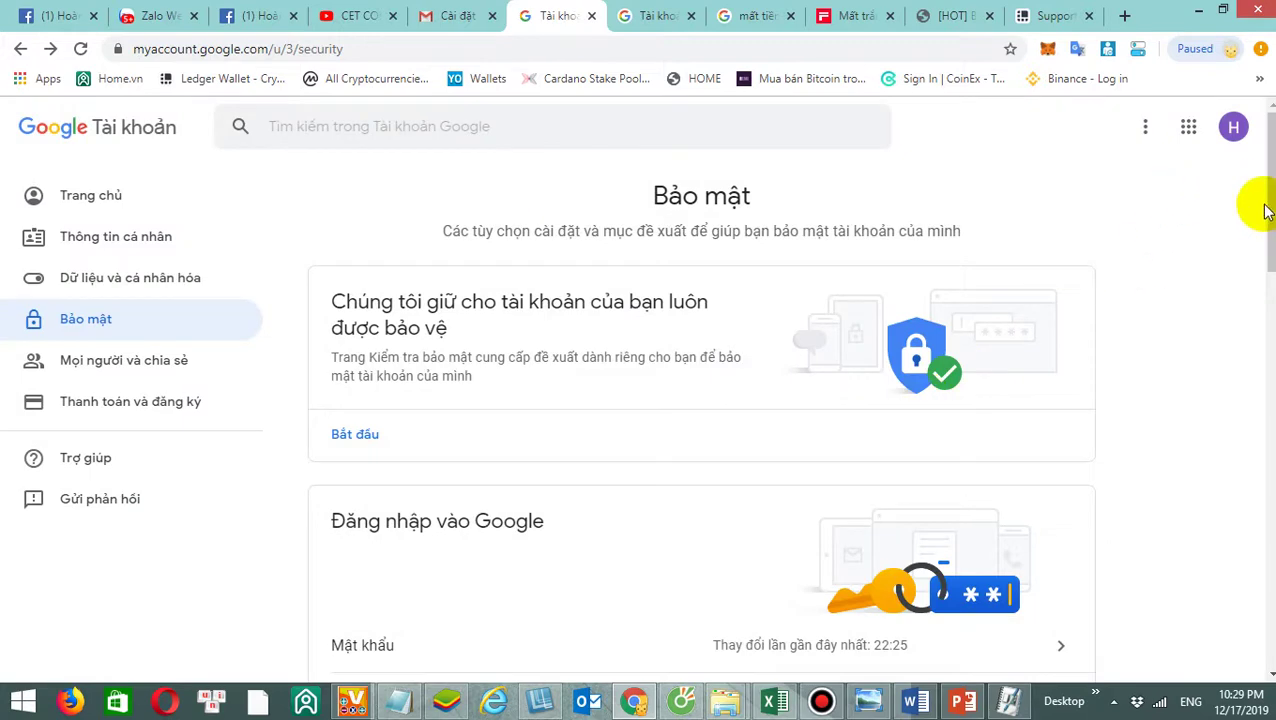
# Step: Open App passwords, confirming the sign-in with the saved password and an Authenticator code
pyautogui.moveTo(1266, 210); pyautogui.dragTo(1263, 322)
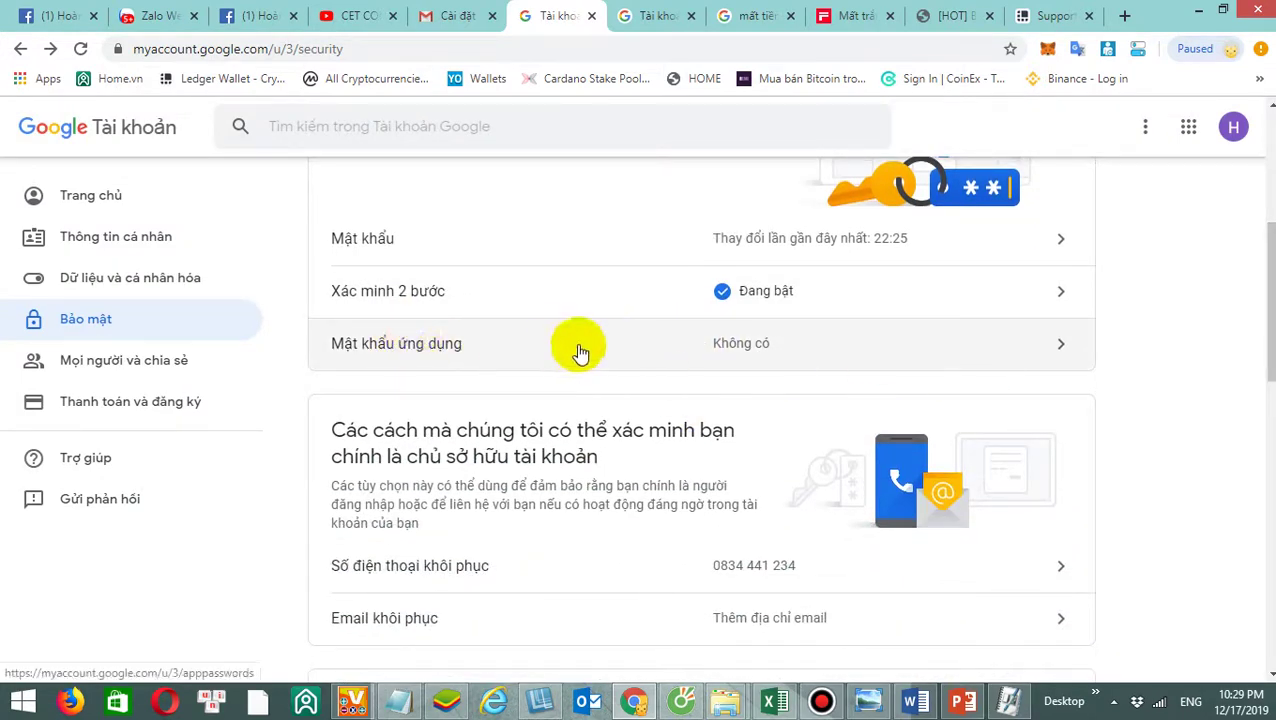
pyautogui.click(729, 349)
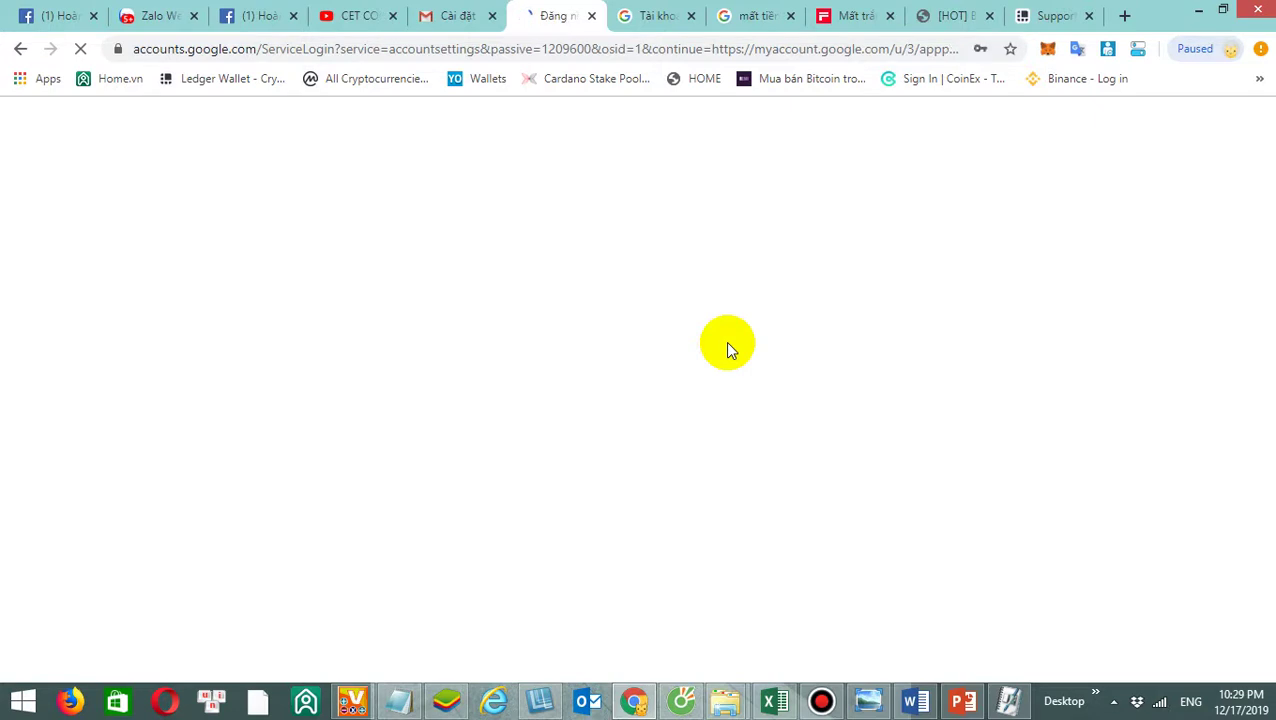
pyautogui.click(768, 470)
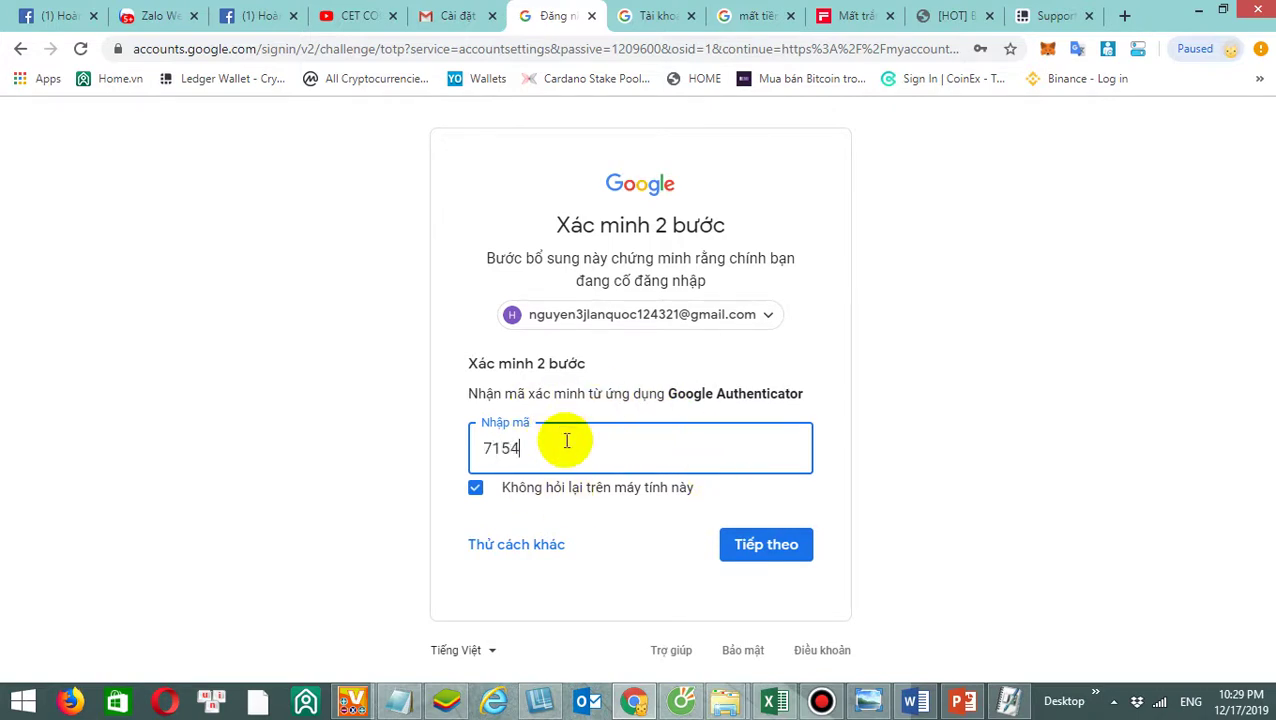
pyautogui.click(752, 542)
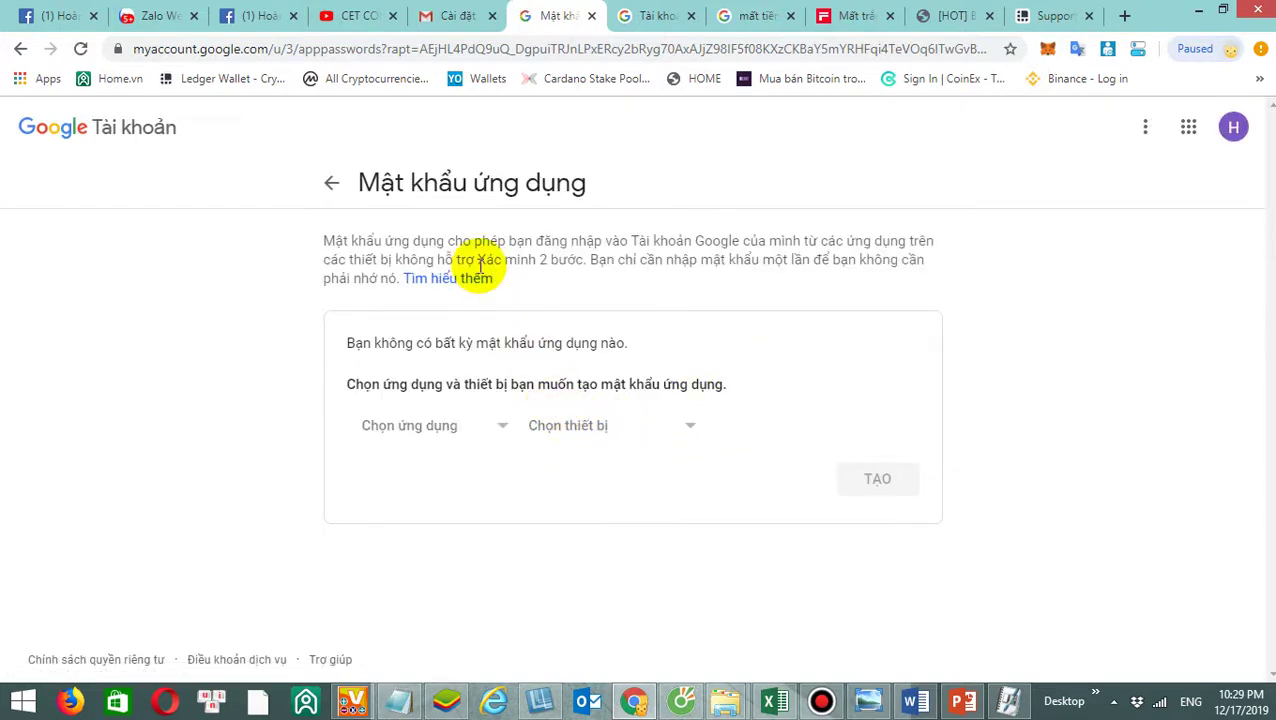
# Step: Pick iPhone as the device for a new app password and open the app list
pyautogui.click(577, 428)
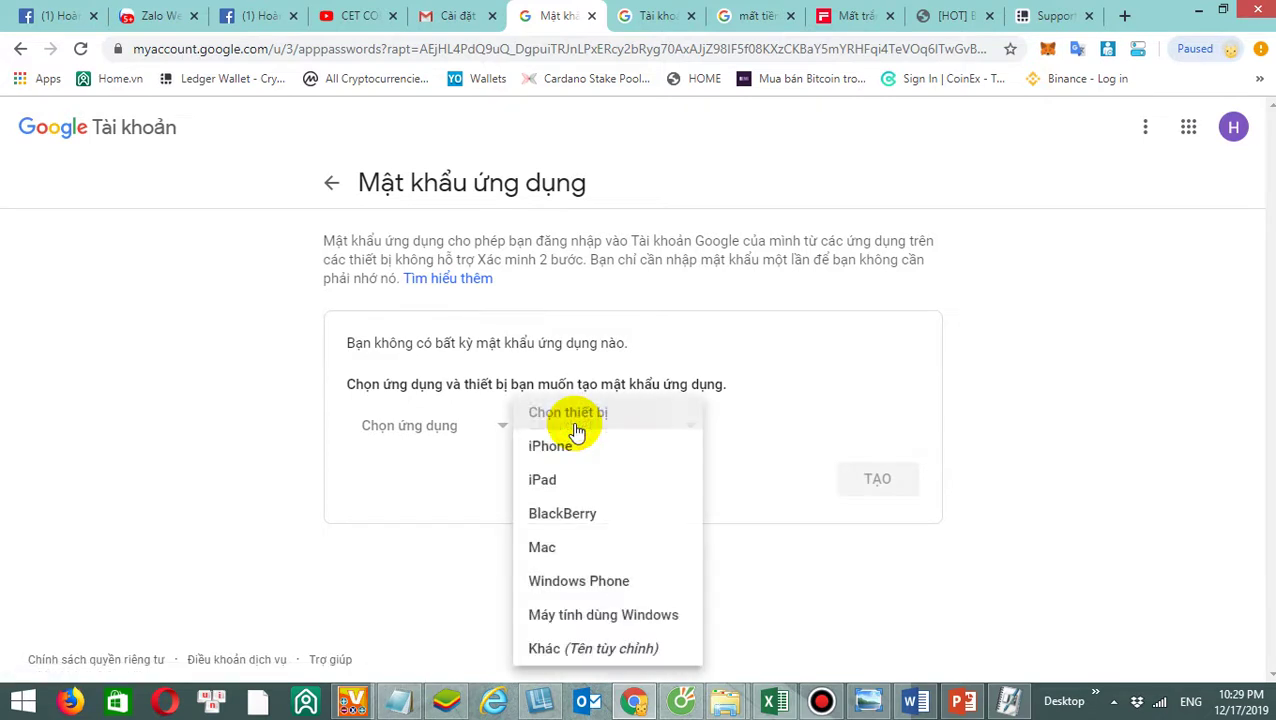
pyautogui.click(572, 448)
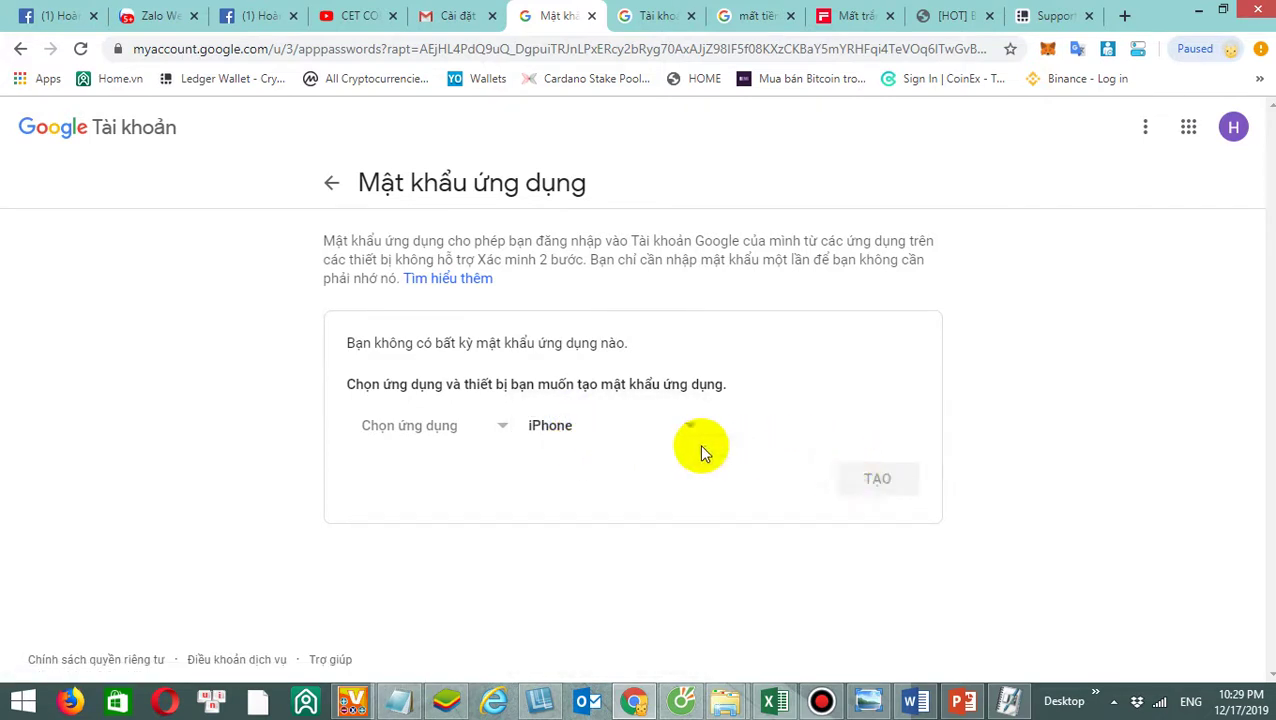
pyautogui.click(432, 428)
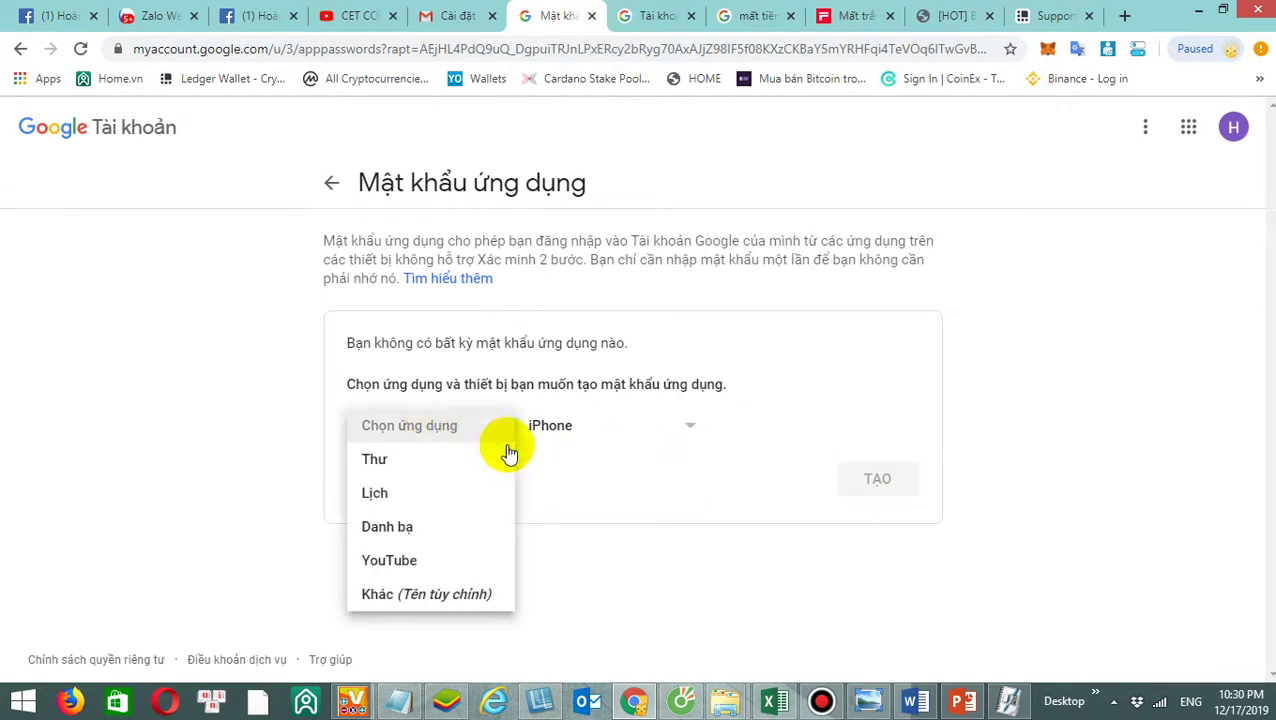
# Step: Leave app passwords and open the Recovery email setting from the Security page
pyautogui.click(332, 185)
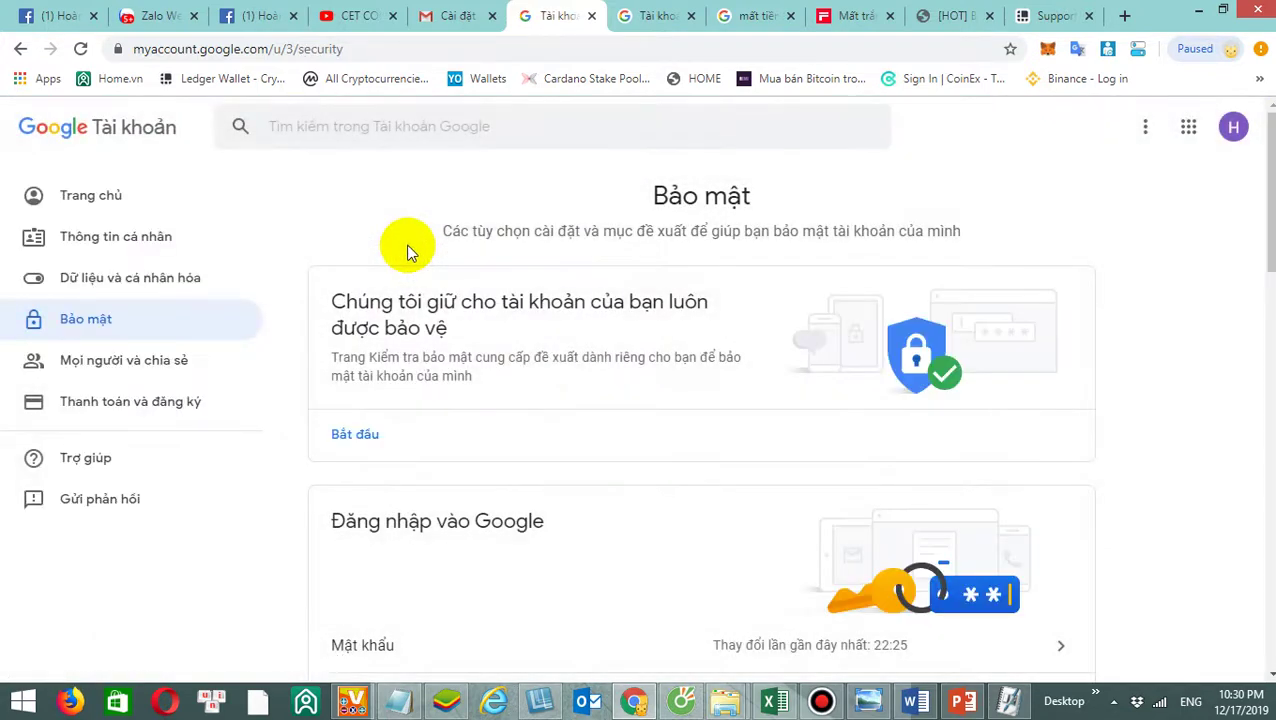
pyautogui.scroll(-5, 692, 427)
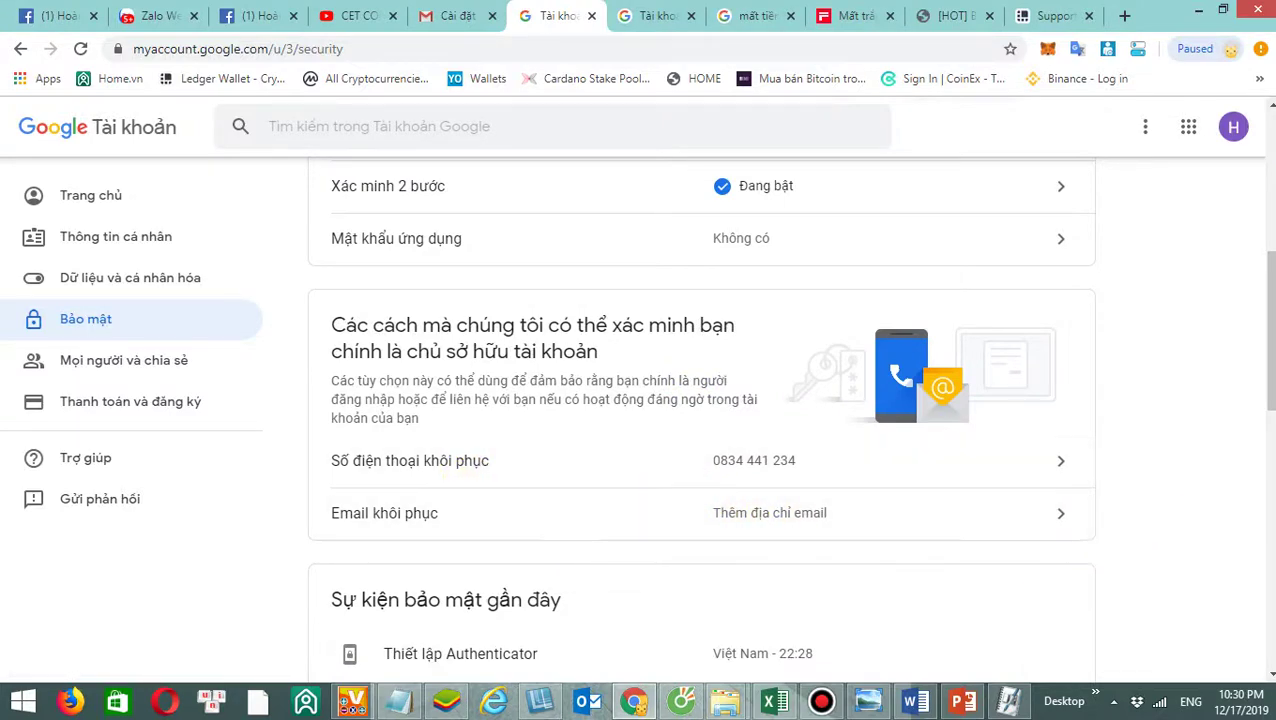
pyautogui.scroll(-2, 700, 414)
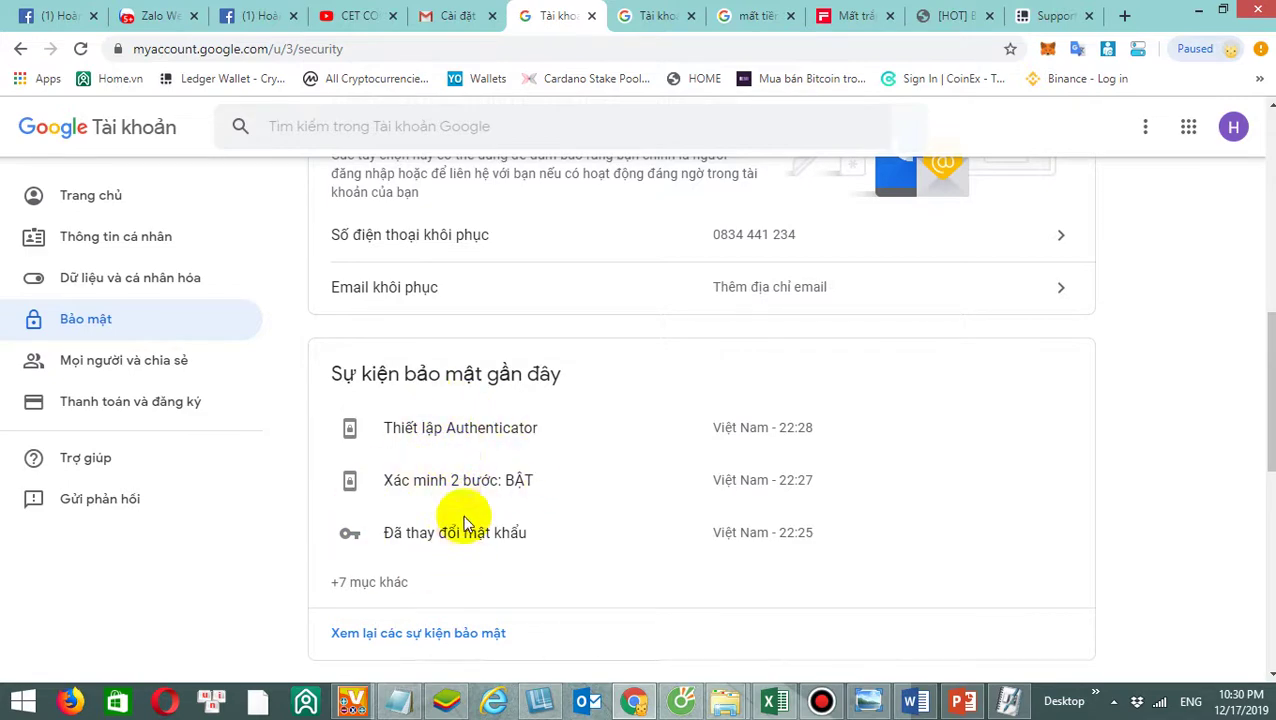
pyautogui.moveTo(1268, 411); pyautogui.dragTo(1268, 378)
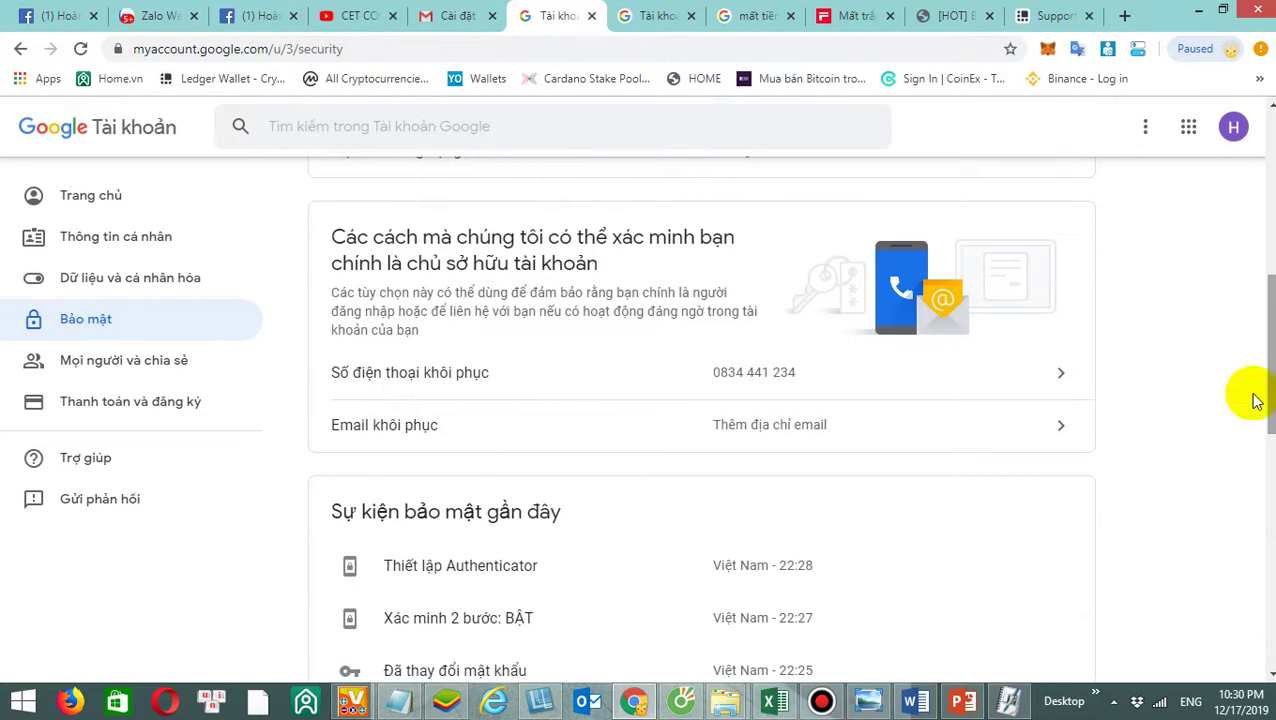
pyautogui.click(840, 427)
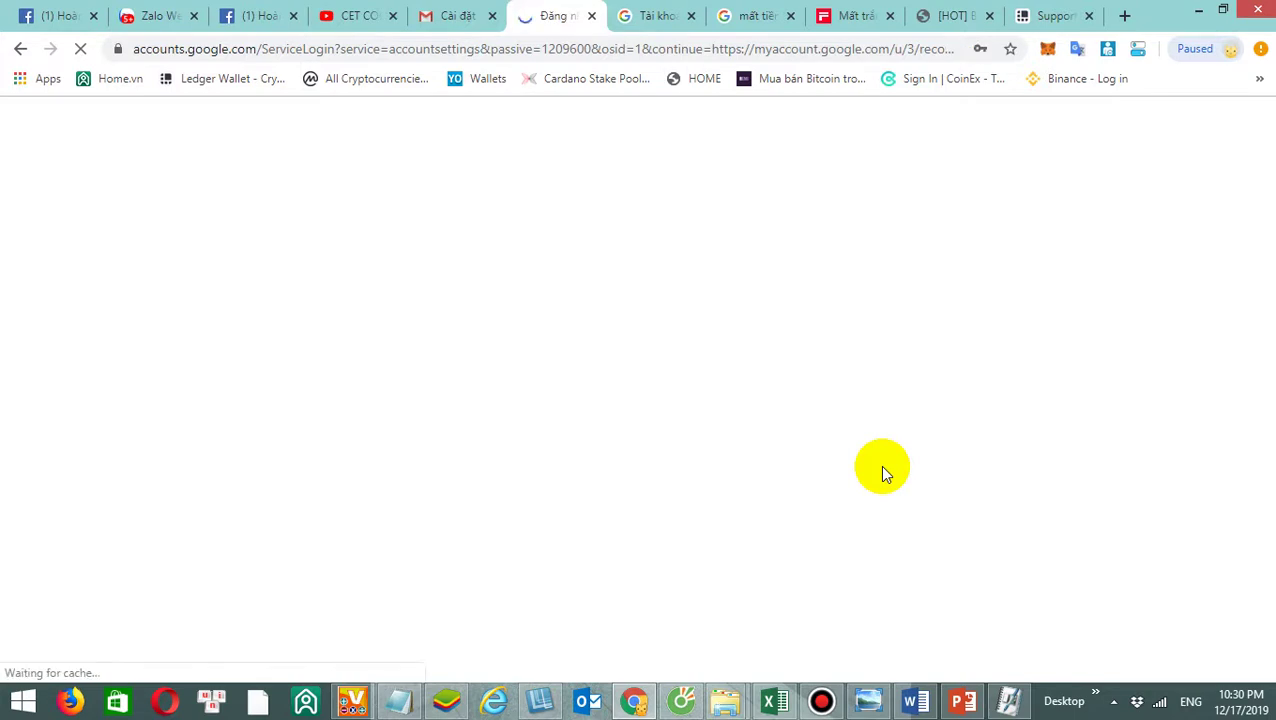
# Step: Re-verify with the saved password and save a recovery email address to the Google Account
pyautogui.click(777, 461)
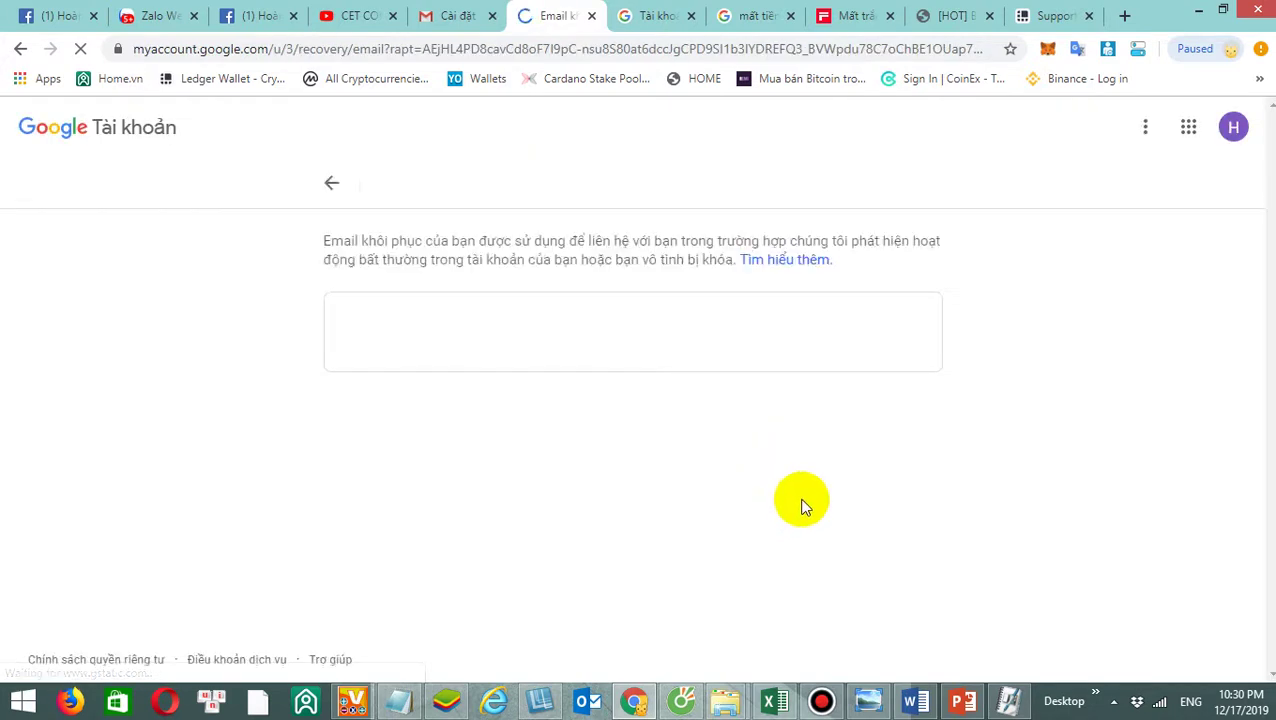
pyautogui.click(415, 333)
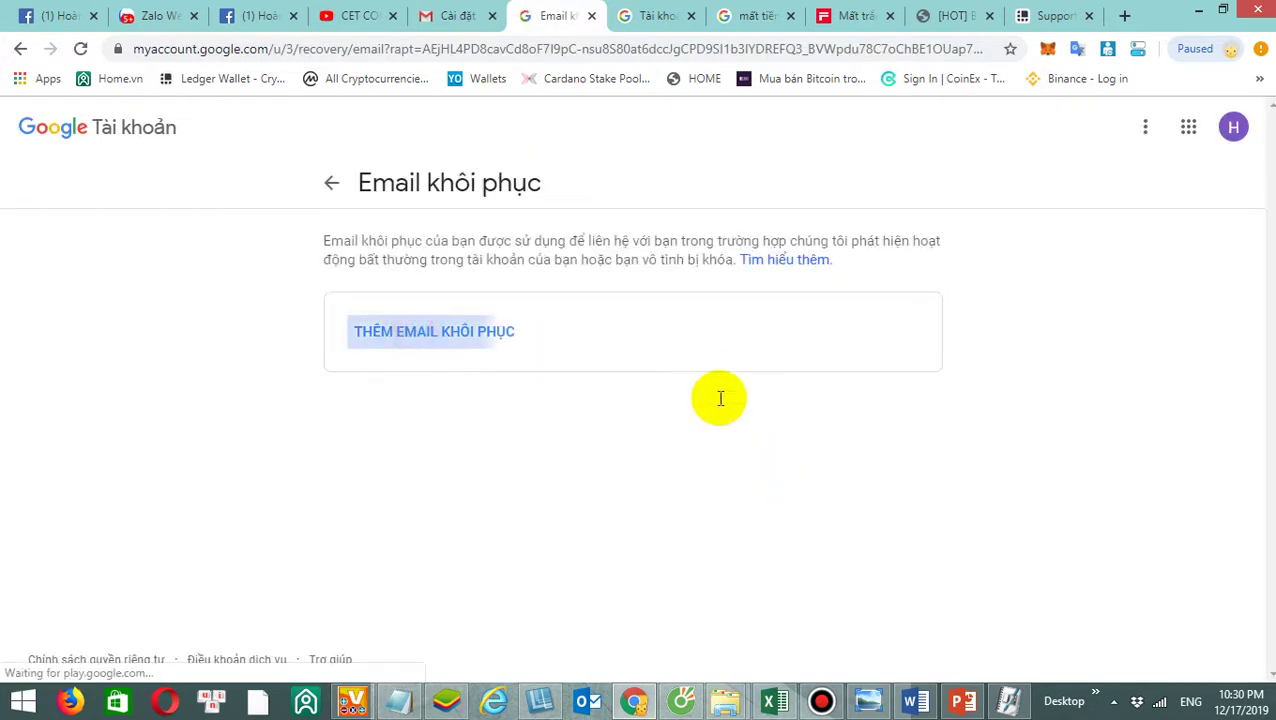
pyautogui.click(558, 375)
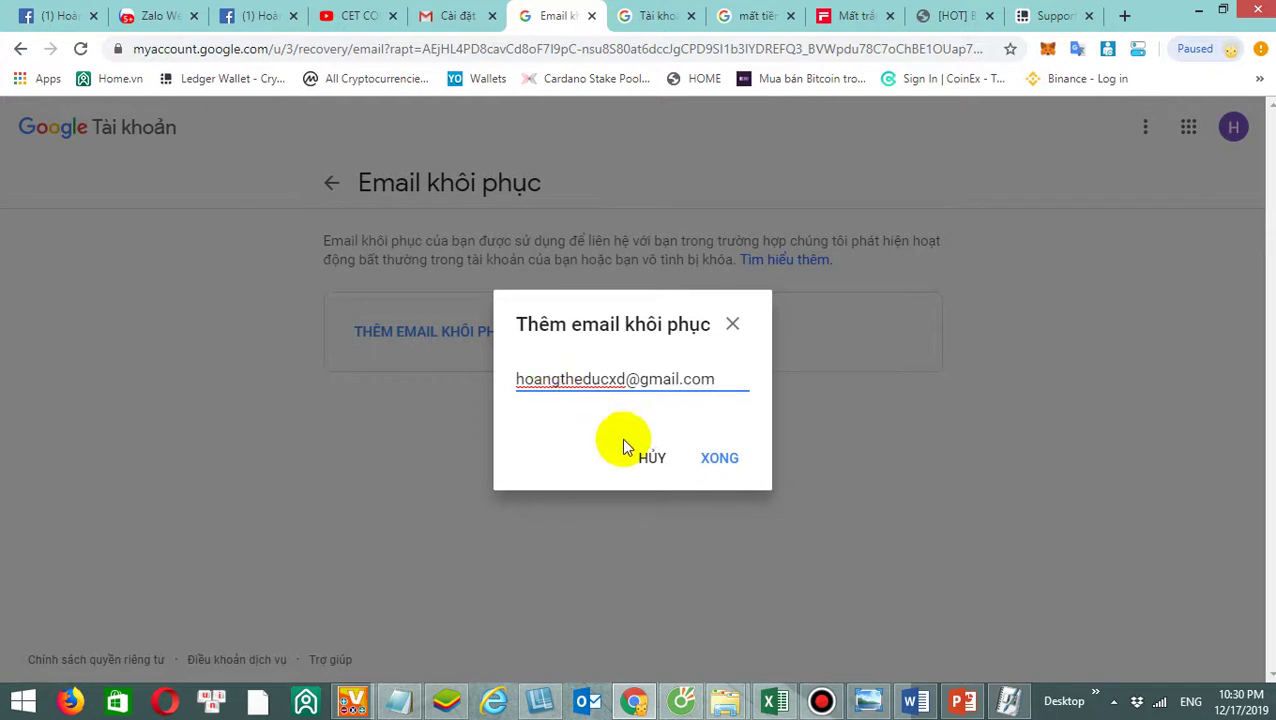
pyautogui.click(717, 452)
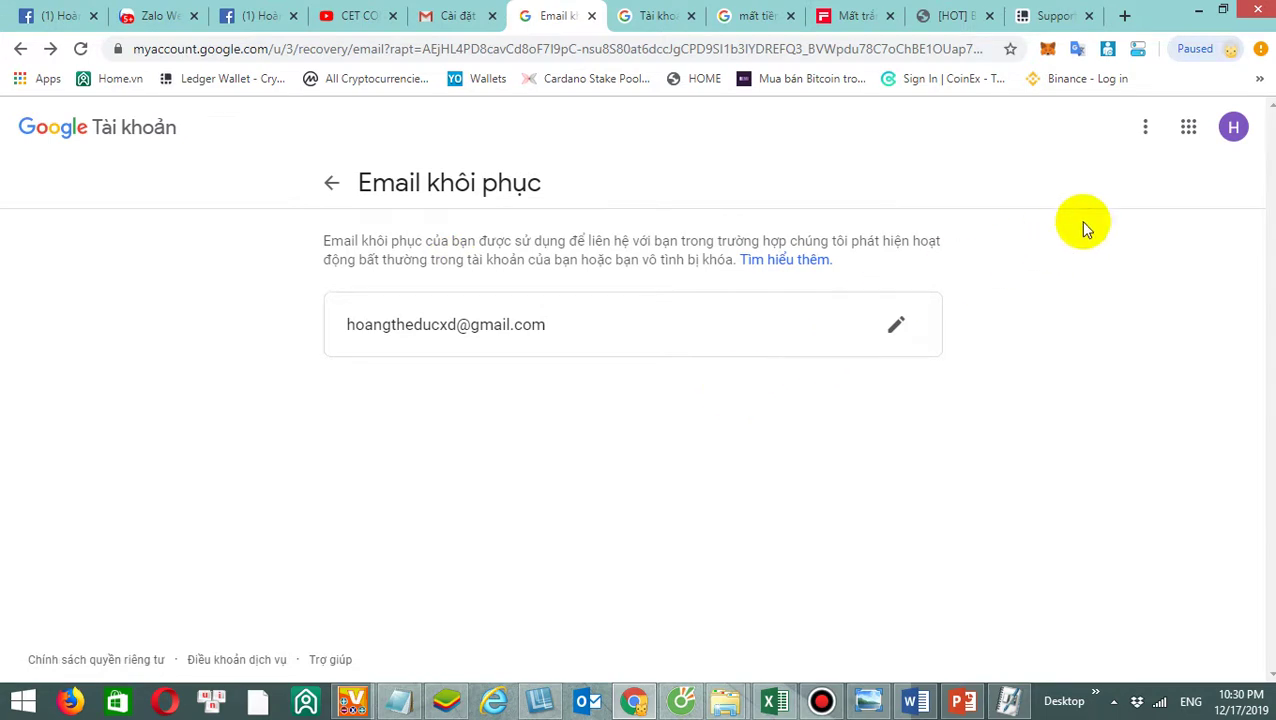
pyautogui.click(1230, 136)
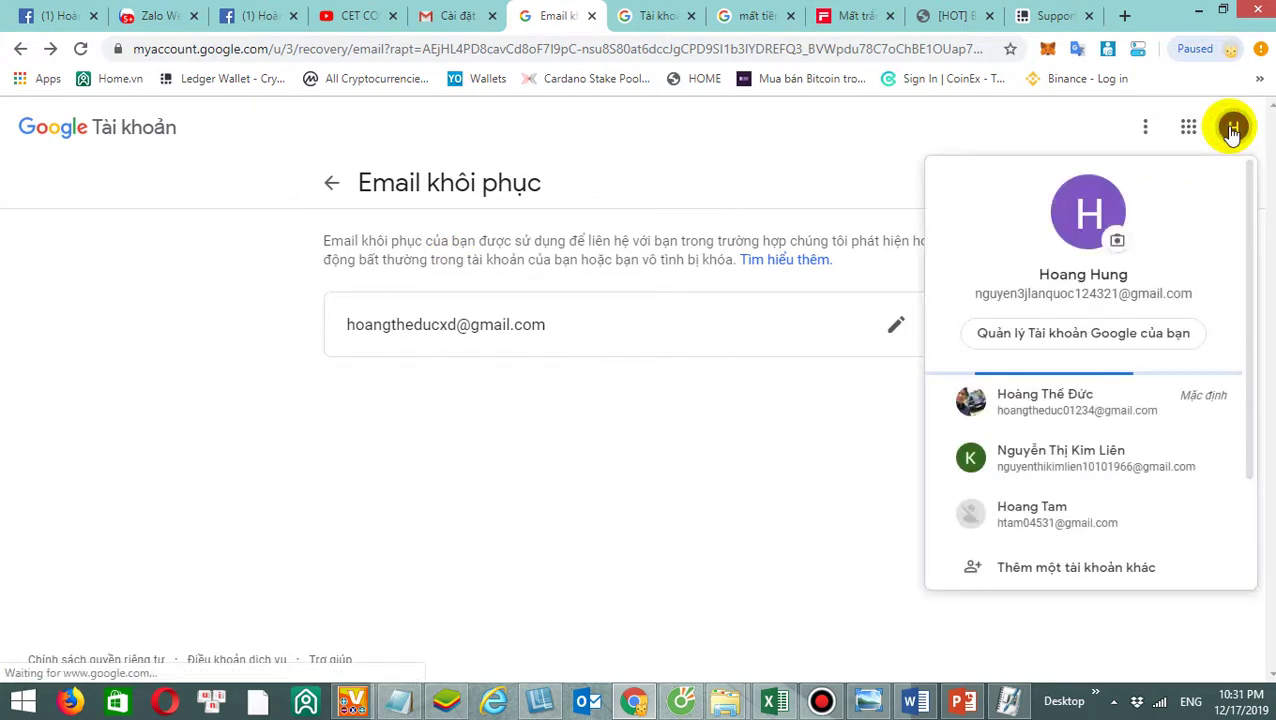
pyautogui.click(381, 443)
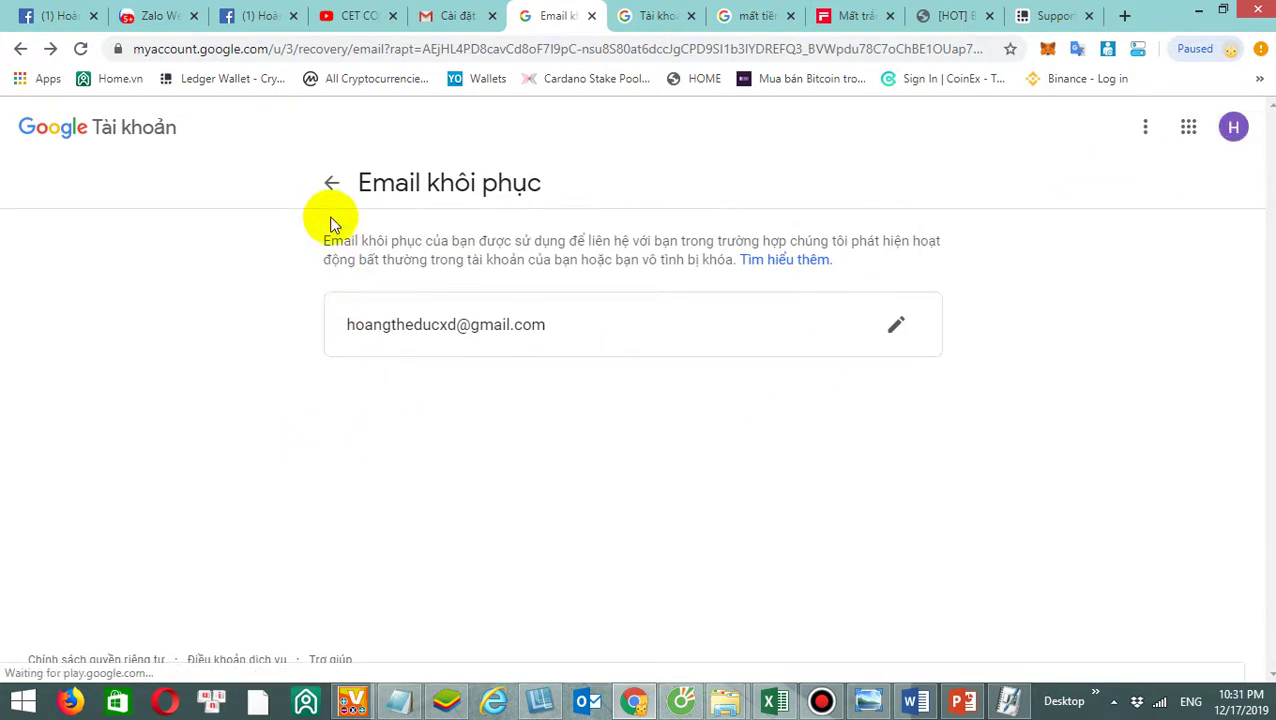
# Step: Back on the Security page, review the sign-in, recovery and recent security events sections
pyautogui.click(330, 188)
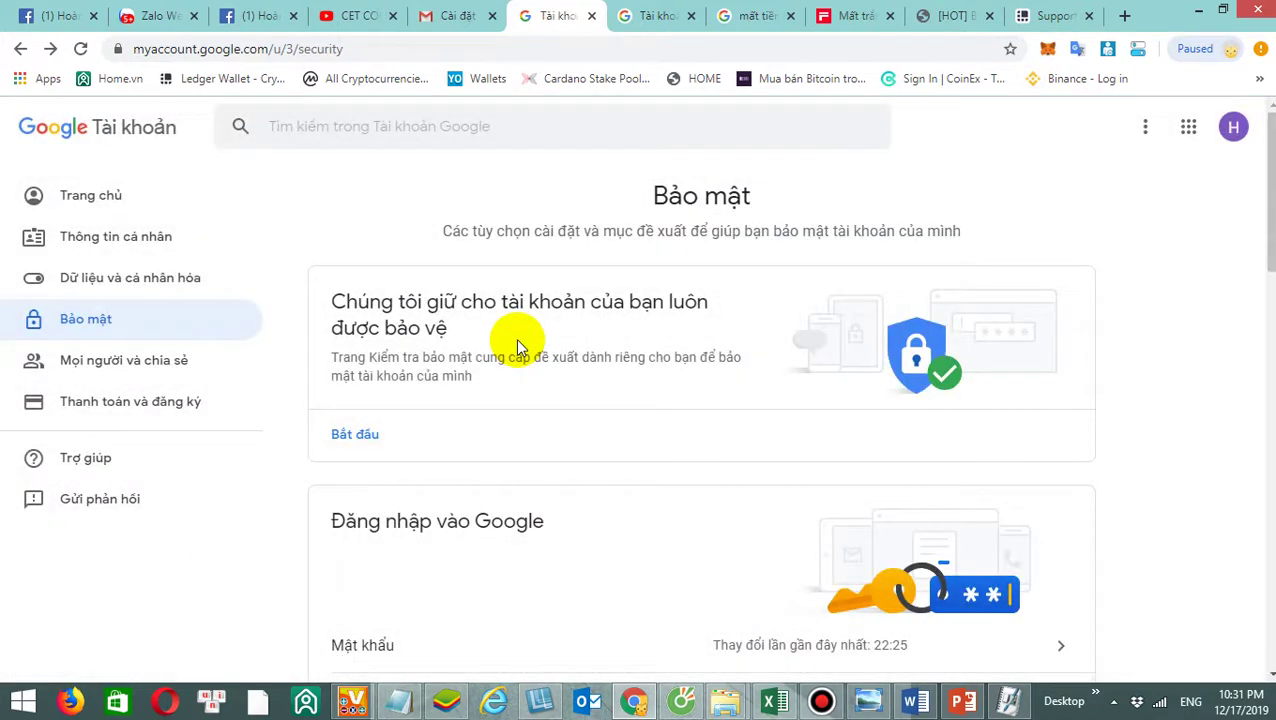
pyautogui.scroll(-5, 663, 388)
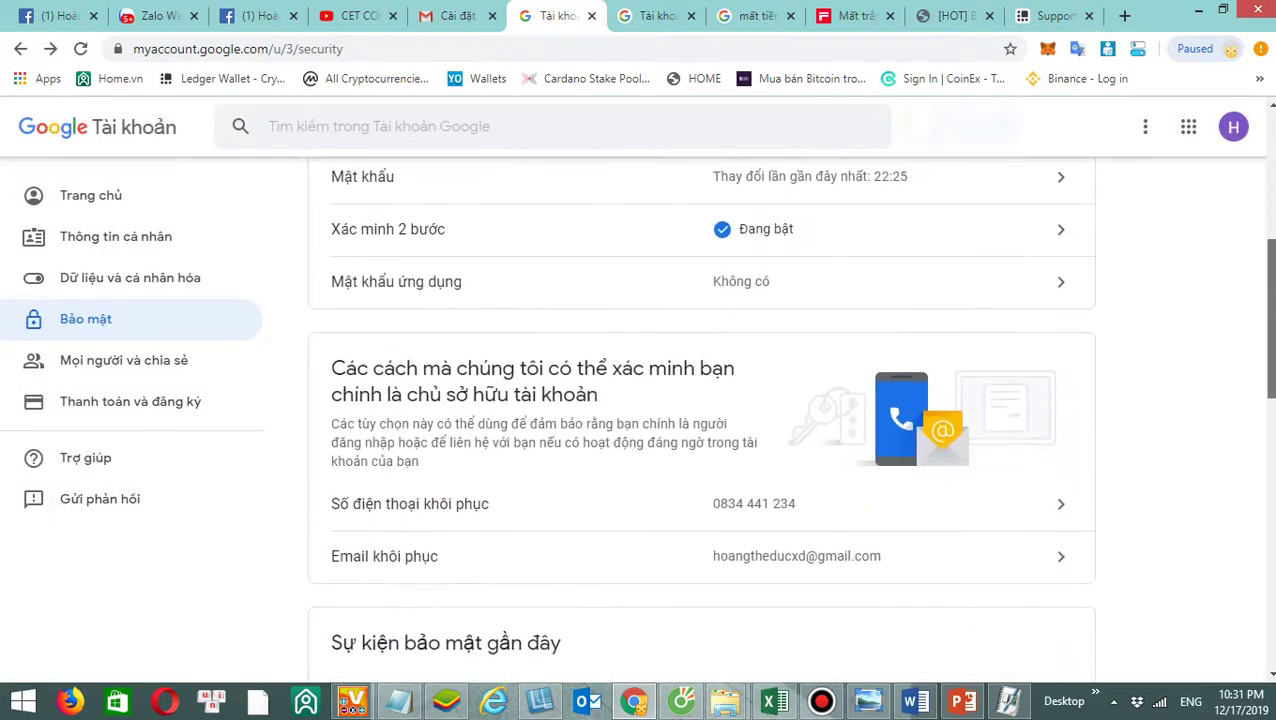
pyautogui.scroll(1, 663, 388)
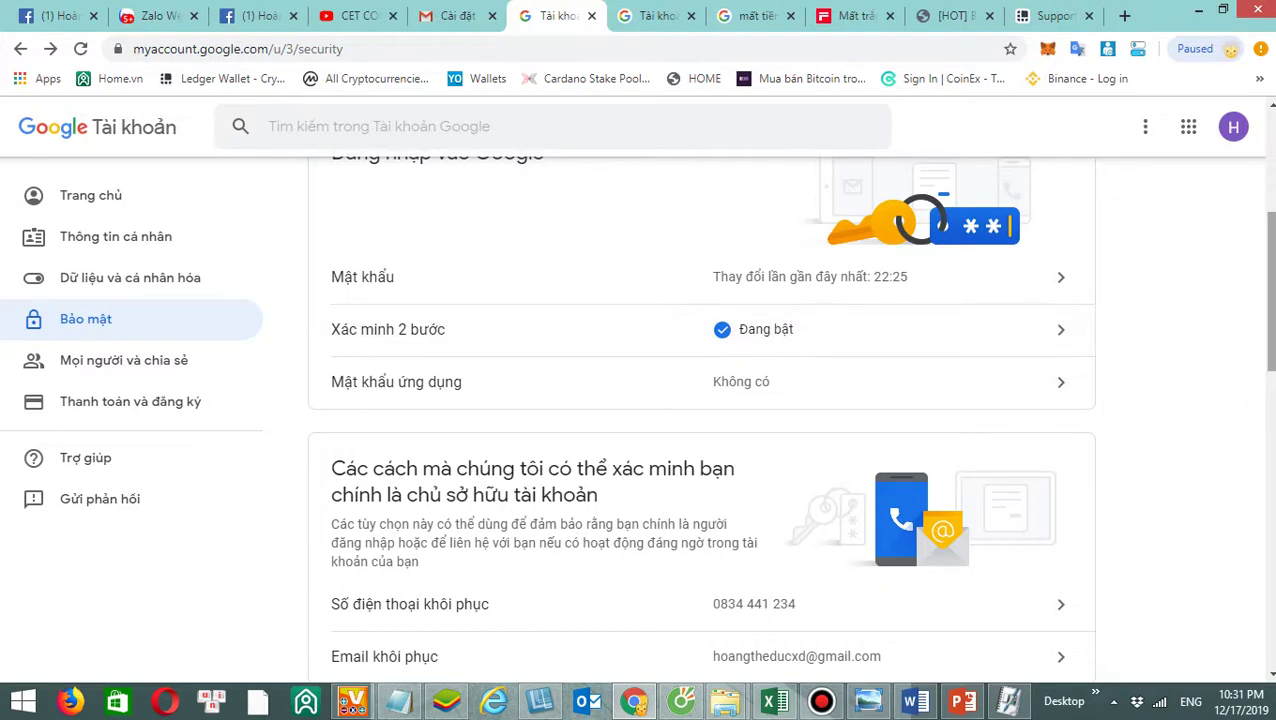
pyautogui.scroll(-4, 1262, 340)
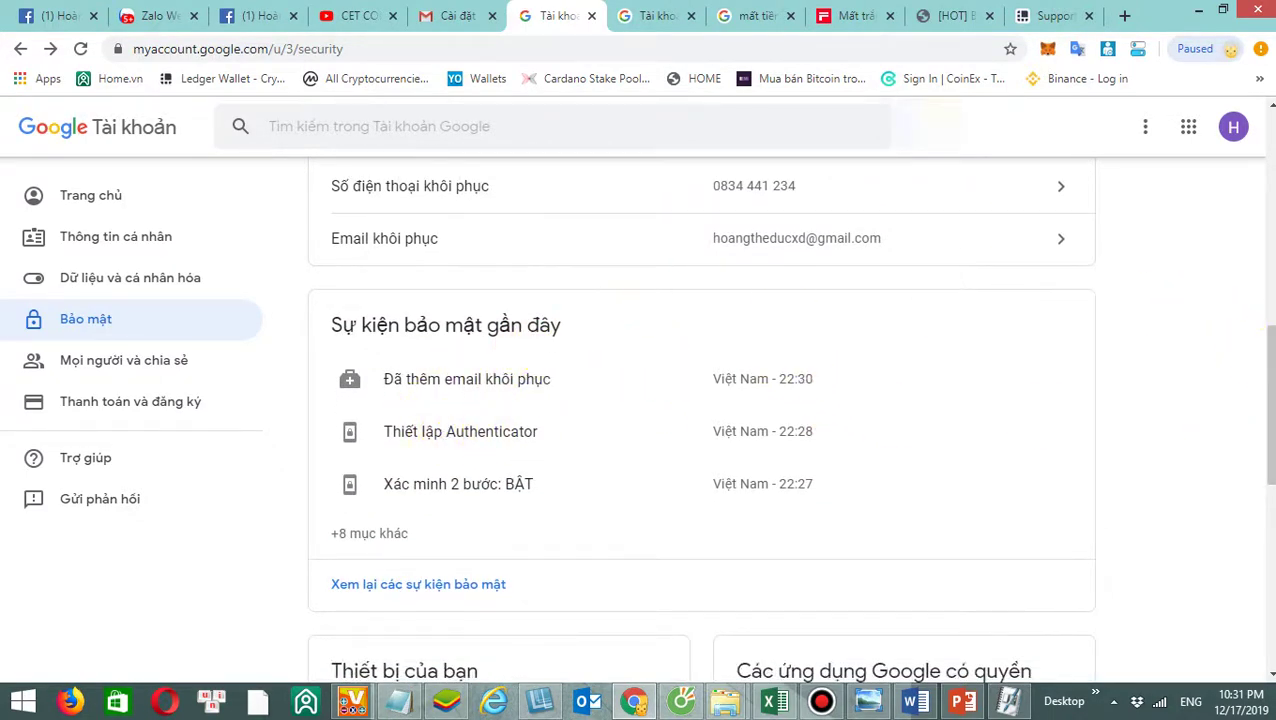
pyautogui.scroll(-7, 700, 420)
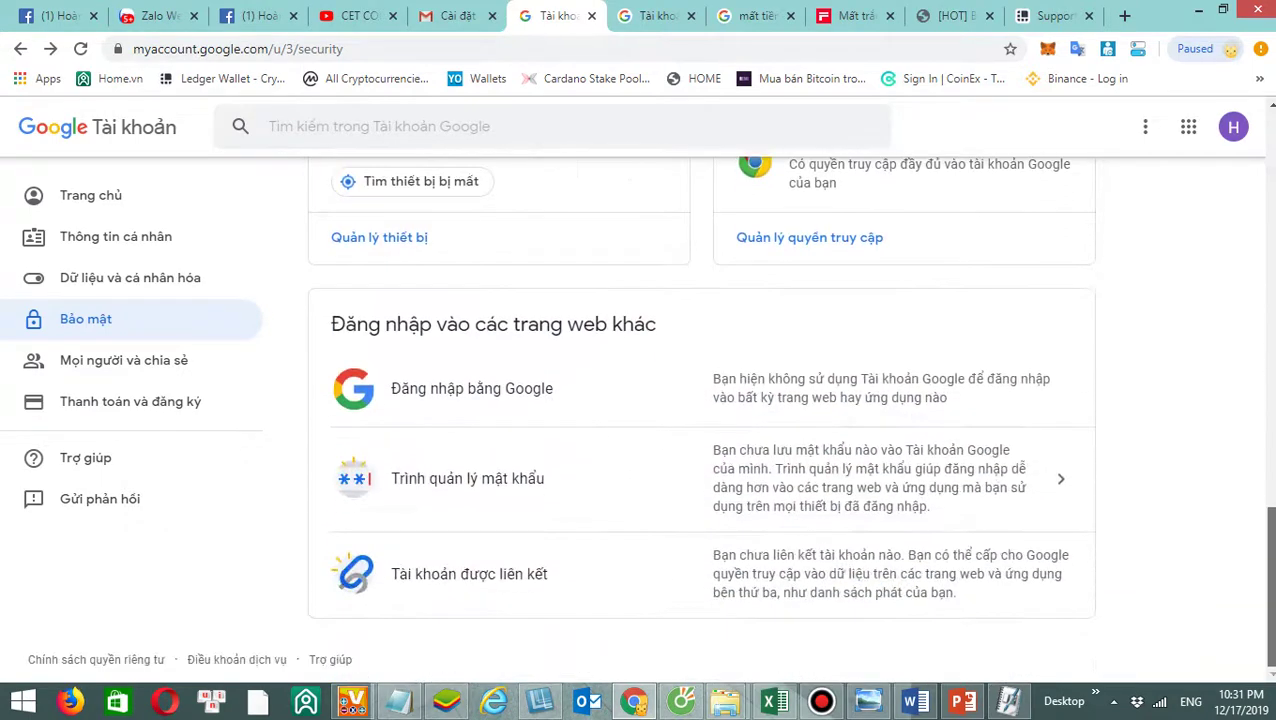
pyautogui.scroll(12, 700, 420)
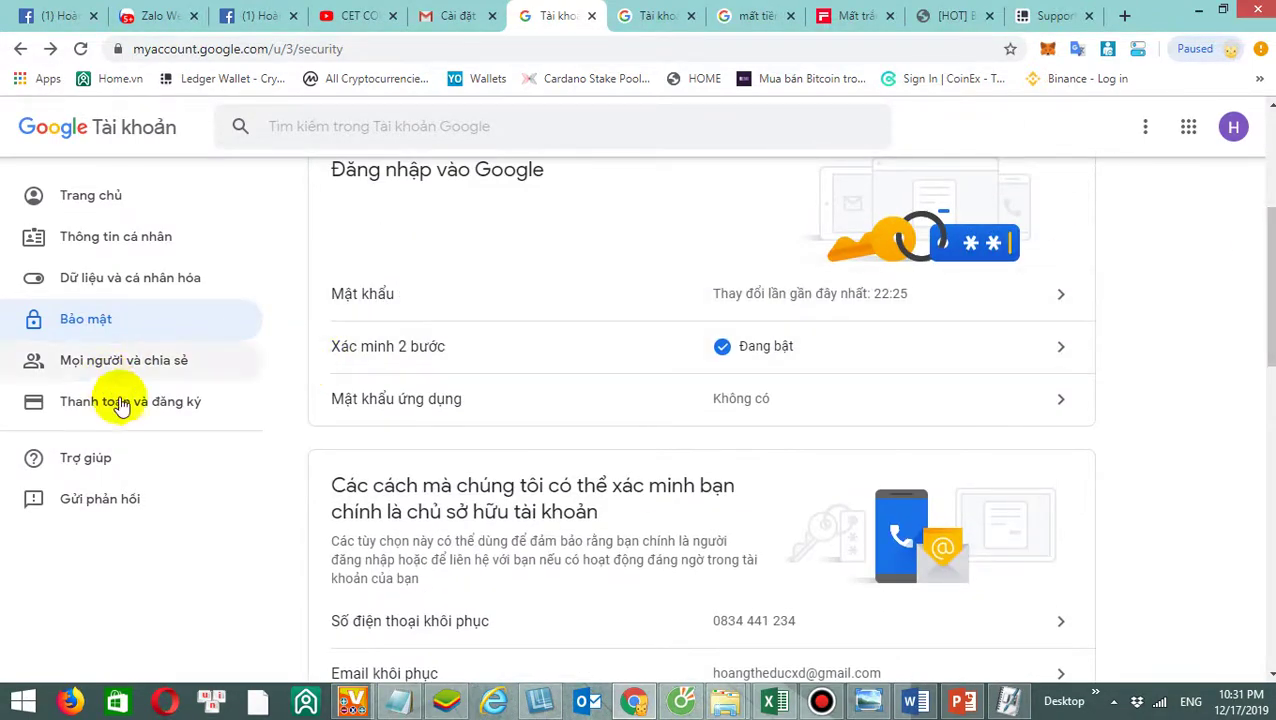
pyautogui.scroll(1, 601, 346)
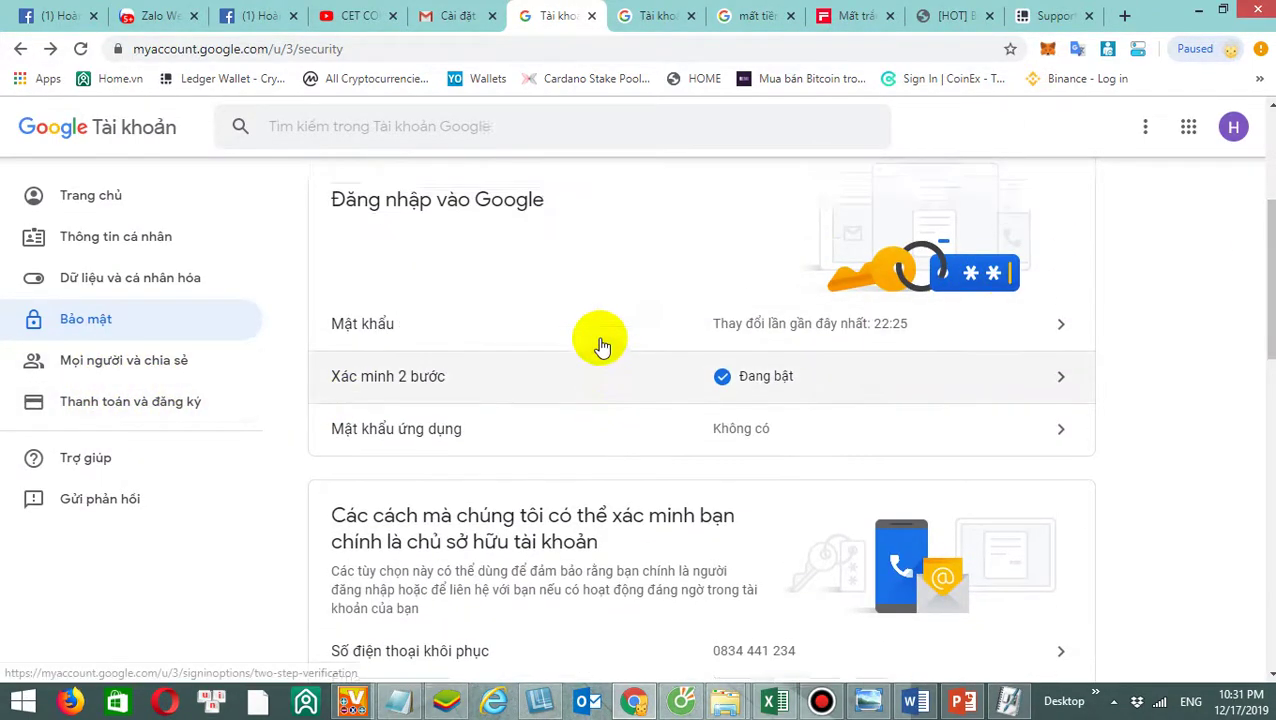
pyautogui.scroll(3, 601, 346)
pyautogui.click(1232, 126)
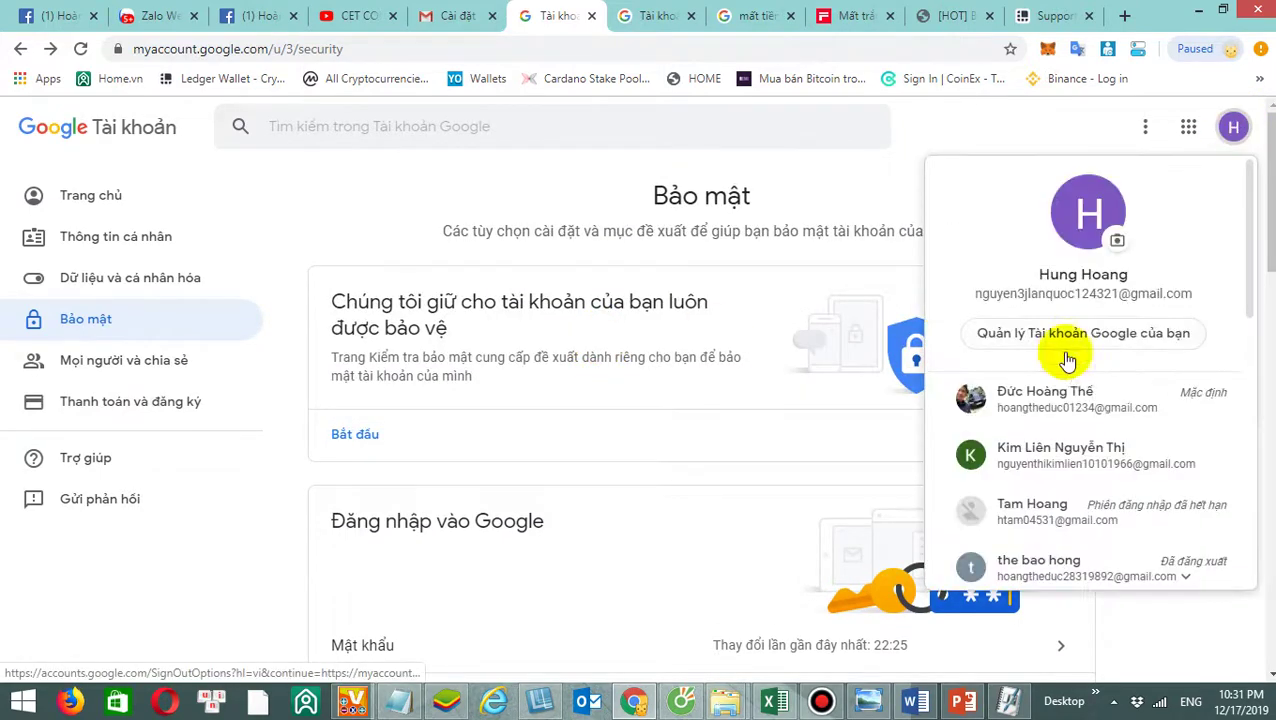
# Step: Open this account's Gmail from the Google apps grid
pyautogui.click(1185, 128)
pyautogui.click(1185, 128)
pyautogui.click(1108, 318)
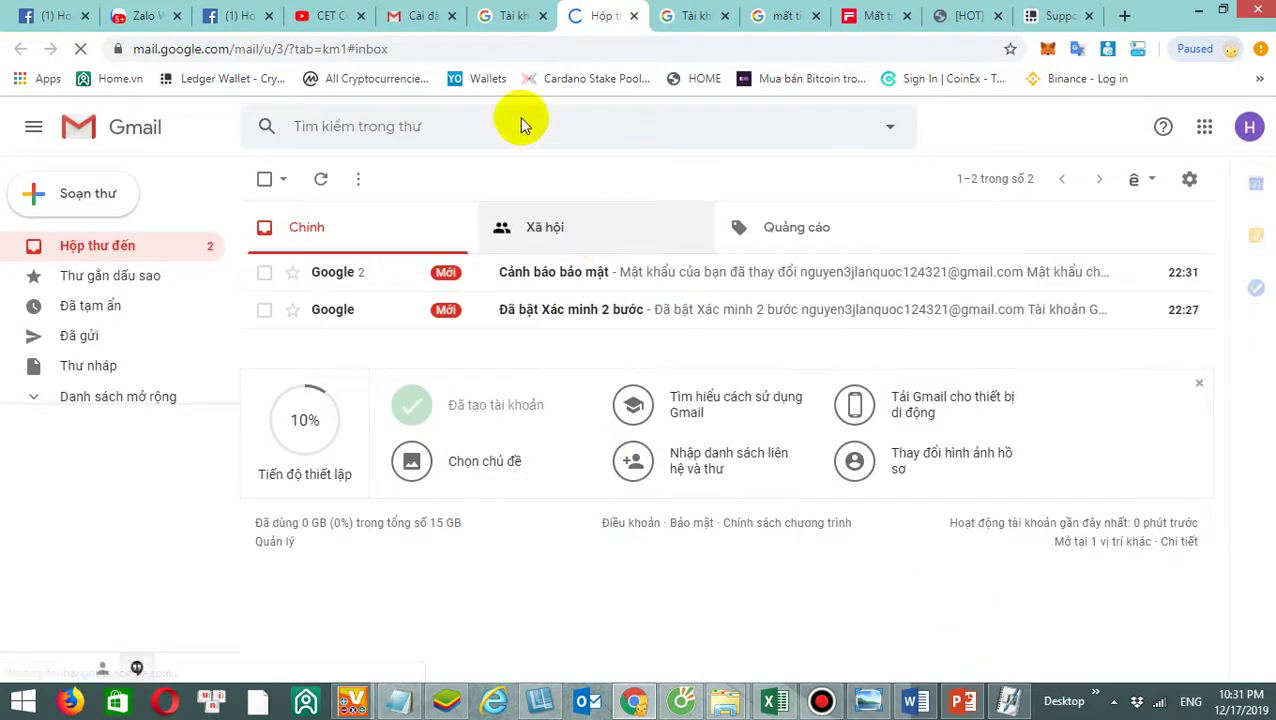
# Step: Read the 2-Step Verification email, then move both Google security emails to Trash
pyautogui.click(264, 272)
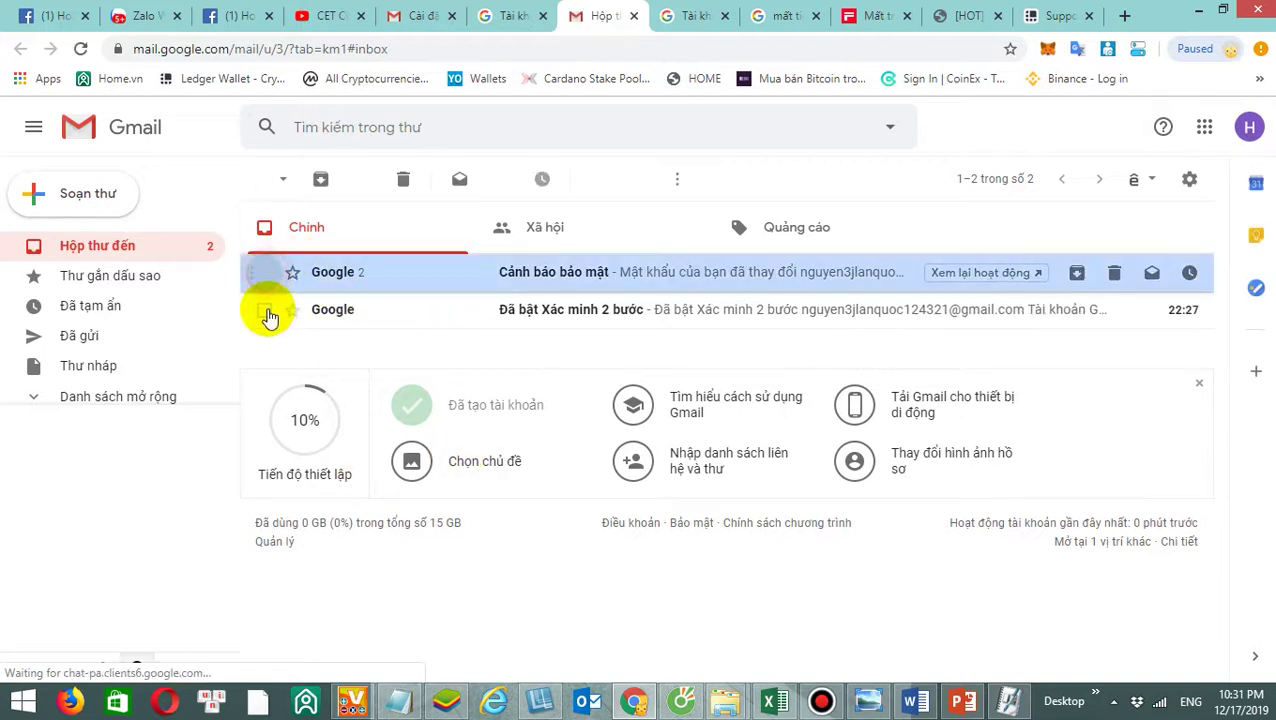
pyautogui.click(264, 309)
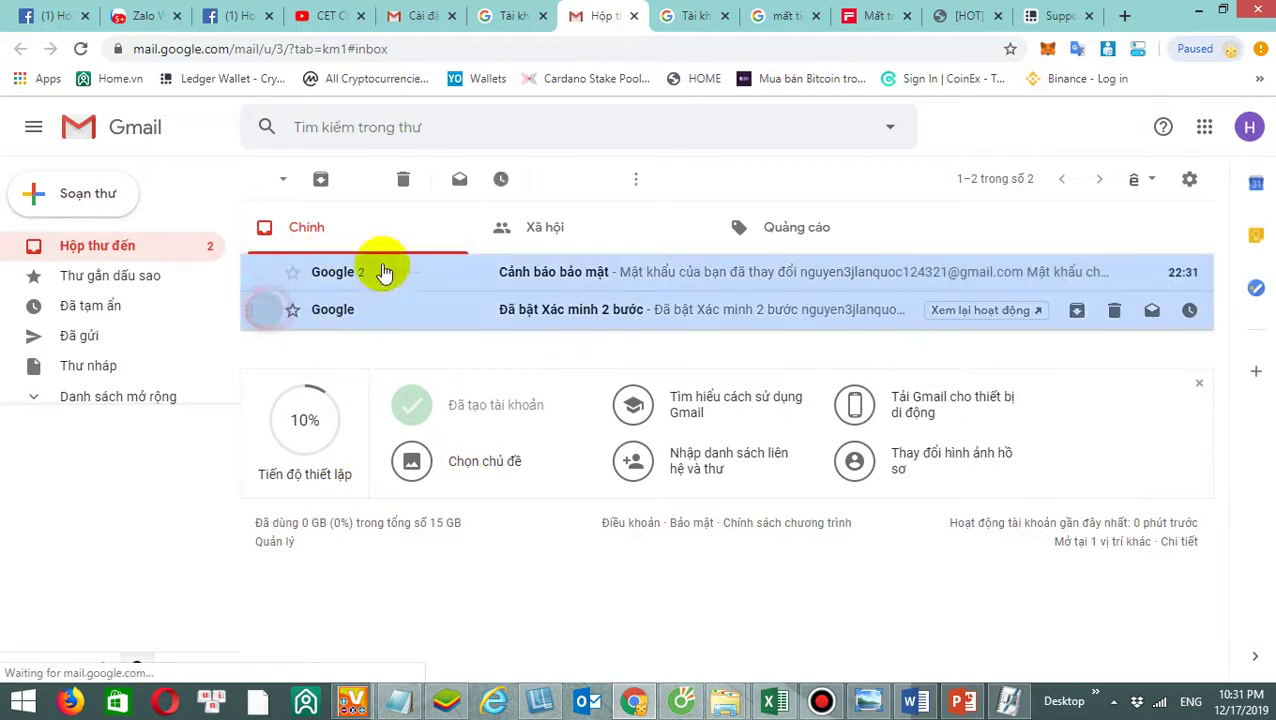
pyautogui.click(343, 311)
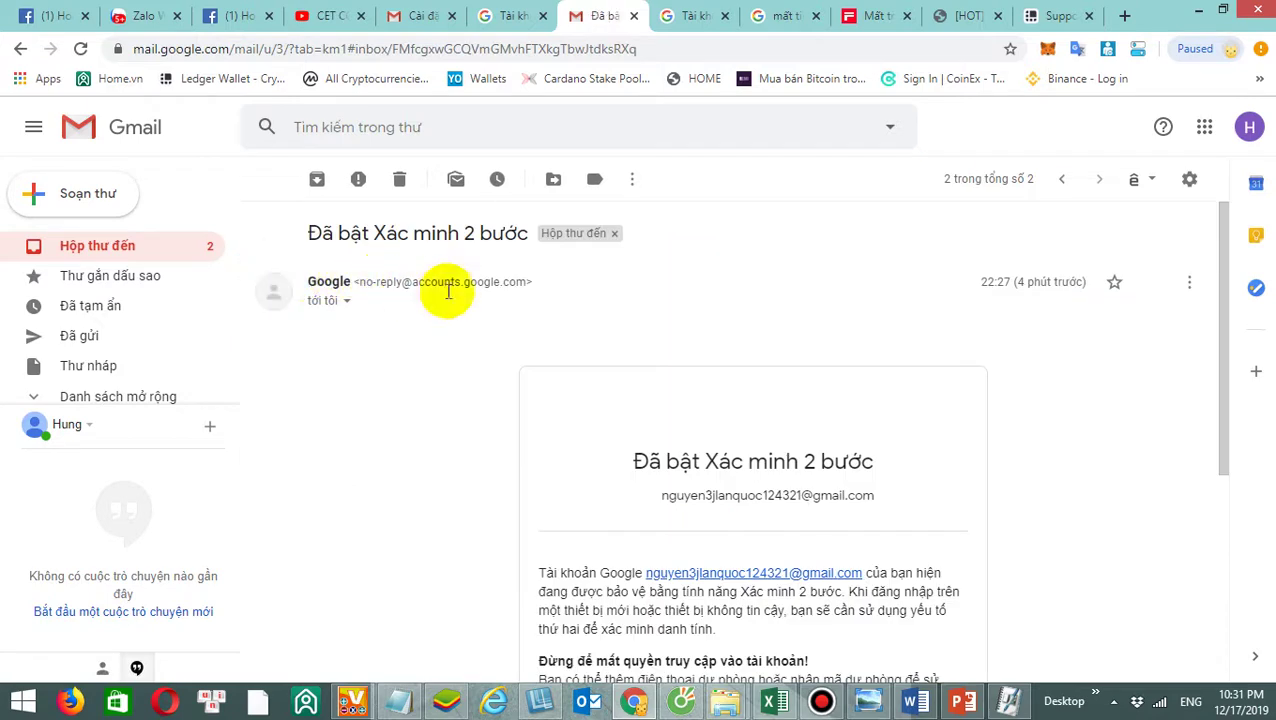
pyautogui.scroll(-4, 687, 565)
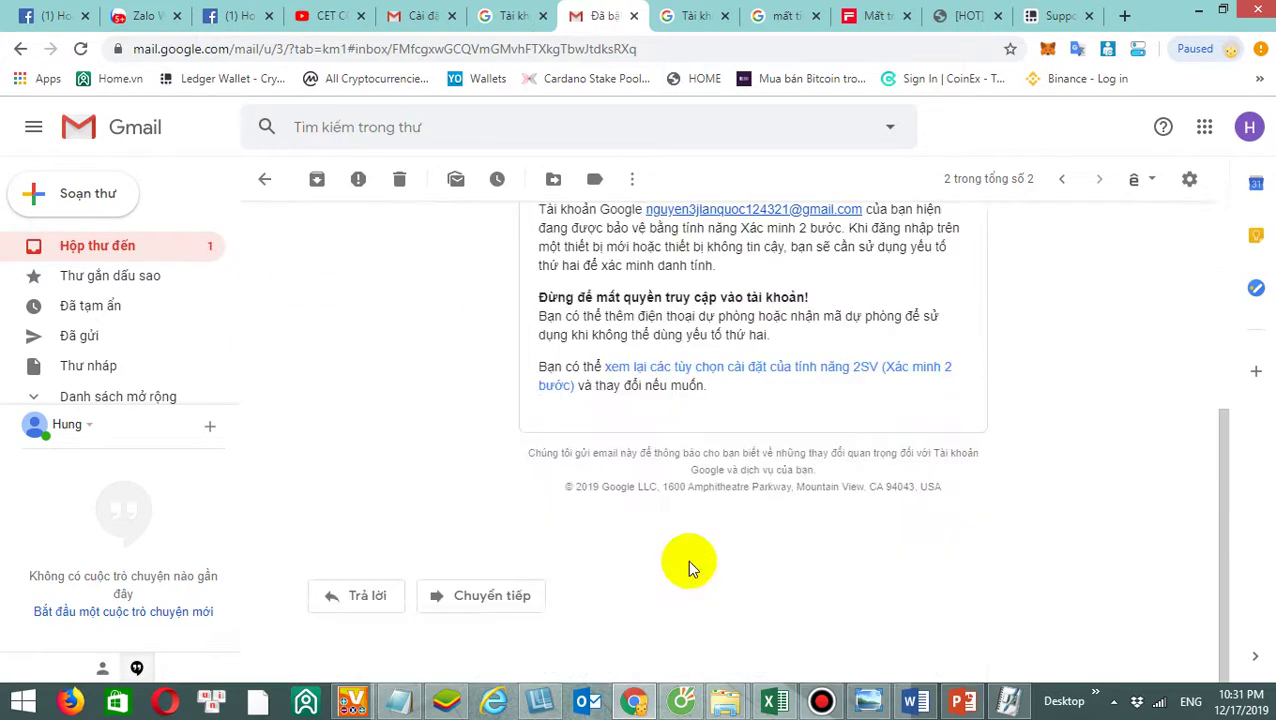
pyautogui.scroll(4, 687, 562)
pyautogui.scroll(-4, 687, 562)
pyautogui.click(264, 178)
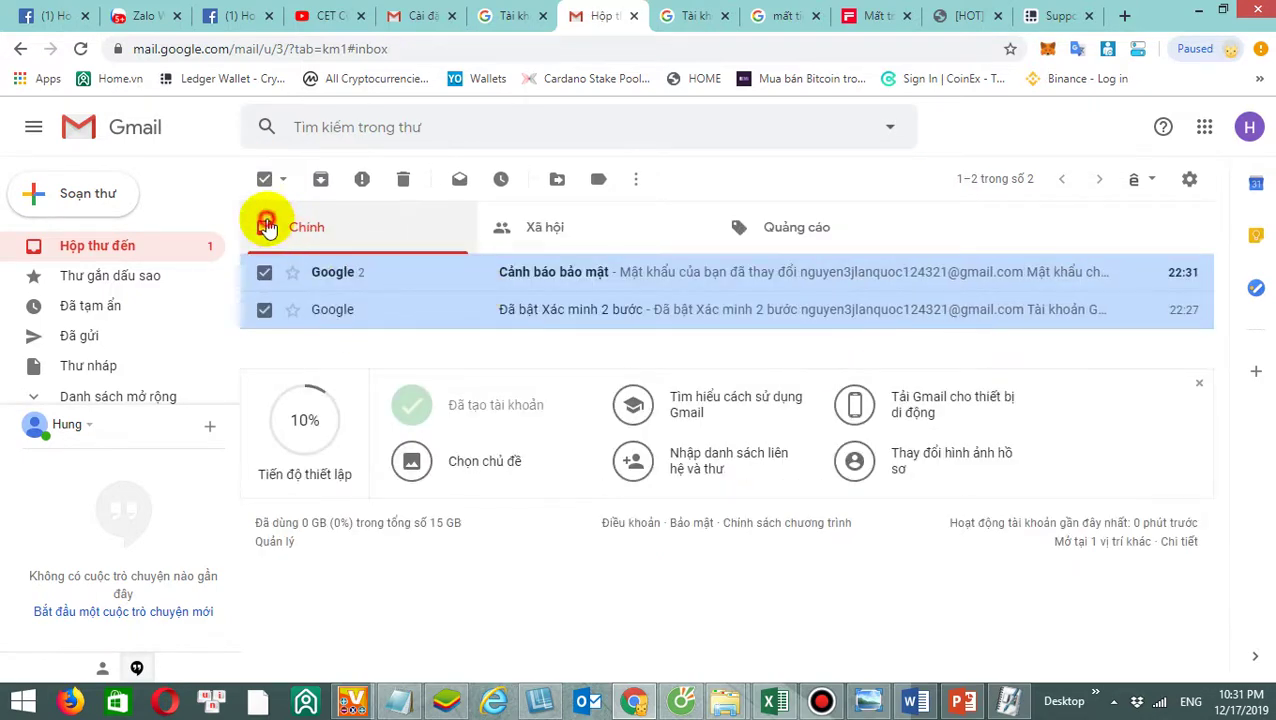
pyautogui.click(403, 178)
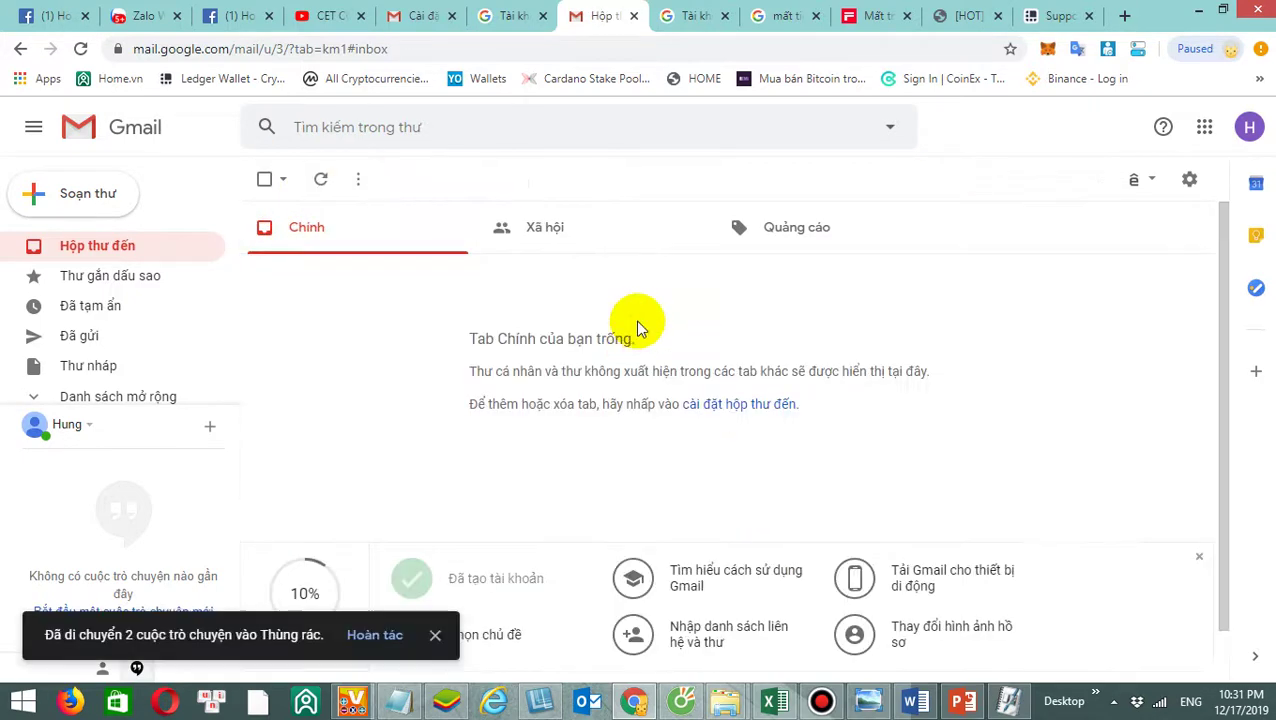
pyautogui.click(435, 634)
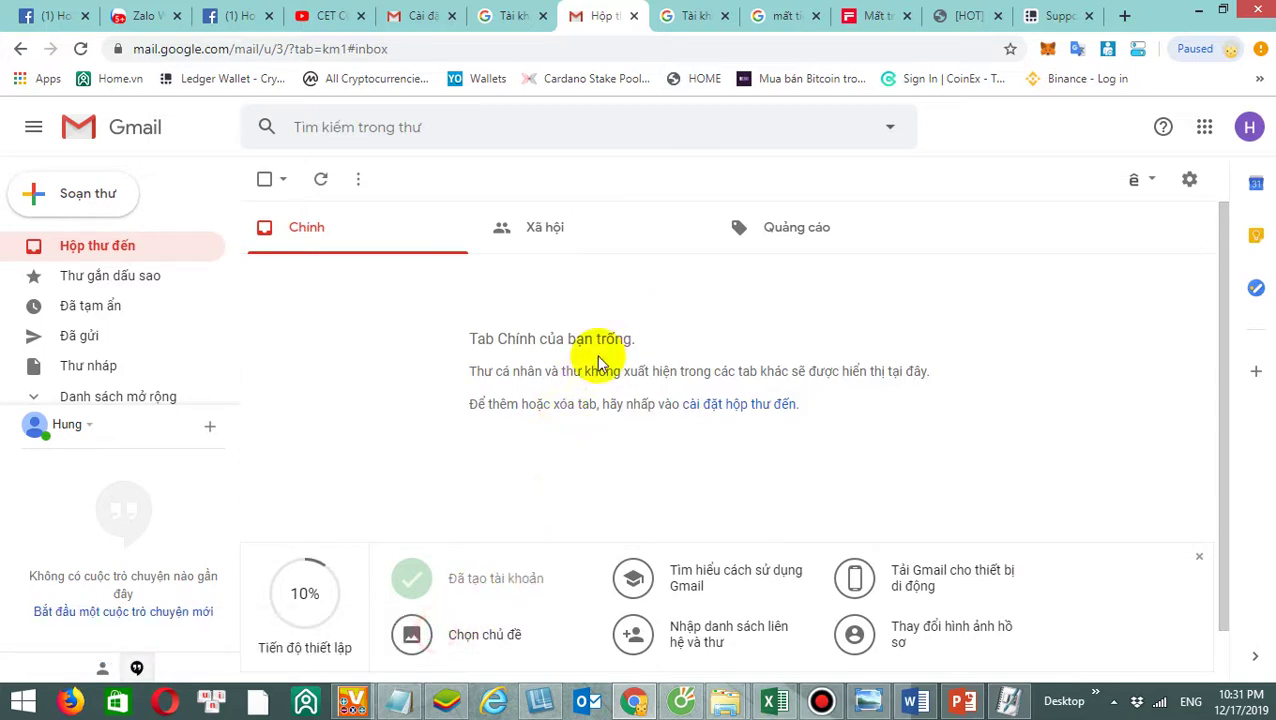
# Step: Open a new blank Chrome tab beside the empty Gmail inbox
pyautogui.click(1248, 128)
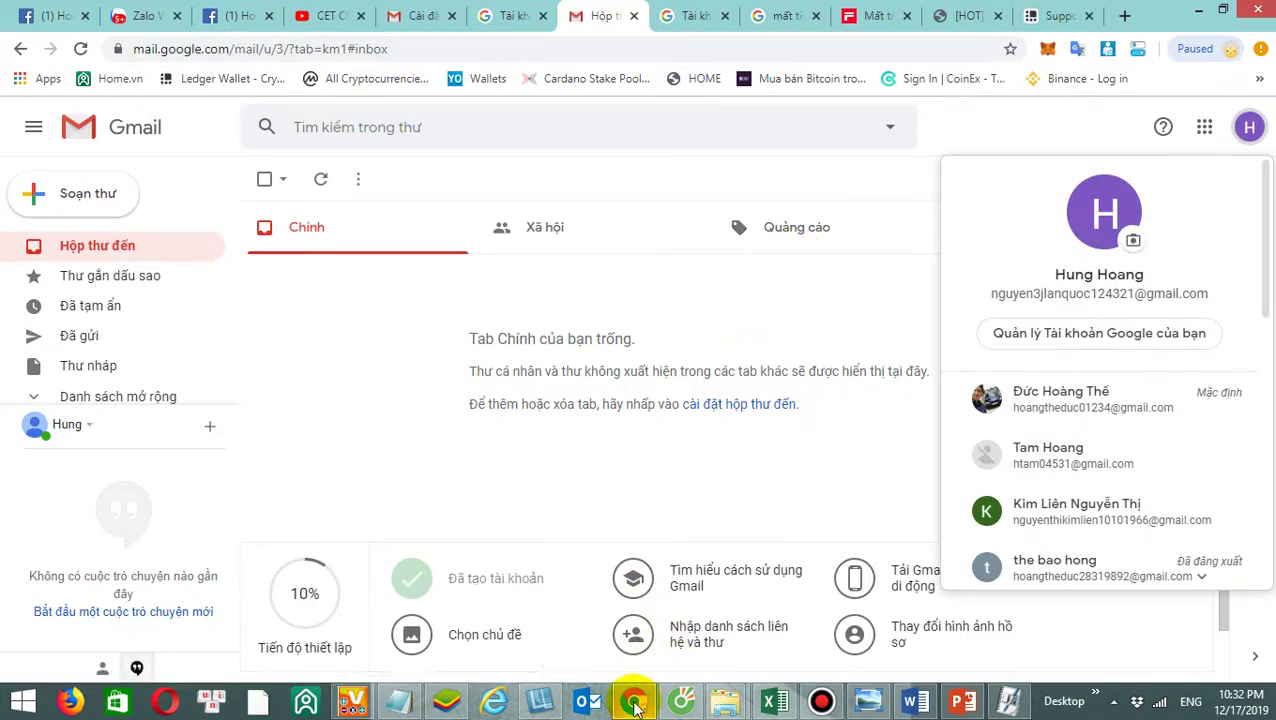
pyautogui.moveTo(636, 705)
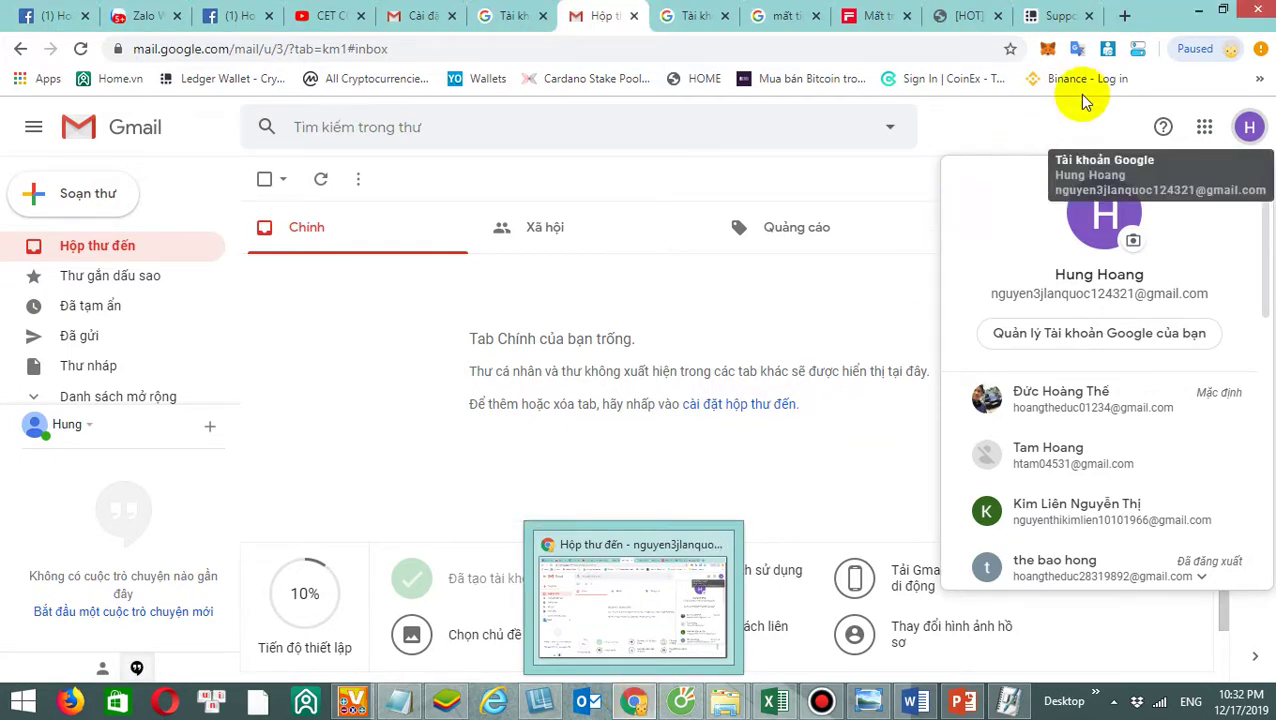
pyautogui.click(1125, 17)
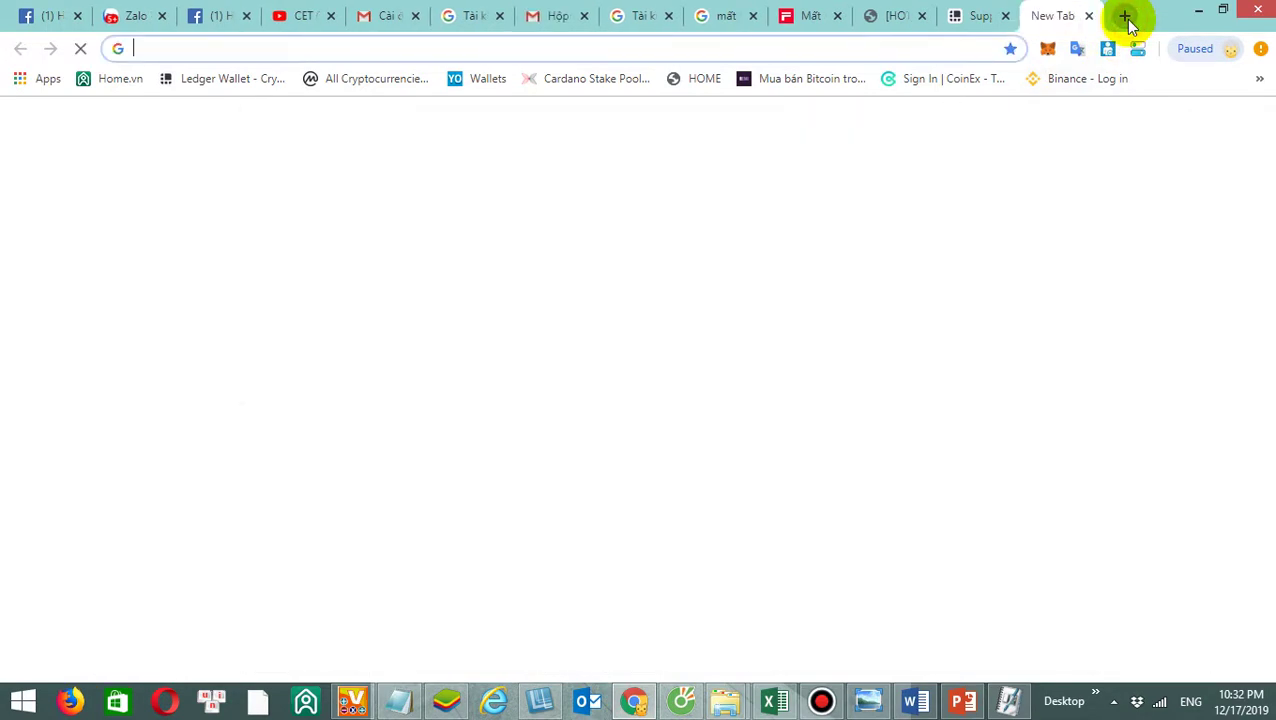
# Step: Load Binance's BNB/BTC trading page and save it as a bookmarks-bar bookmark
pyautogui.write('bi')
pyautogui.press('Return')
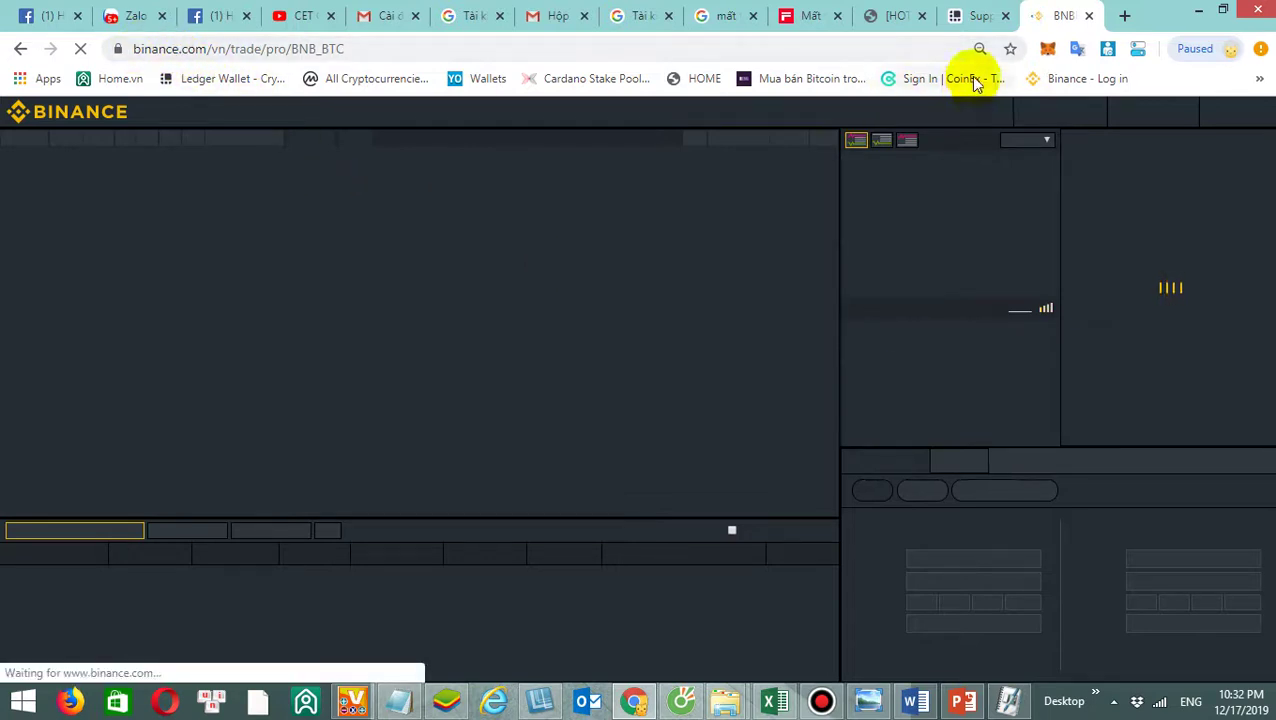
pyautogui.click(1012, 50)
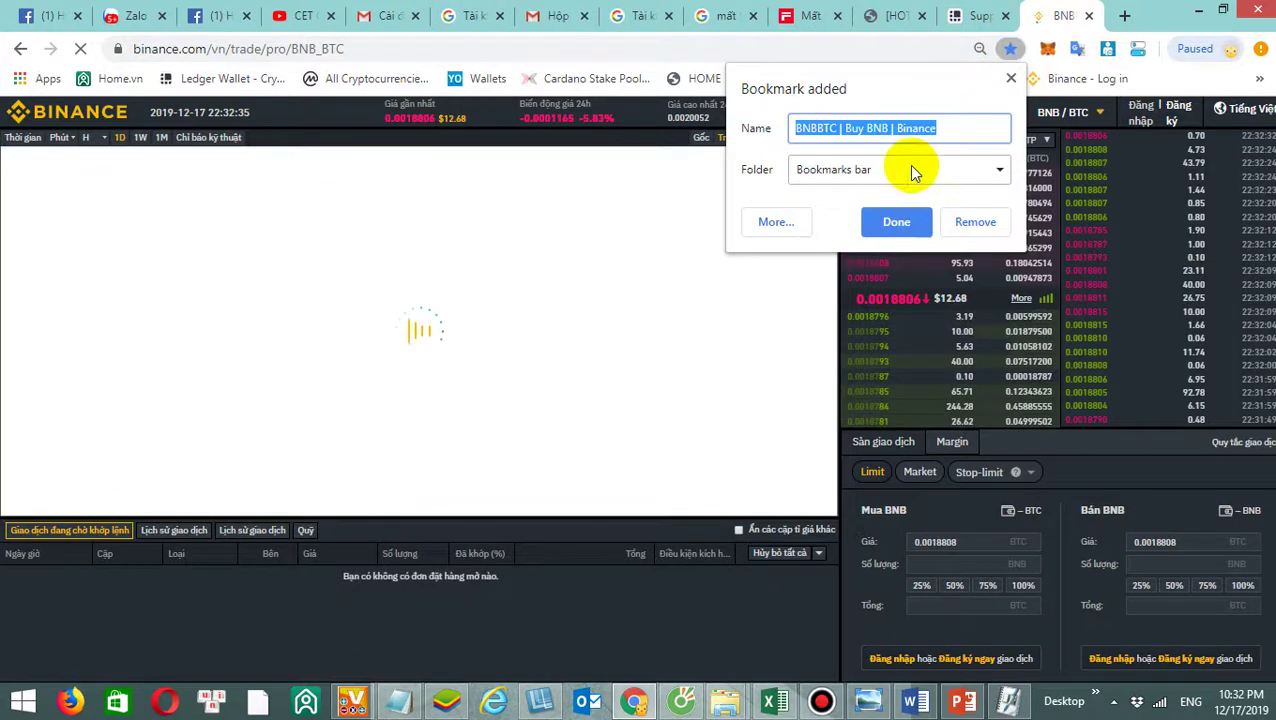
pyautogui.click(1014, 75)
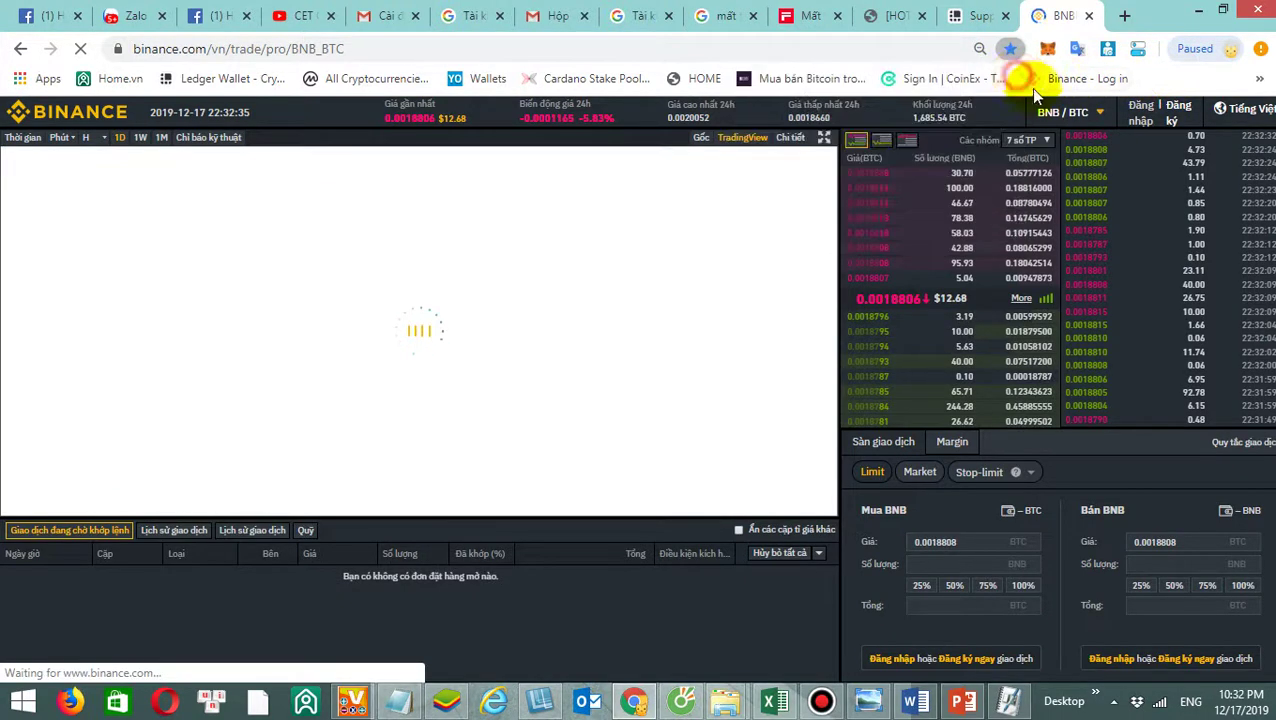
# Step: Autofill a saved account's email and password on Binance's Chrome login page, then switch to Coc Coc
pyautogui.click(1140, 120)
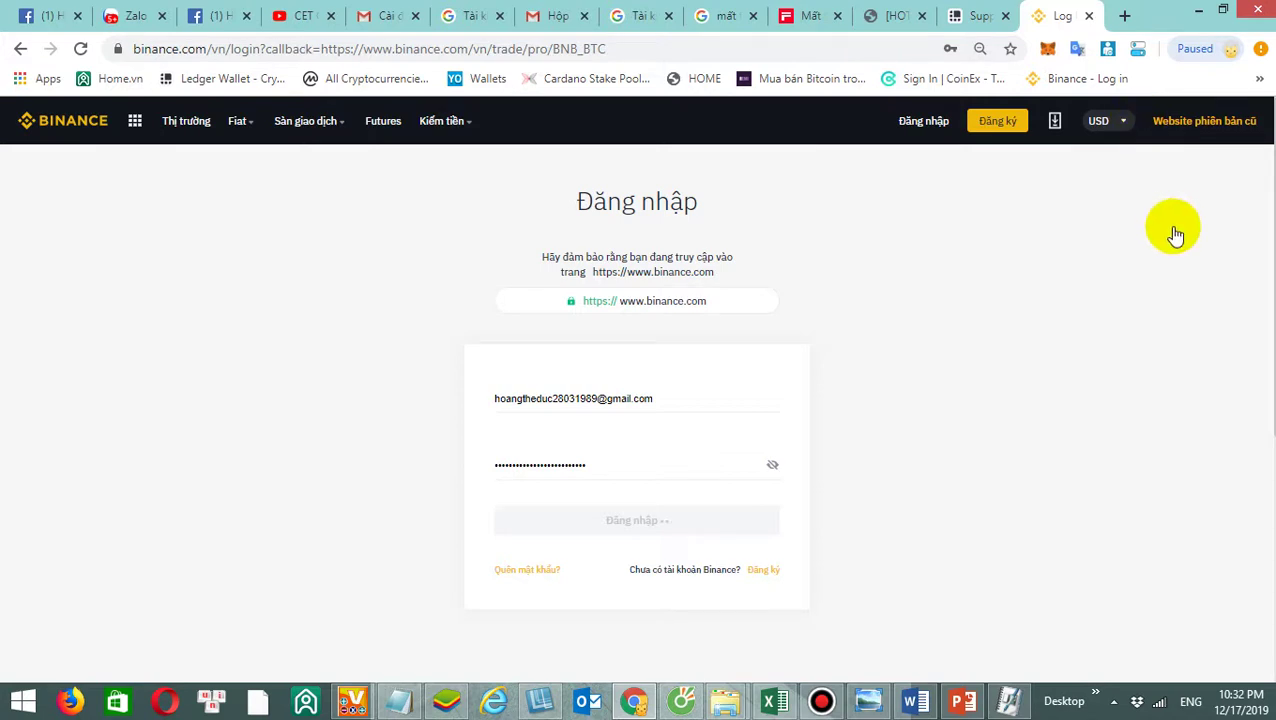
pyautogui.click(717, 409)
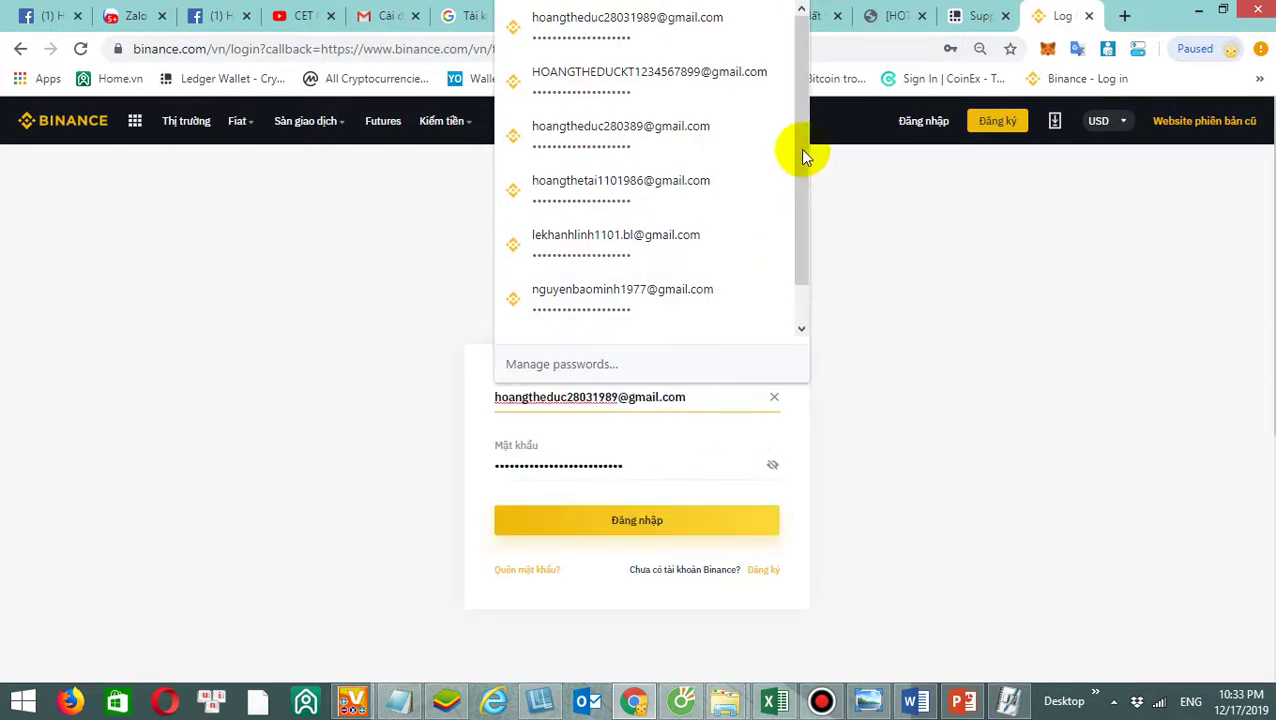
pyautogui.click(678, 76)
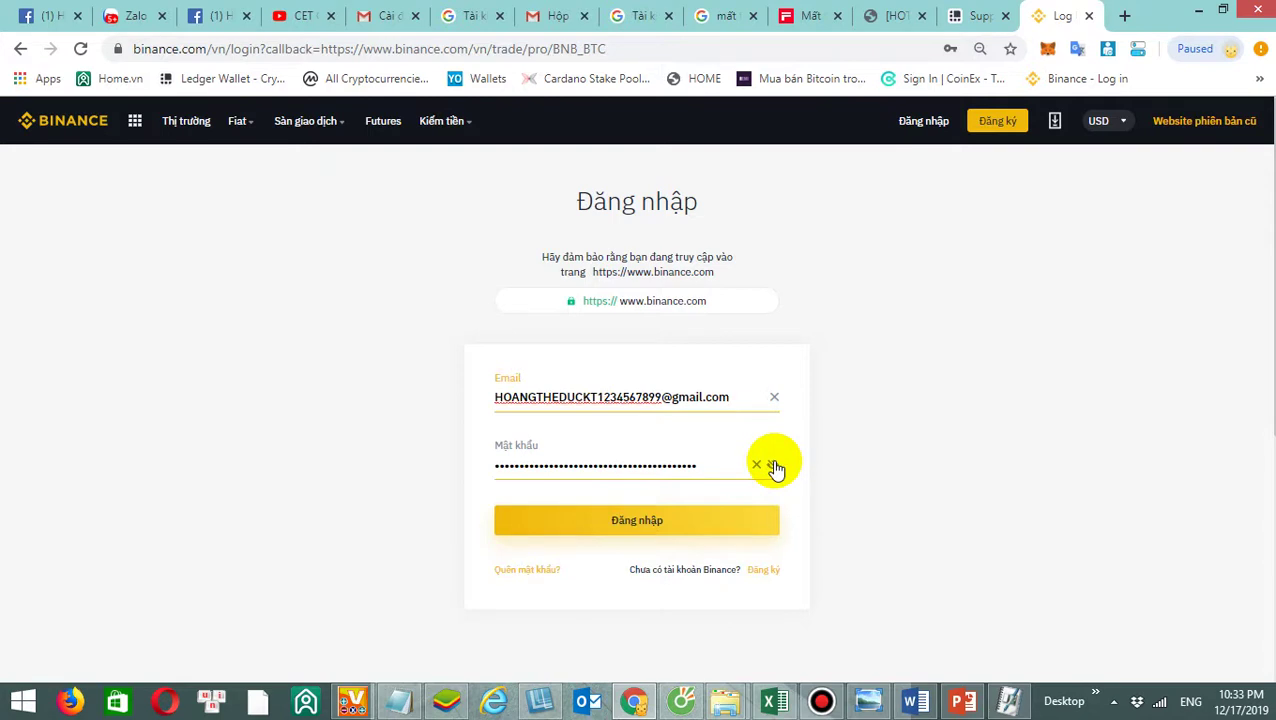
pyautogui.click(752, 393)
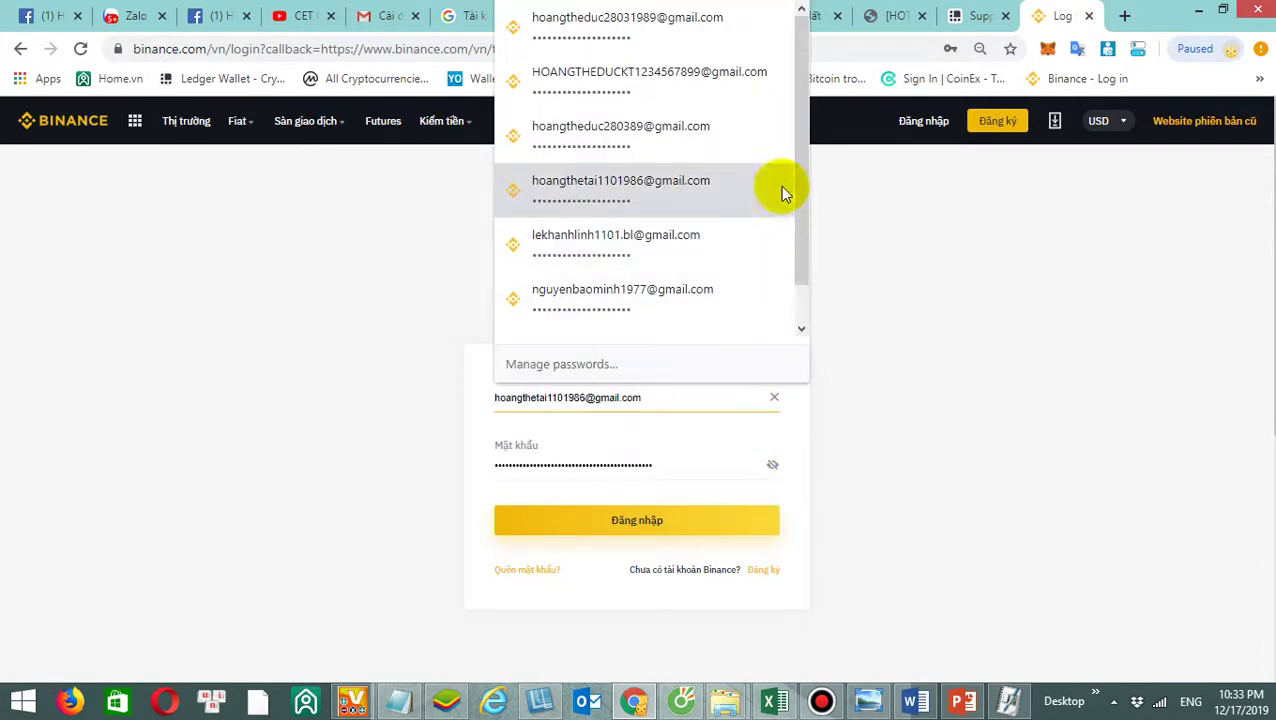
pyautogui.scroll(-1, 801, 185)
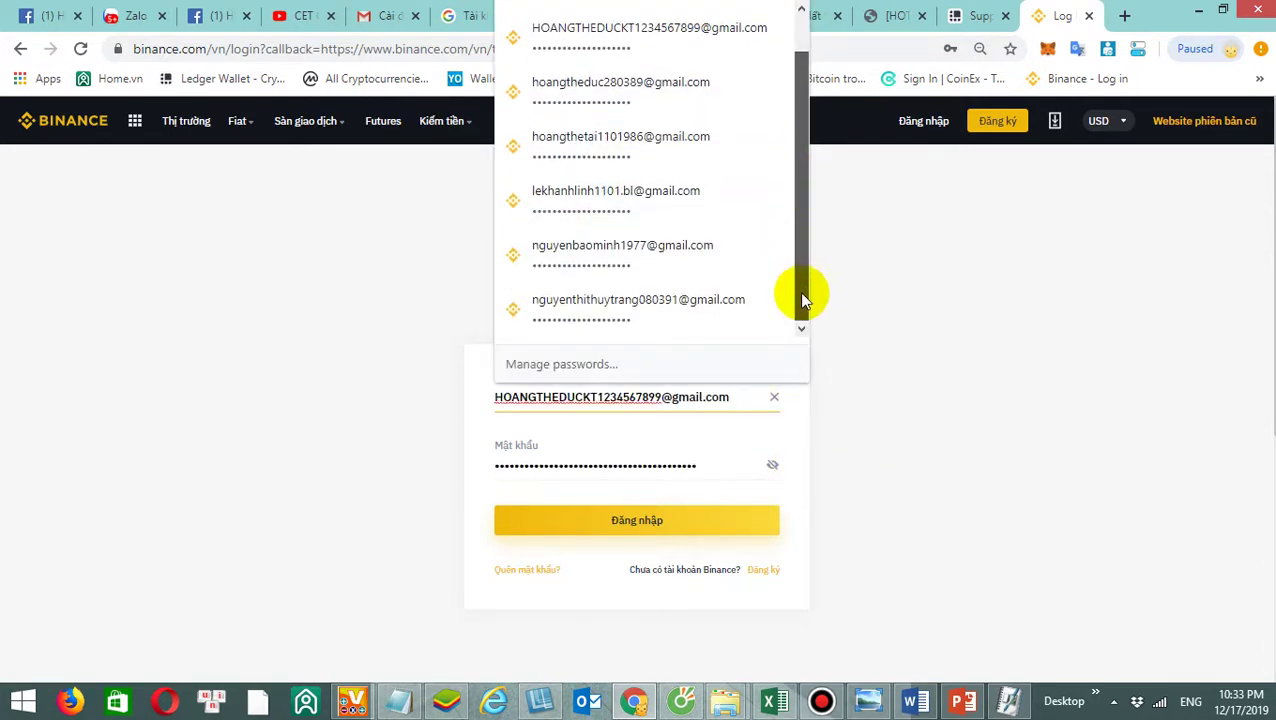
pyautogui.moveTo(801, 298); pyautogui.dragTo(854, 313)
pyautogui.click(1015, 392)
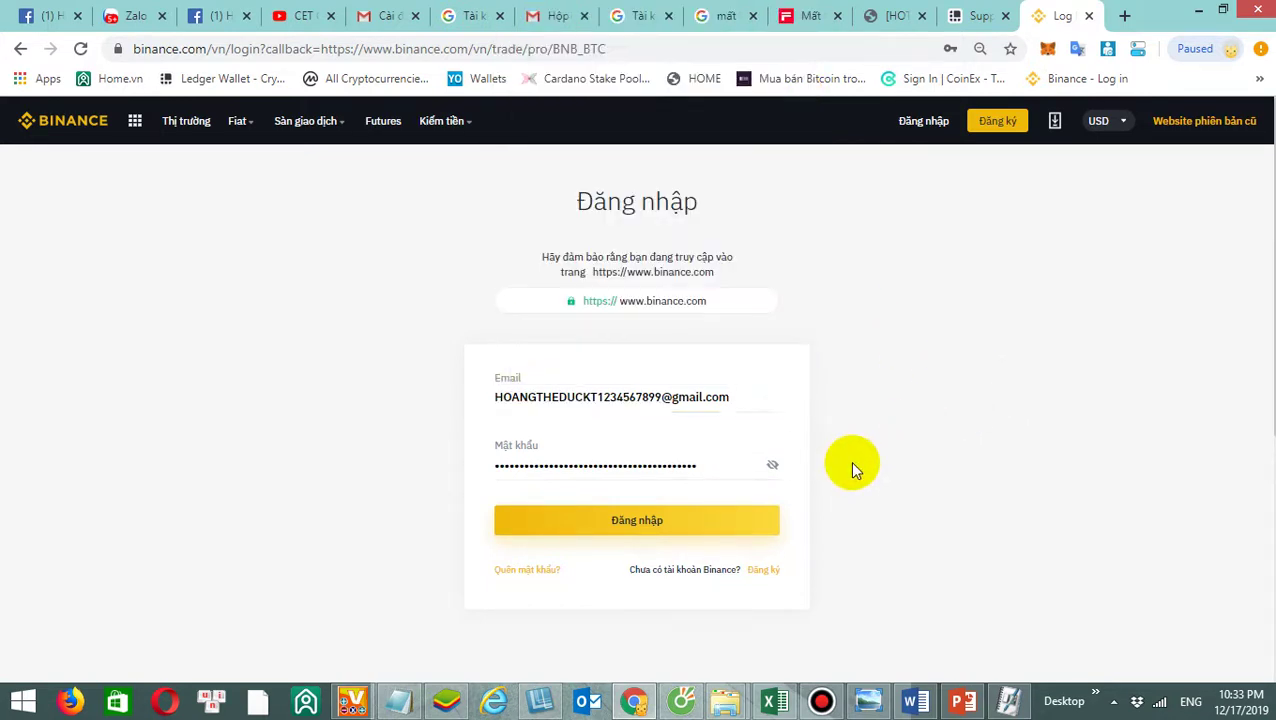
pyautogui.click(683, 700)
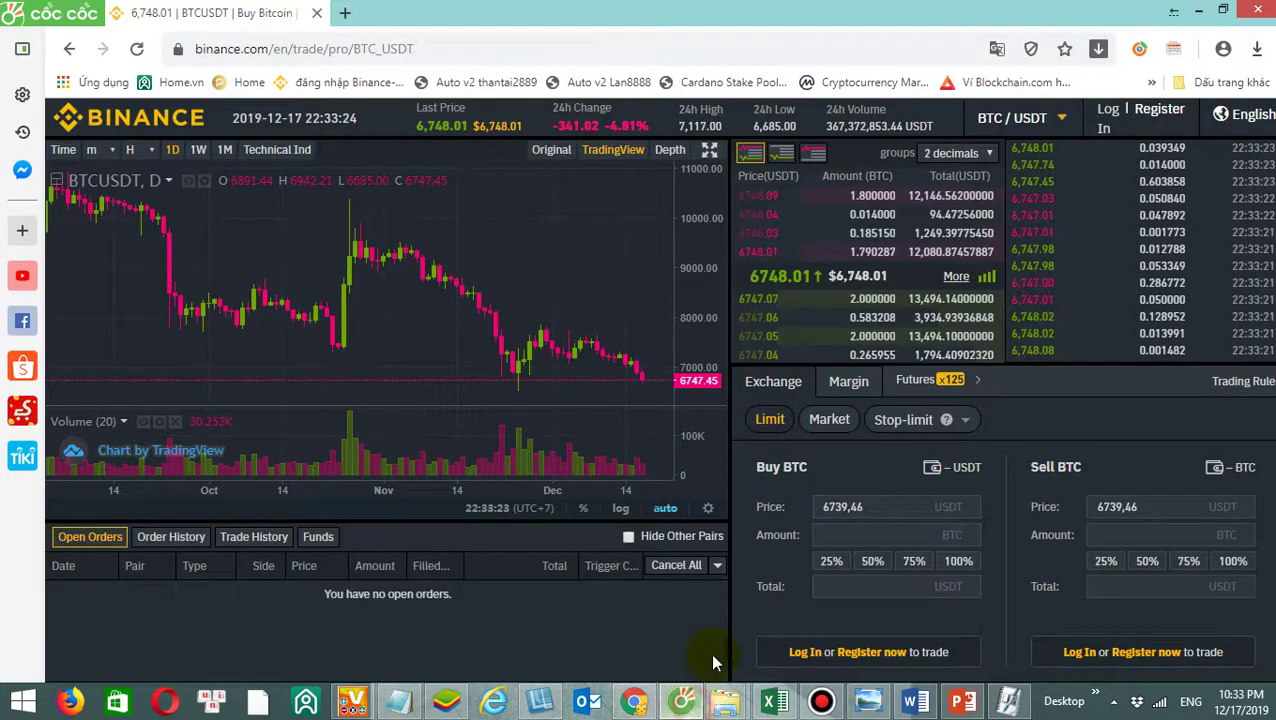
# Step: Submit the saved email and password on Binance login and solve the slider puzzle
pyautogui.click(1107, 110)
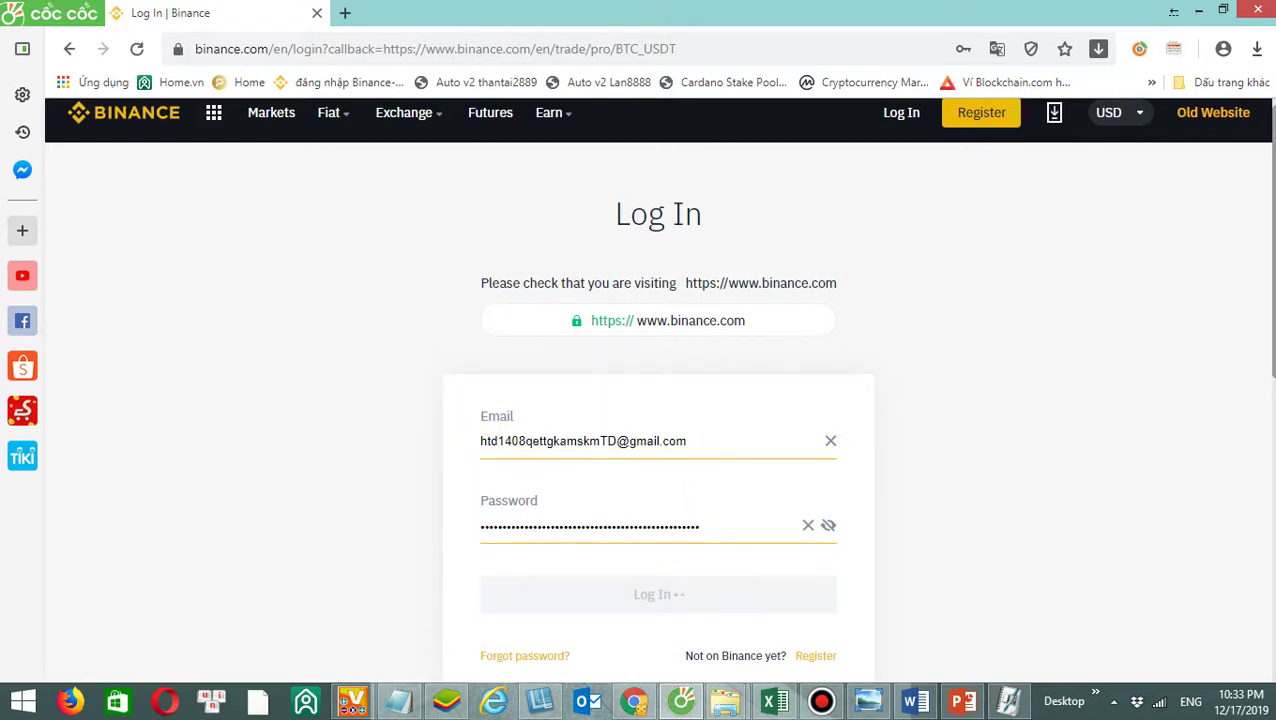
pyautogui.scroll(-3, 1200, 435)
pyautogui.click(632, 306)
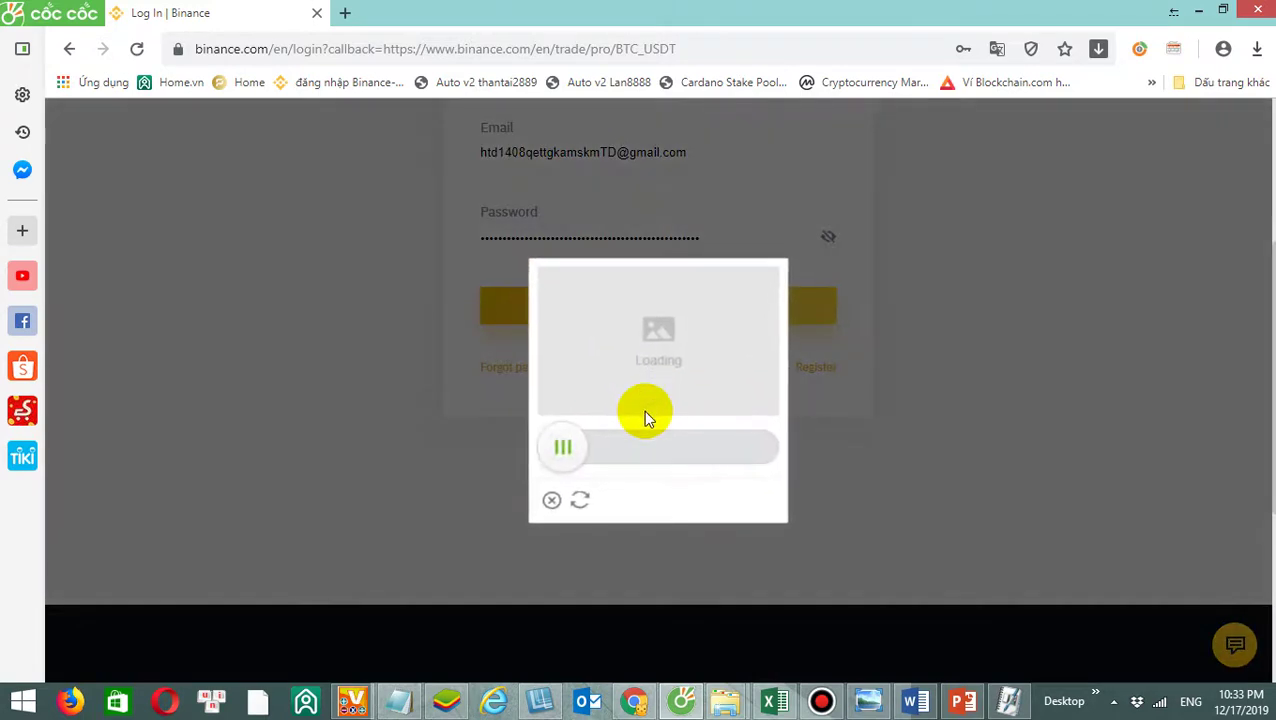
pyautogui.moveTo(565, 455); pyautogui.dragTo(718, 427)
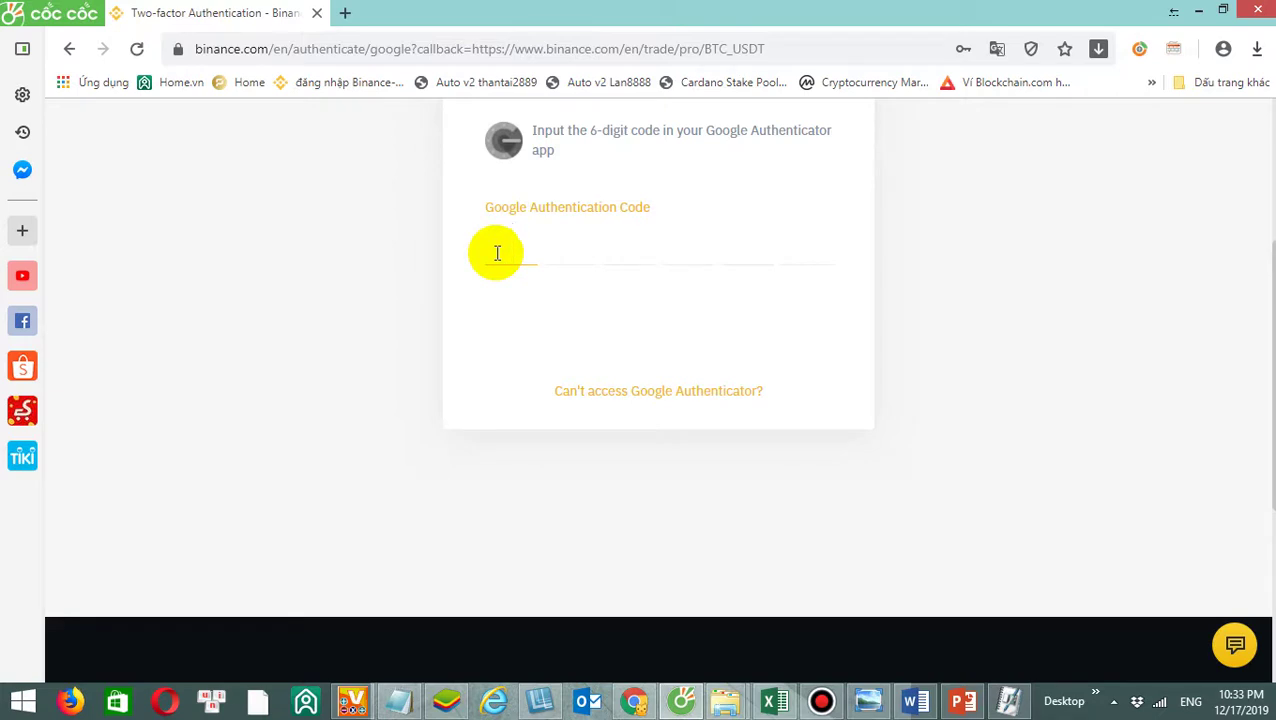
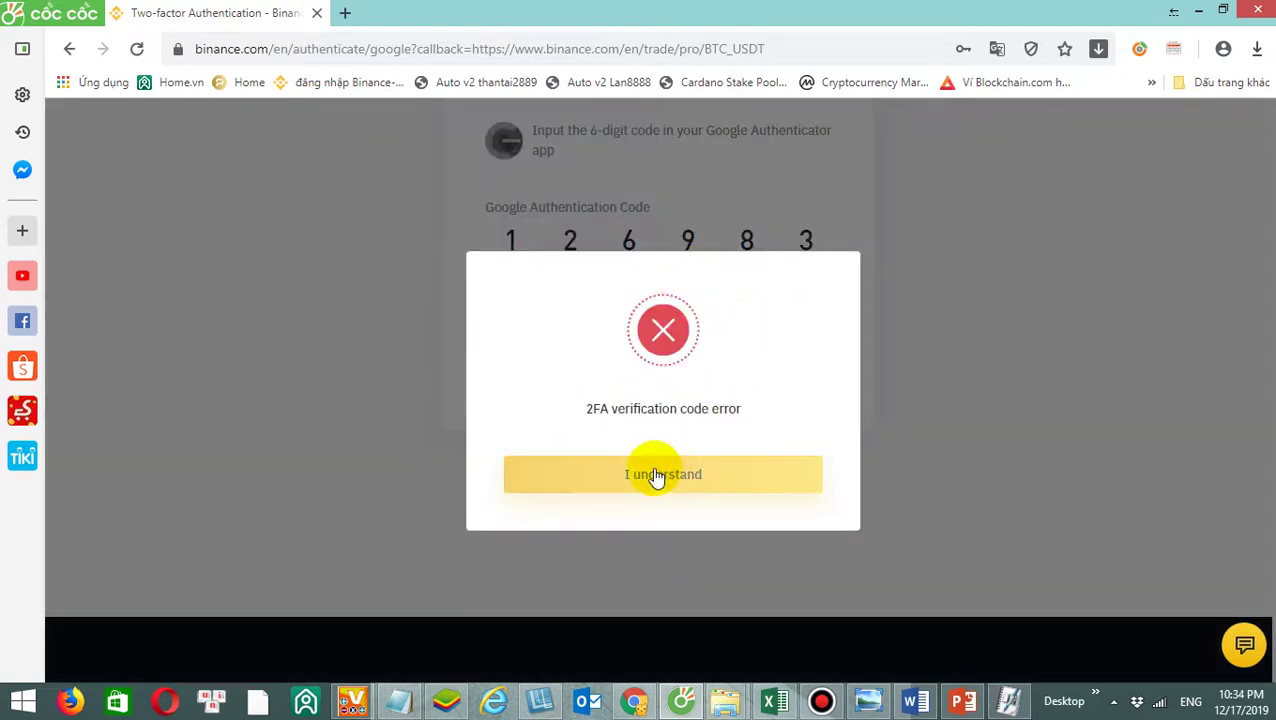
# Step: Enter a 6-digit Google Authenticator code and dismiss the rejected-code error dialog
pyautogui.click(655, 476)
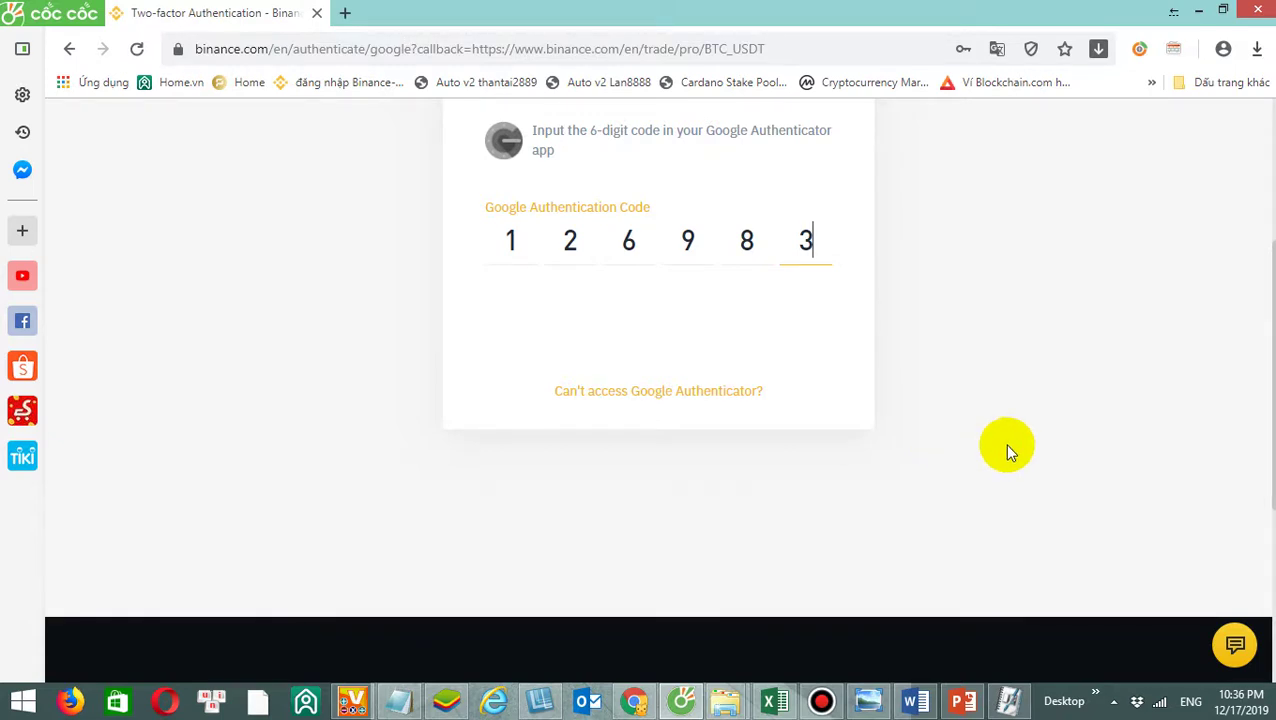
# Step: Clear the rejected code and enter a fresh Google Authenticator code
pyautogui.press('BackSpace')
pyautogui.press('BackSpace')
pyautogui.press('BackSpace')
pyautogui.press('BackSpace')
pyautogui.press('BackSpace')
pyautogui.press('BackSpace')
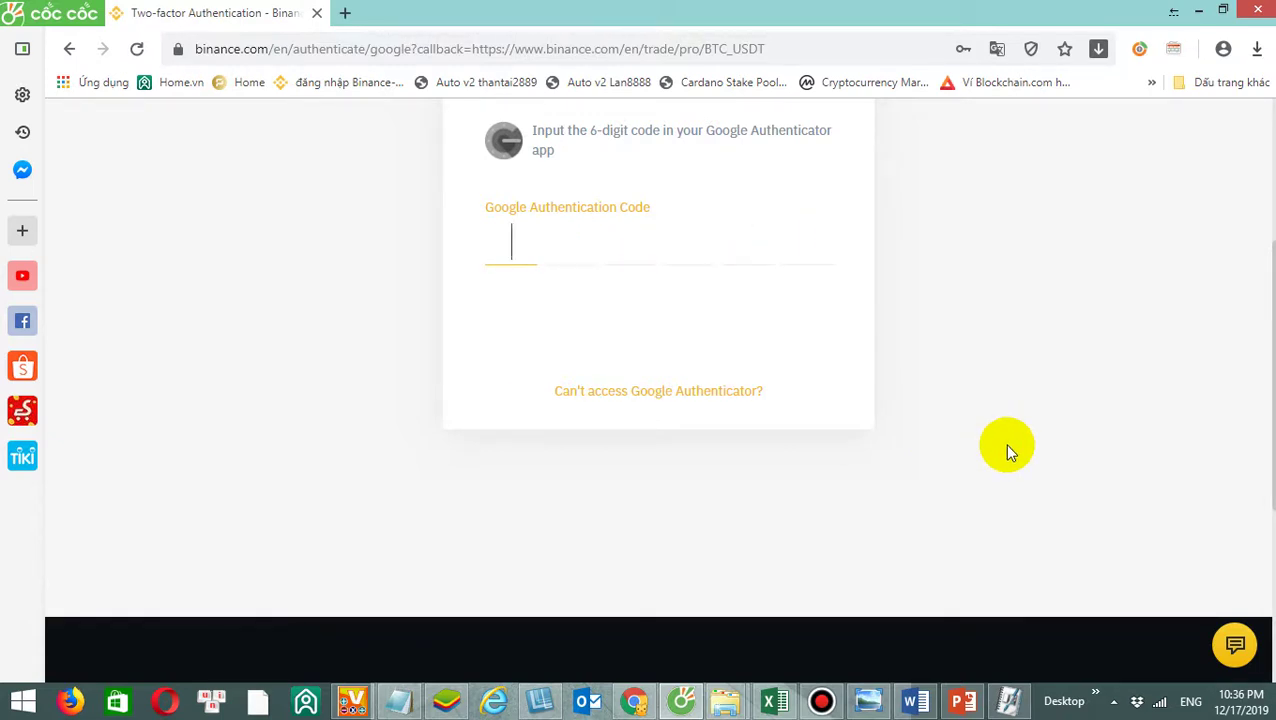
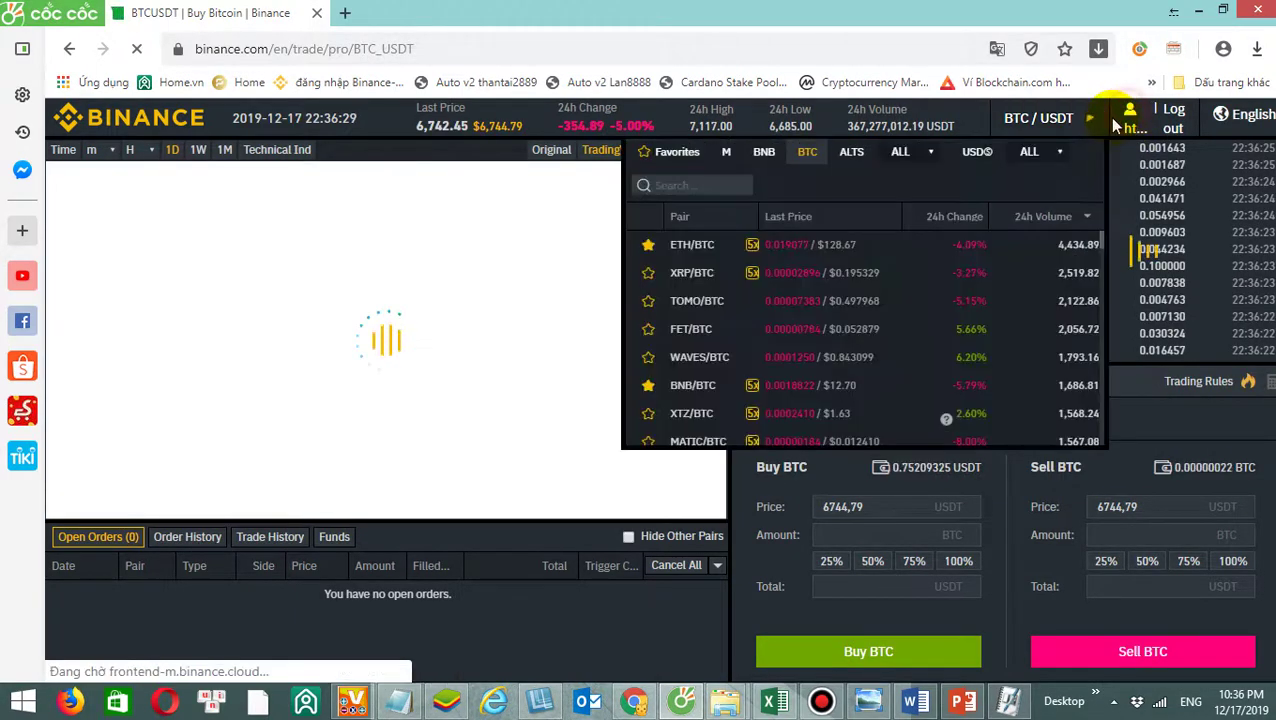
# Step: Open the account dashboard and its Wallet balance, showing an estimated 0.00020789 BTC ($1.40)
pyautogui.click(1116, 123)
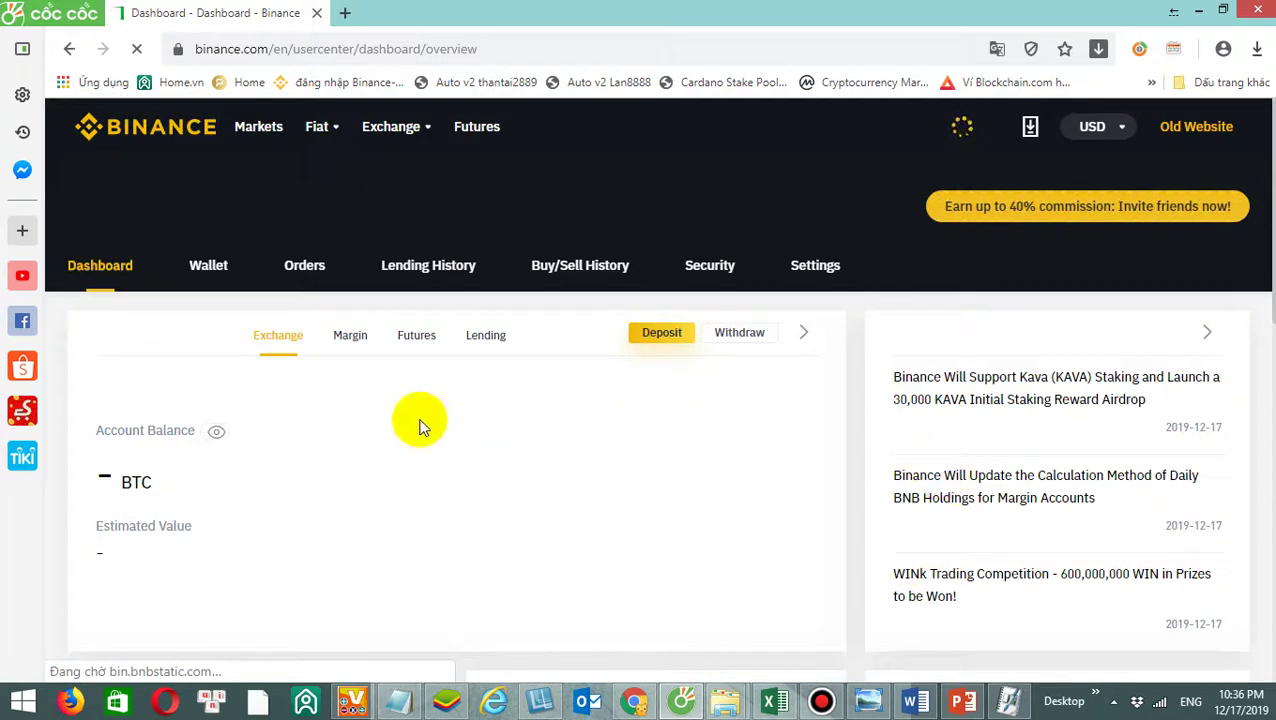
pyautogui.click(210, 265)
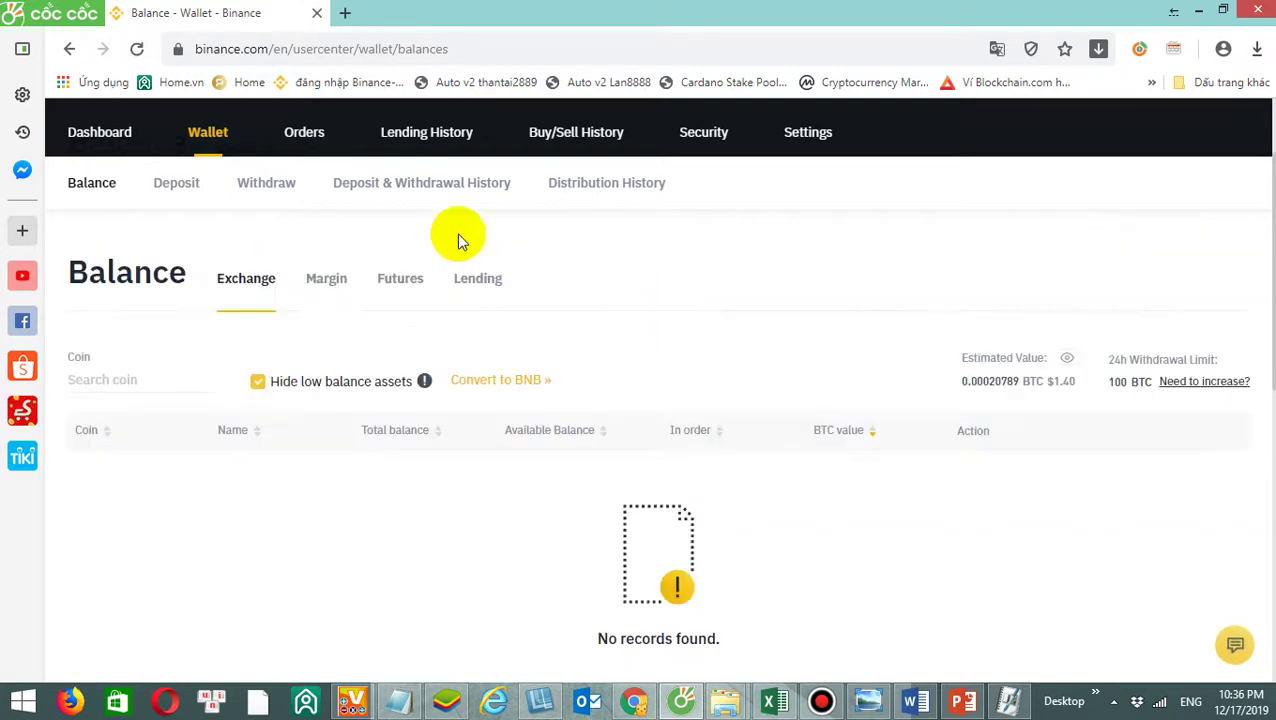
# Step: Uncheck 'Hide low balance assets' so every coin, including small holdings, is listed
pyautogui.click(258, 384)
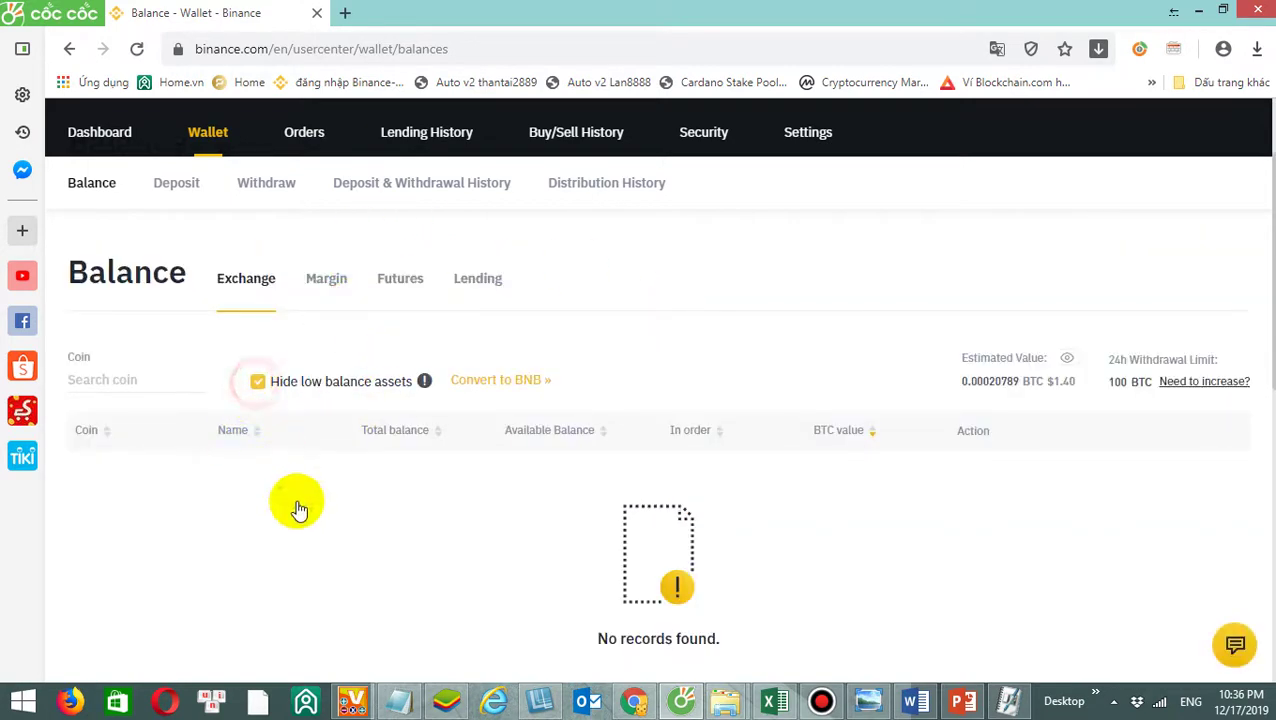
pyautogui.click(258, 386)
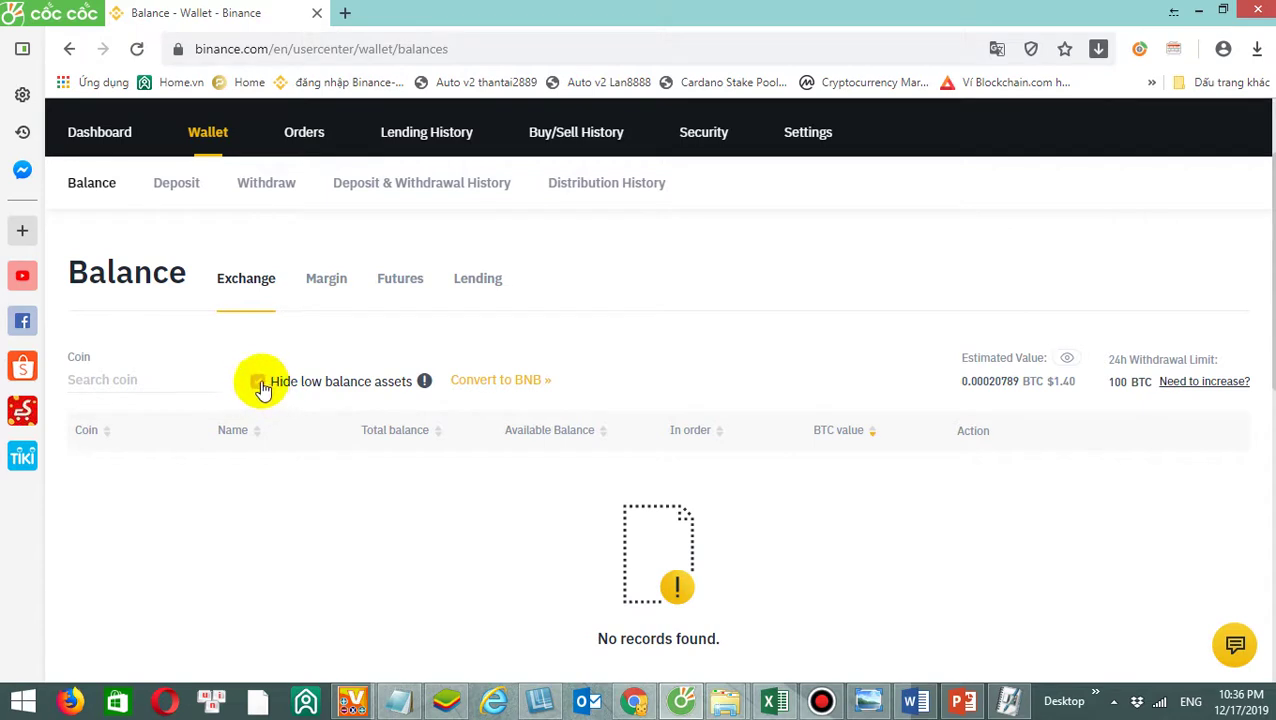
pyautogui.click(259, 388)
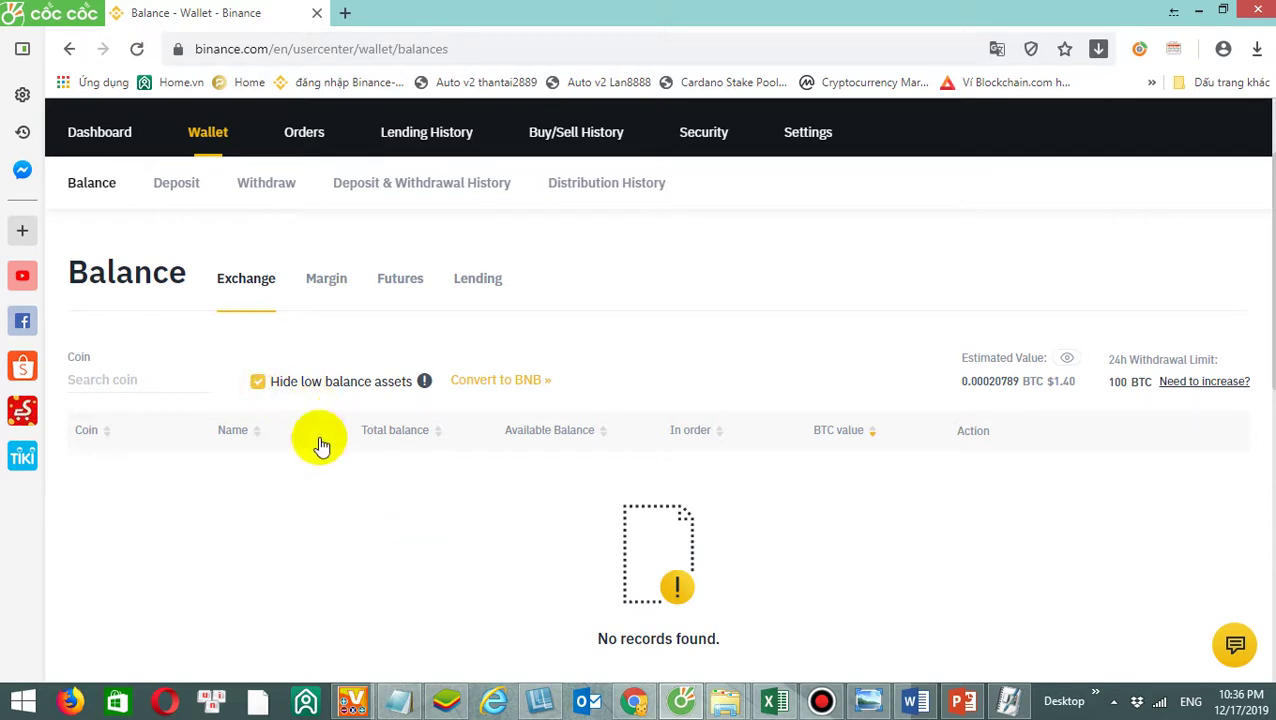
pyautogui.click(256, 384)
pyautogui.click(285, 392)
pyautogui.click(256, 385)
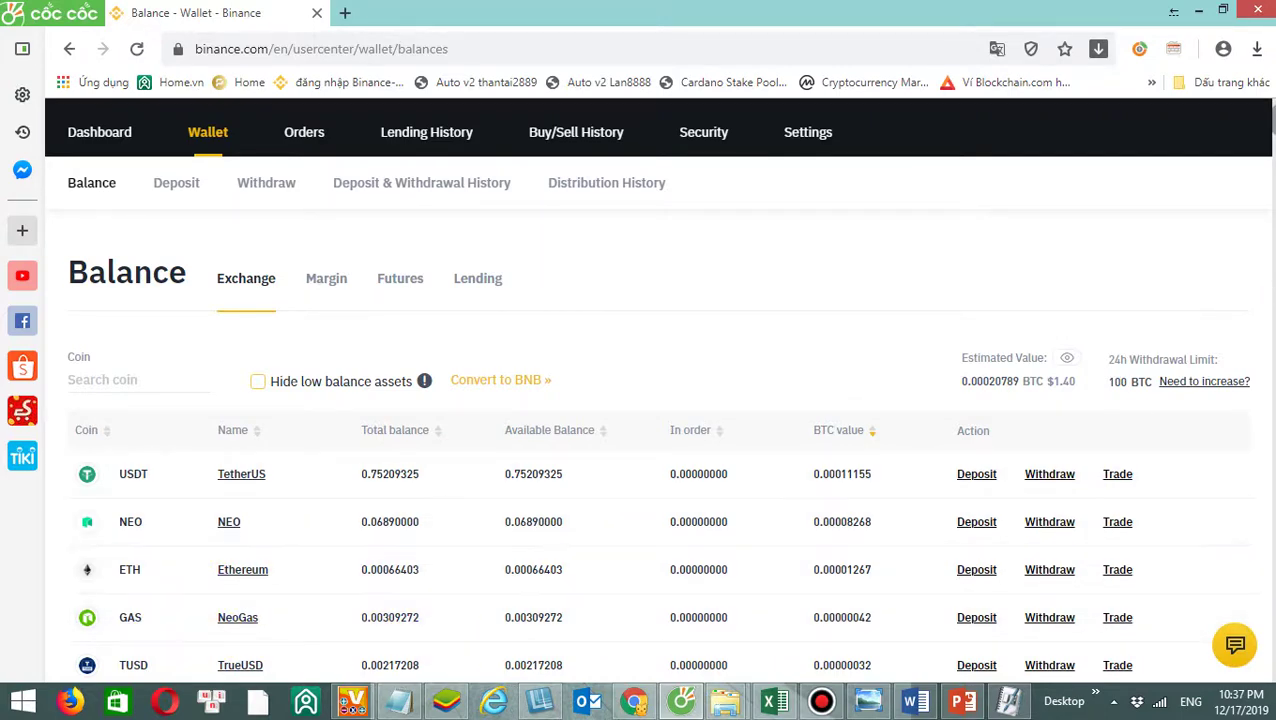
# Step: Scroll through the coin table, including 0.75209325 USDT and 0.0689 NEO, then return to the top
pyautogui.scroll(-2, 656, 450)
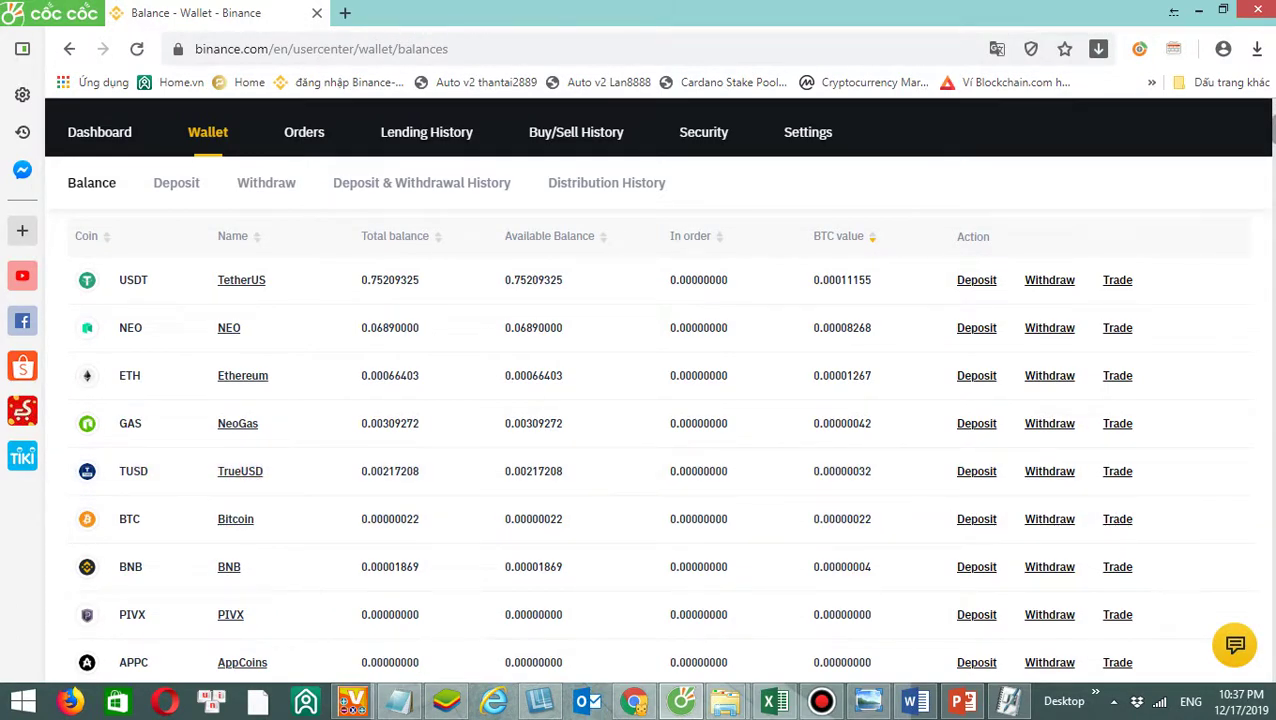
pyautogui.scroll(-4, 656, 450)
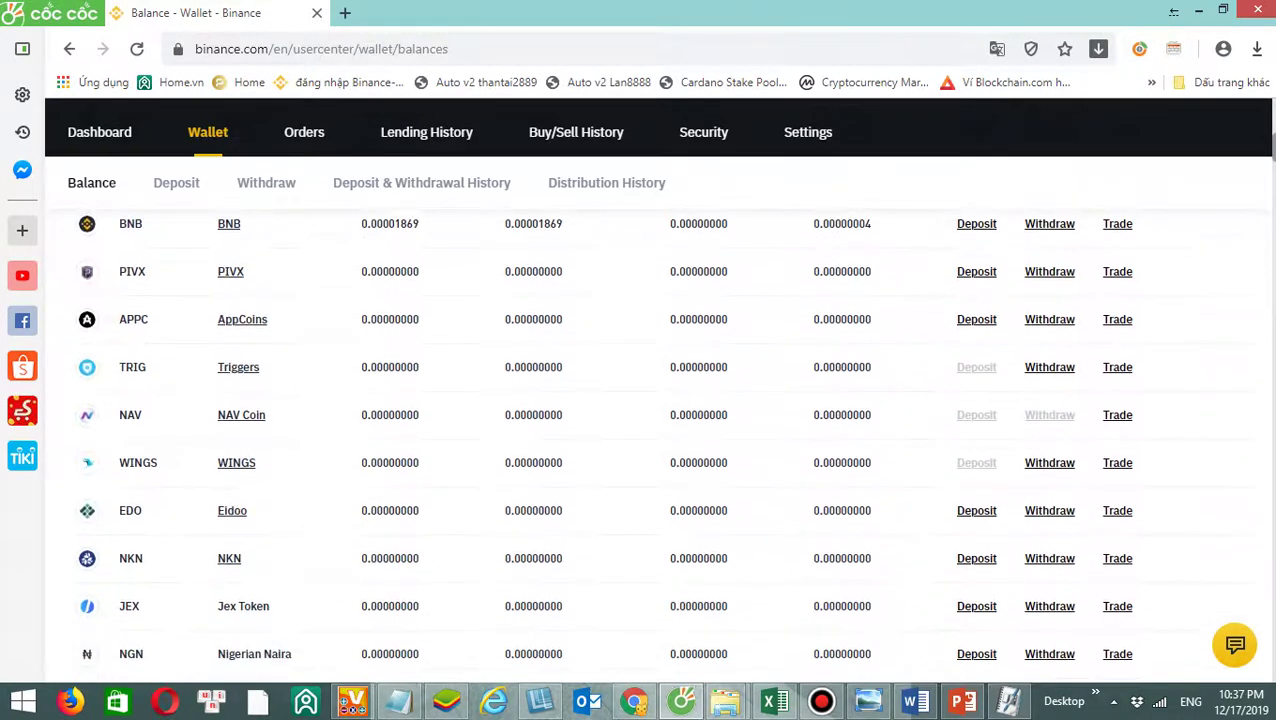
pyautogui.scroll(-5, 656, 450)
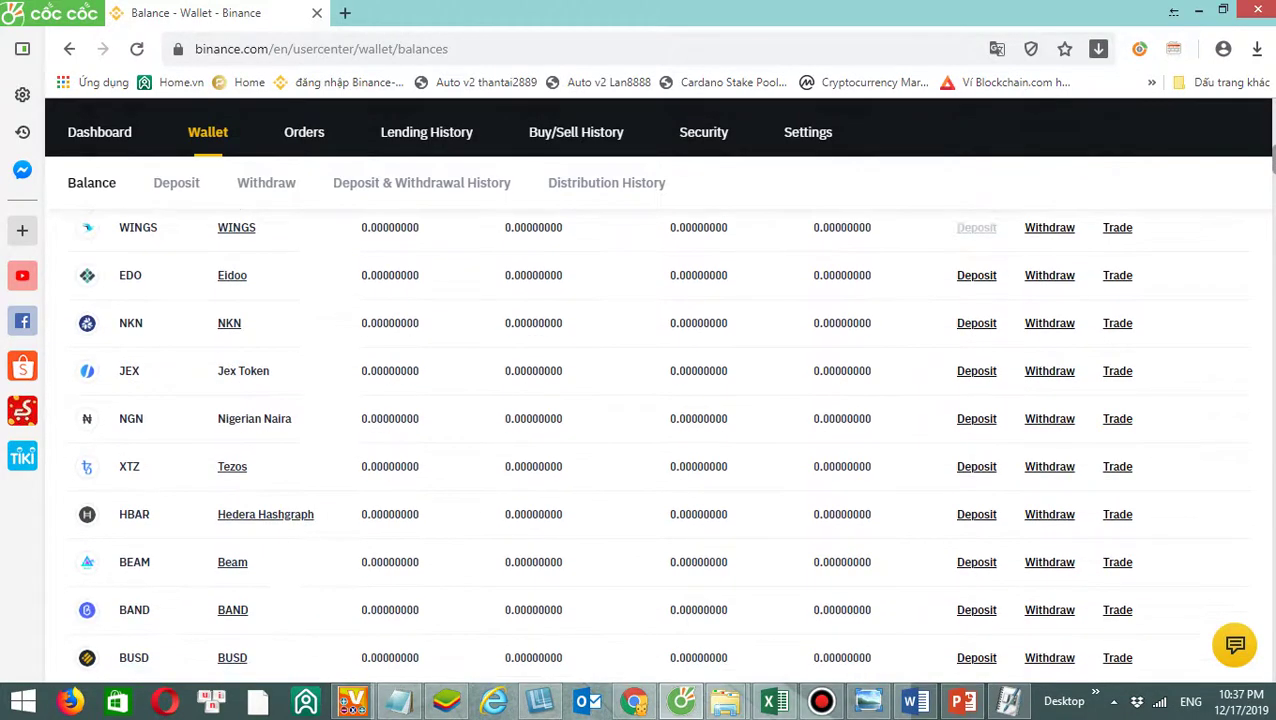
pyautogui.scroll(-9, 656, 450)
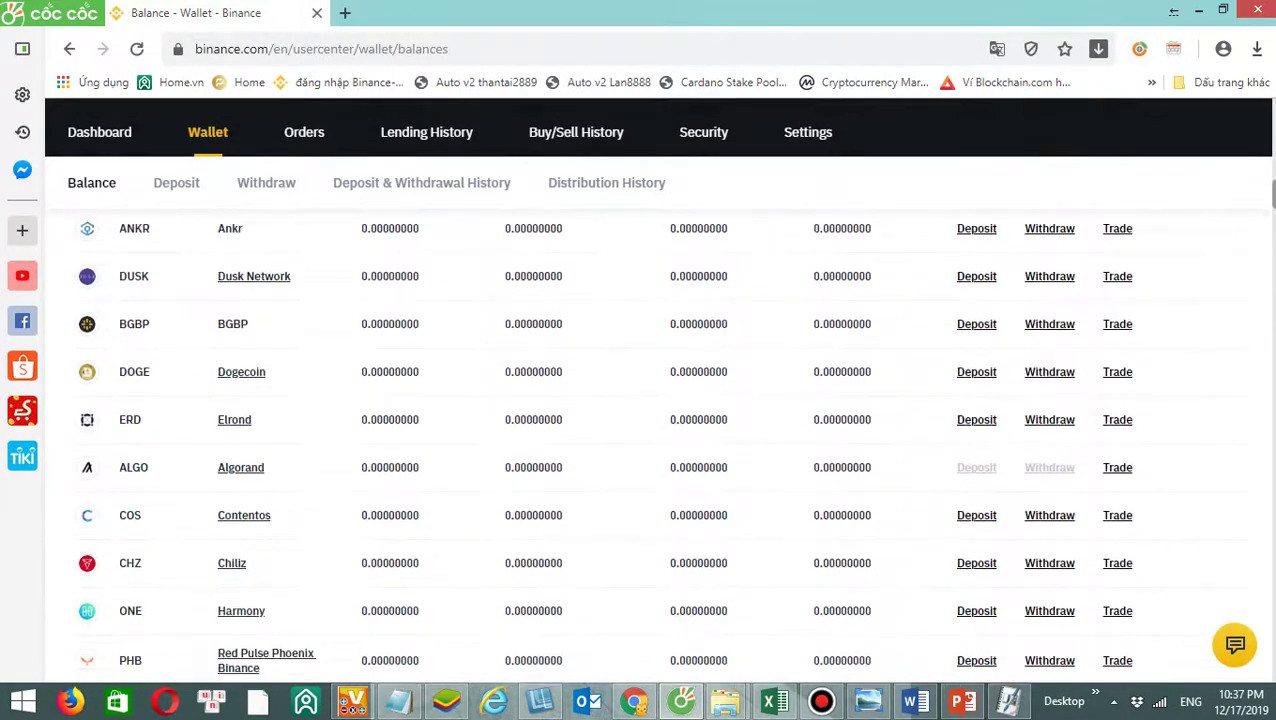
pyautogui.scroll(-5, 656, 450)
pyautogui.scroll(8, 656, 450)
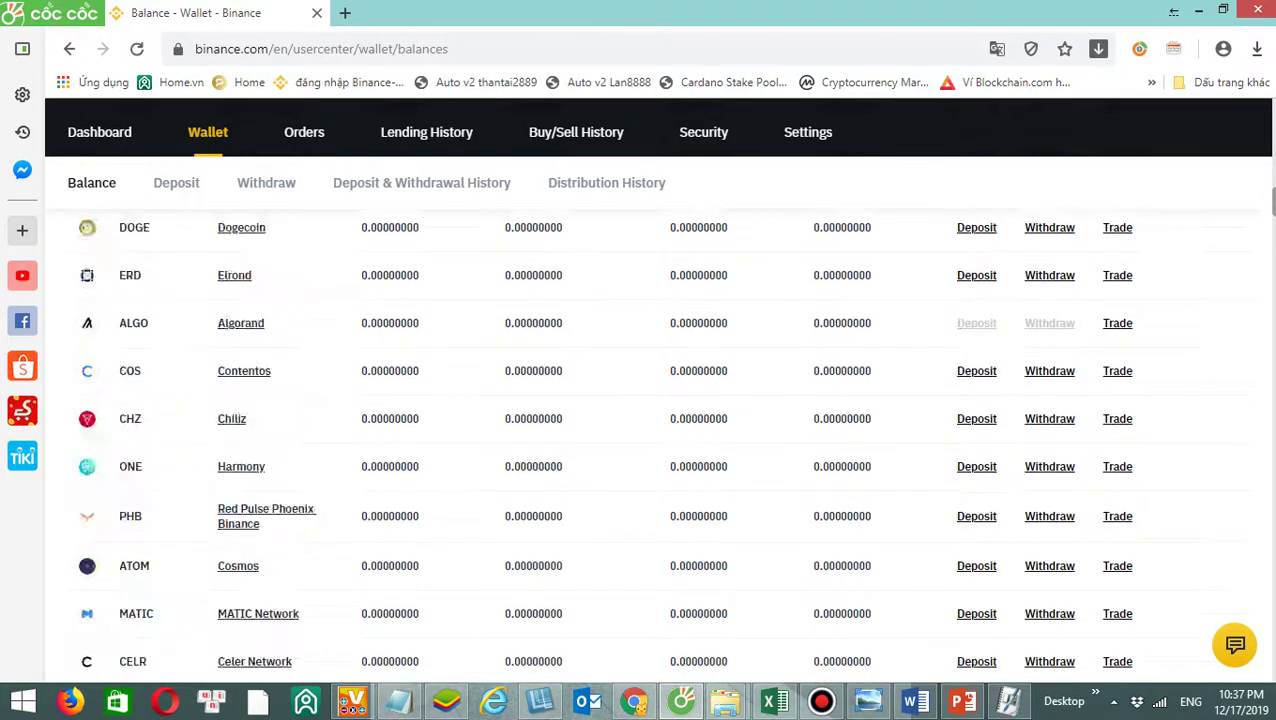
pyautogui.scroll(8, 656, 450)
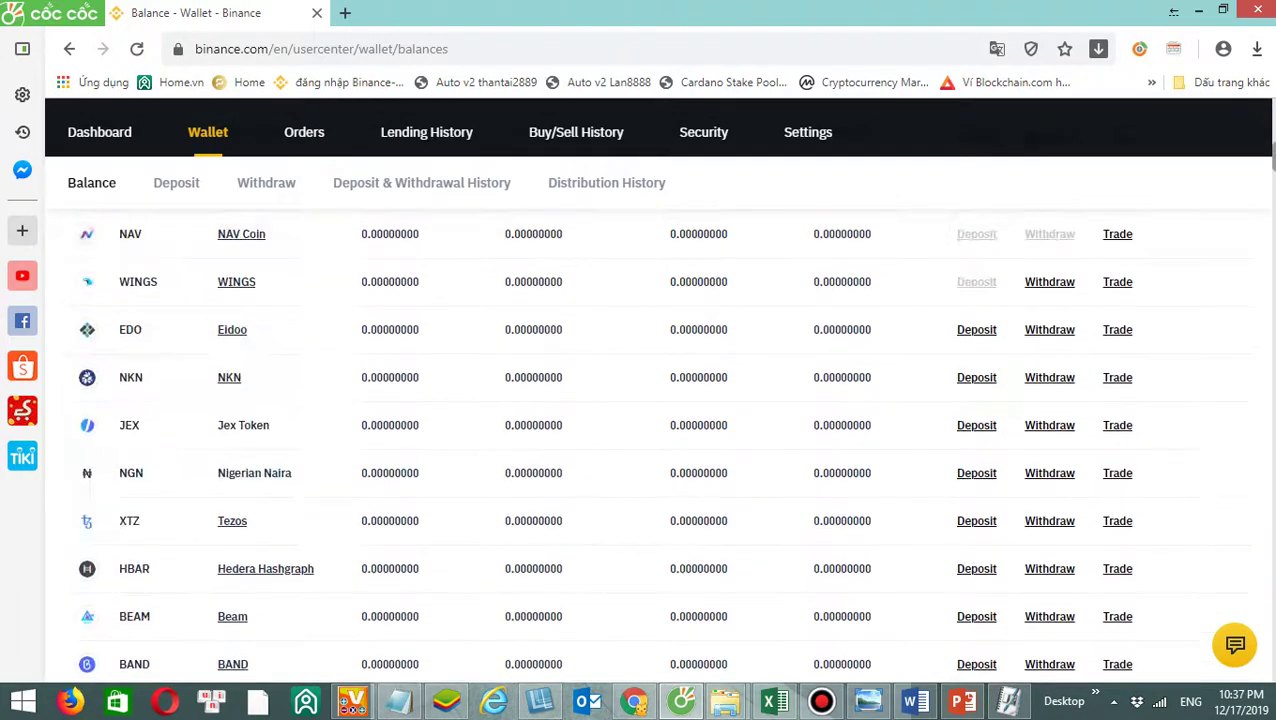
pyautogui.moveTo(1271, 160); pyautogui.dragTo(1272, 138)
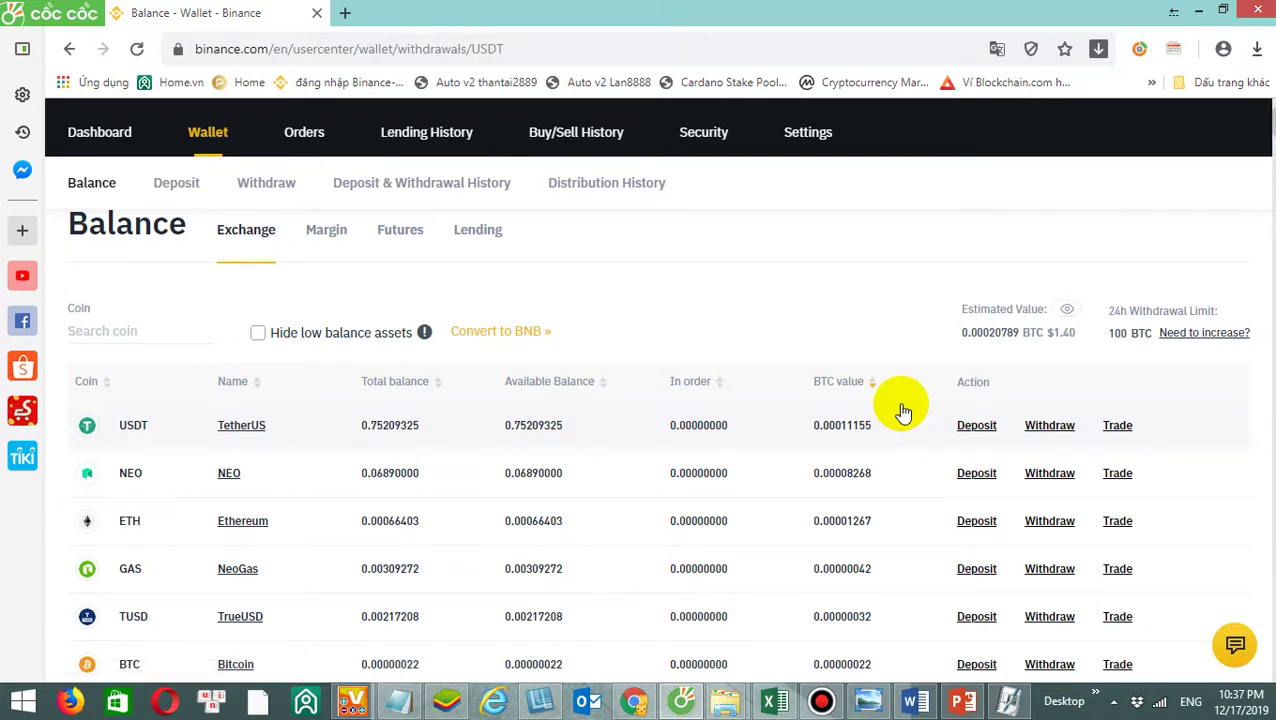
# Step: Choose ERC20 as the network for the USDT withdrawal
pyautogui.scroll(-1, 1025, 441)
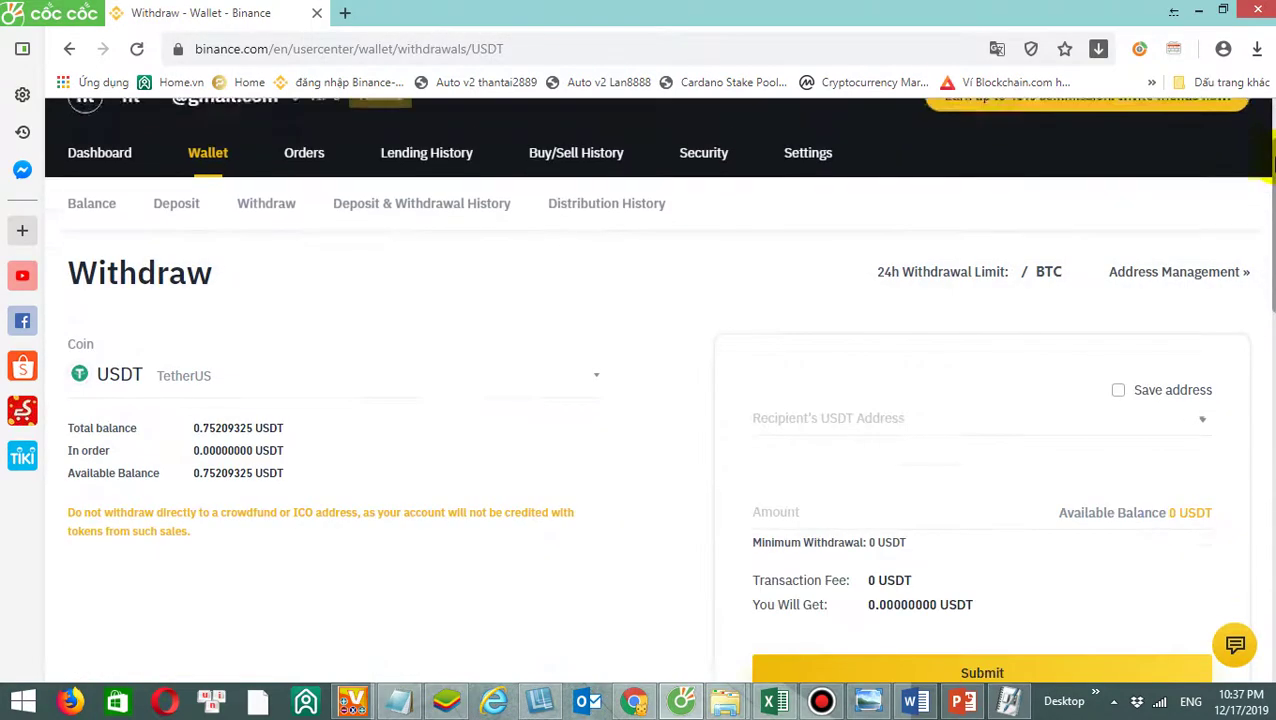
pyautogui.scroll(-1, 658, 462)
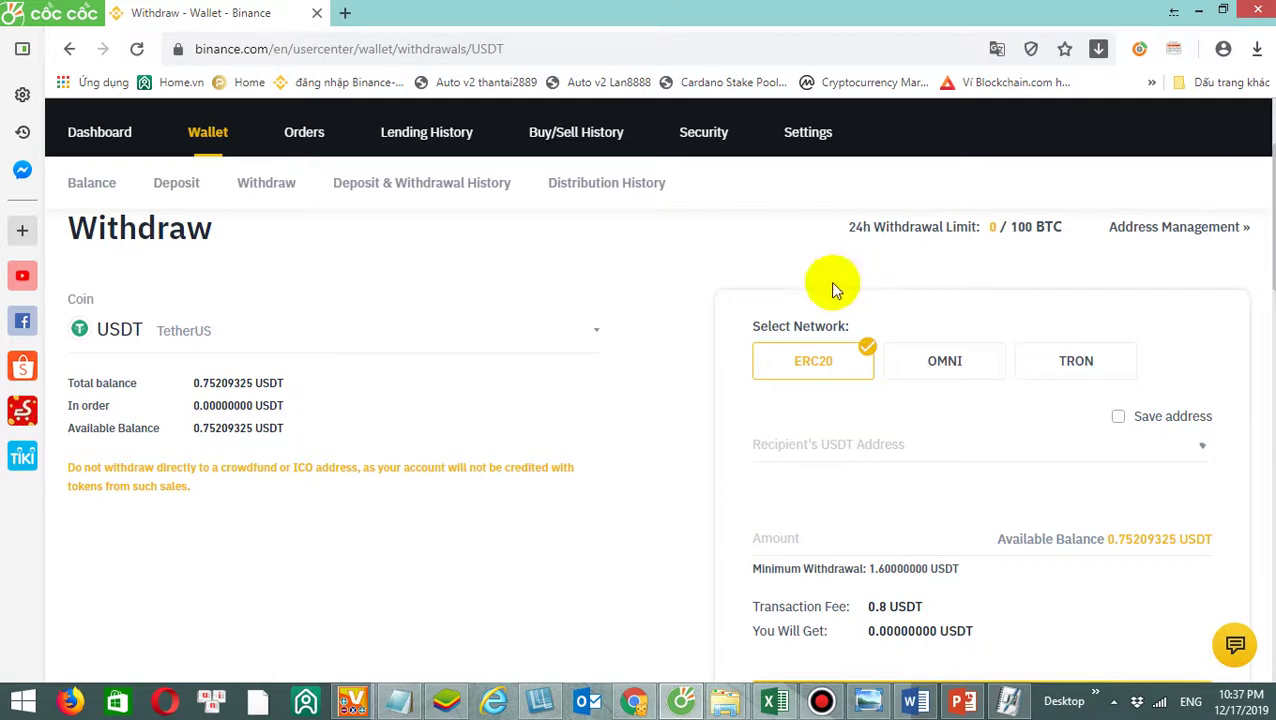
pyautogui.click(845, 370)
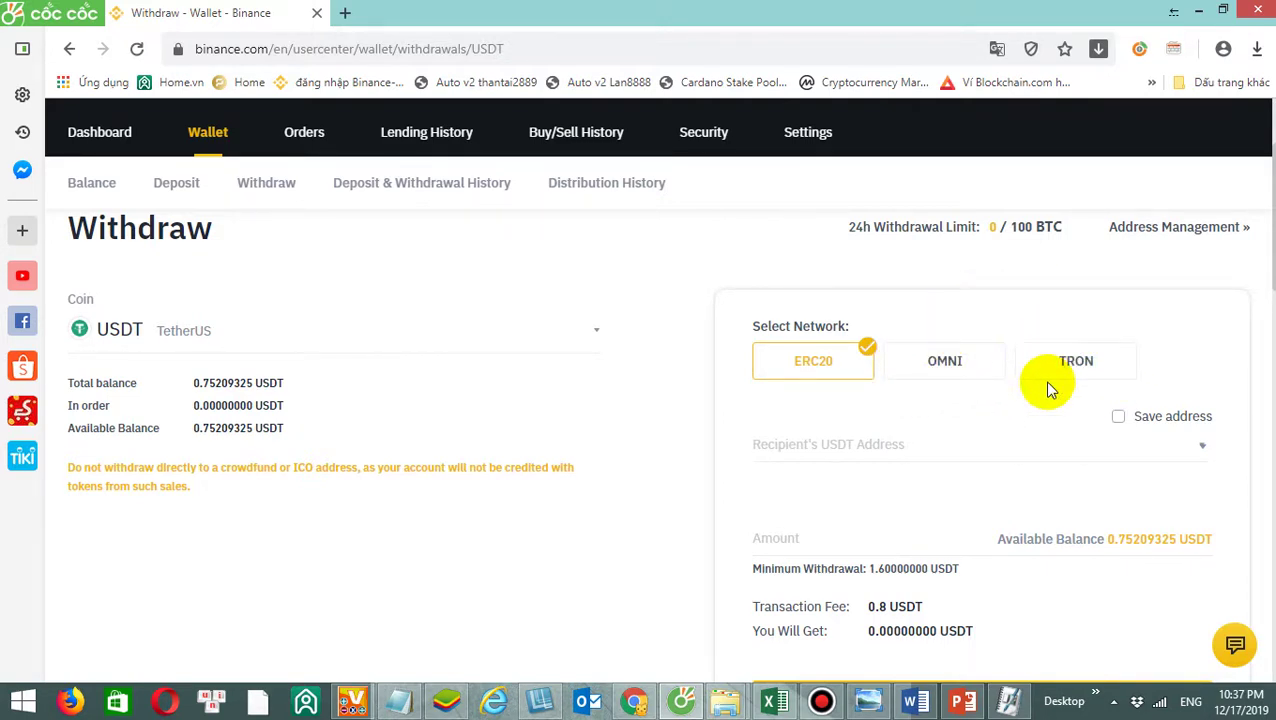
pyautogui.scroll(-2, 660, 440)
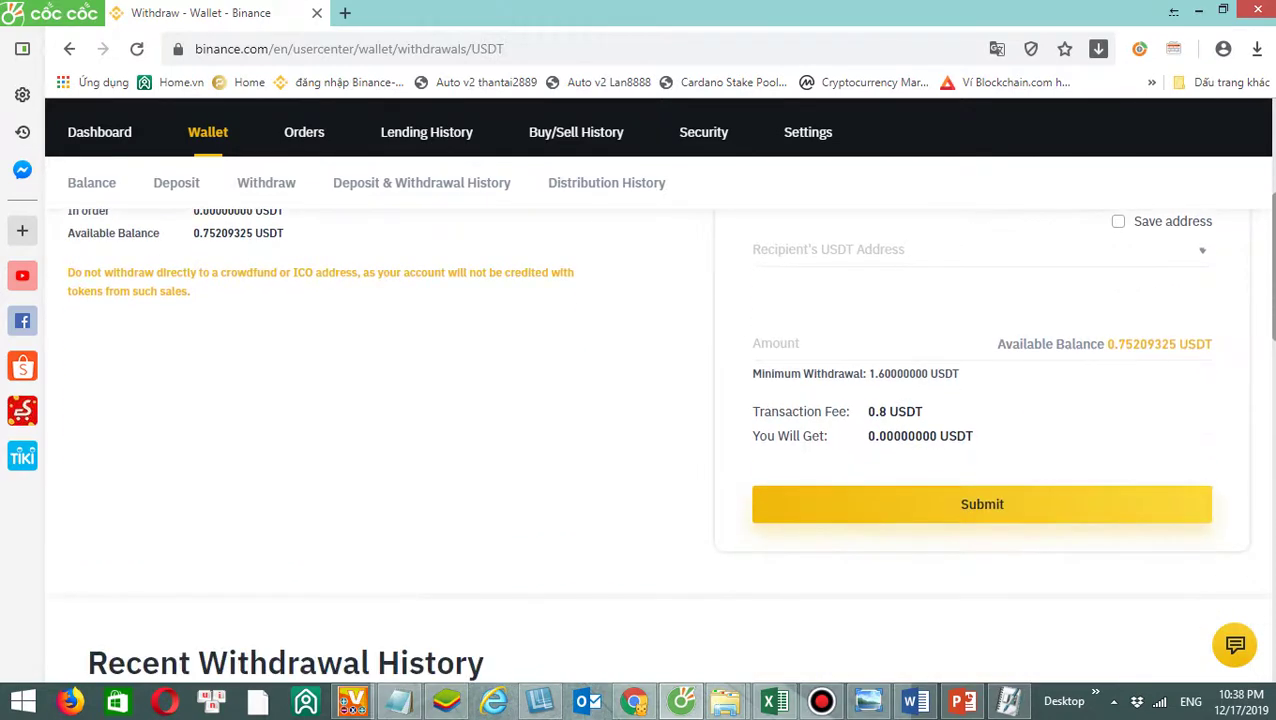
pyautogui.scroll(3, 660, 440)
pyautogui.scroll(-1, 829, 356)
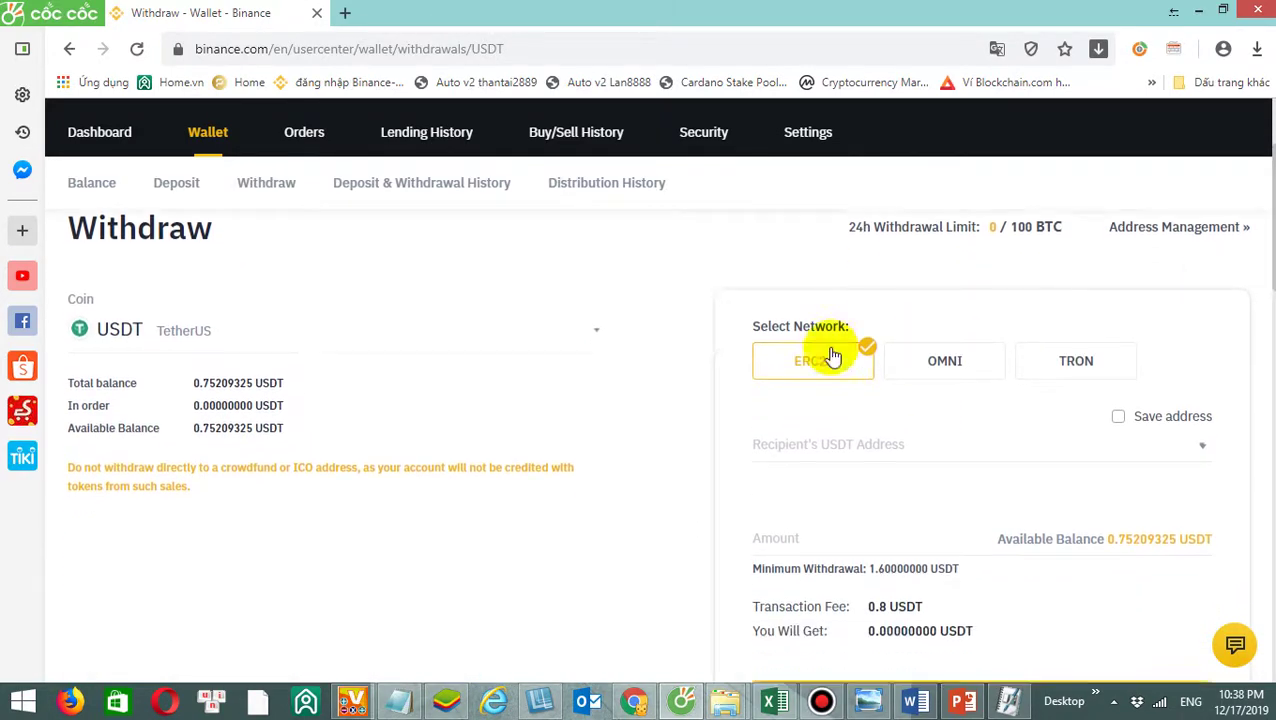
# Step: Leave the recipient USDT address empty and review the 1.6 USDT minimum, 0.8 USDT fee and recent ADA and XLM withdrawals
pyautogui.click(776, 452)
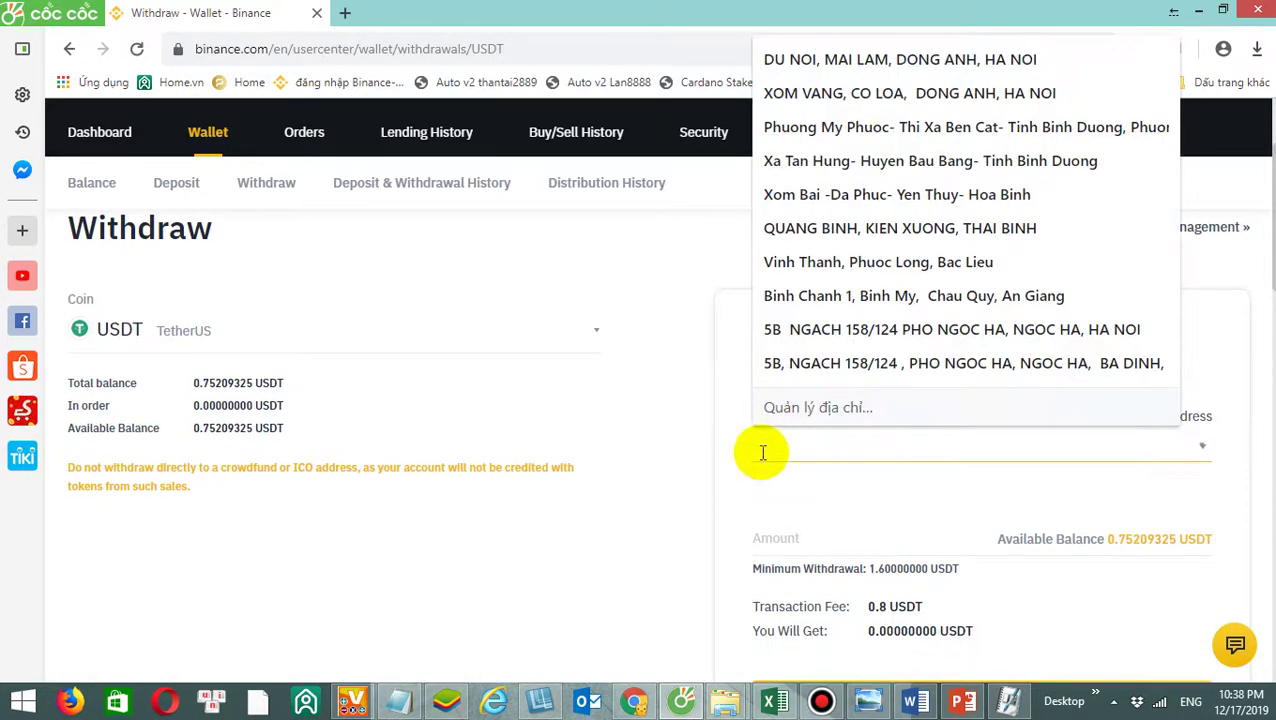
pyautogui.click(554, 508)
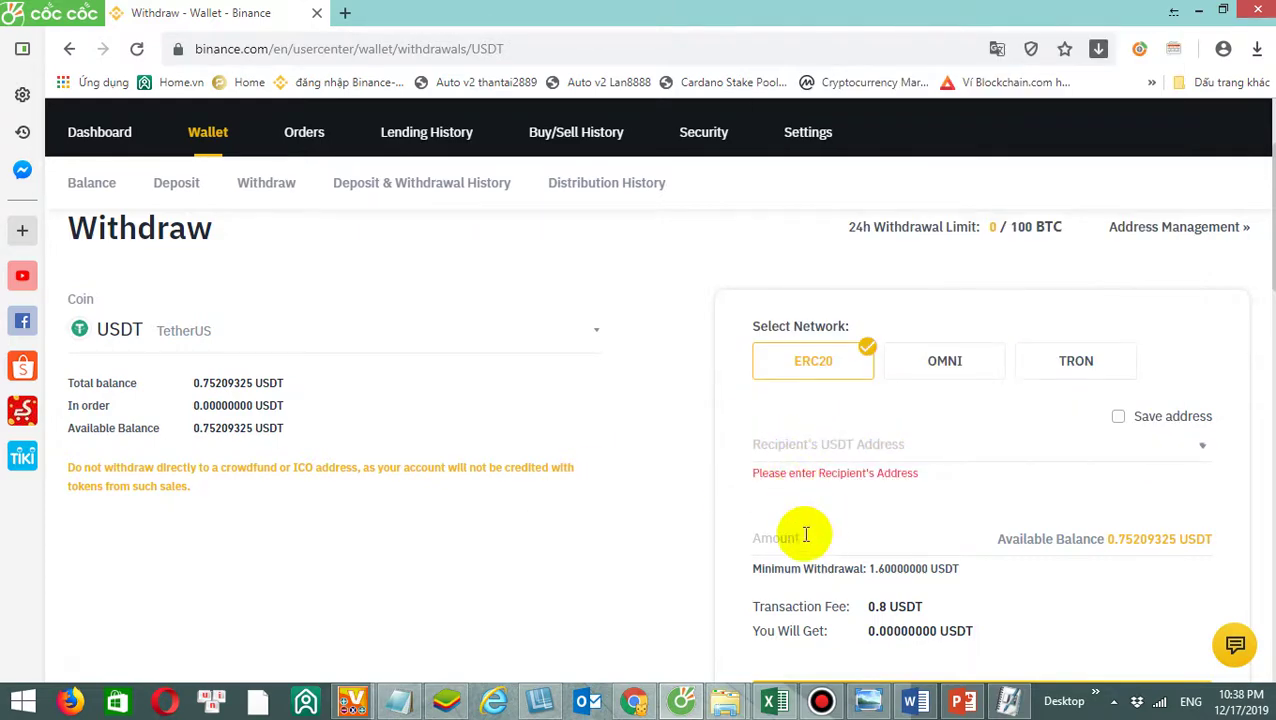
pyautogui.scroll(-3, 957, 362)
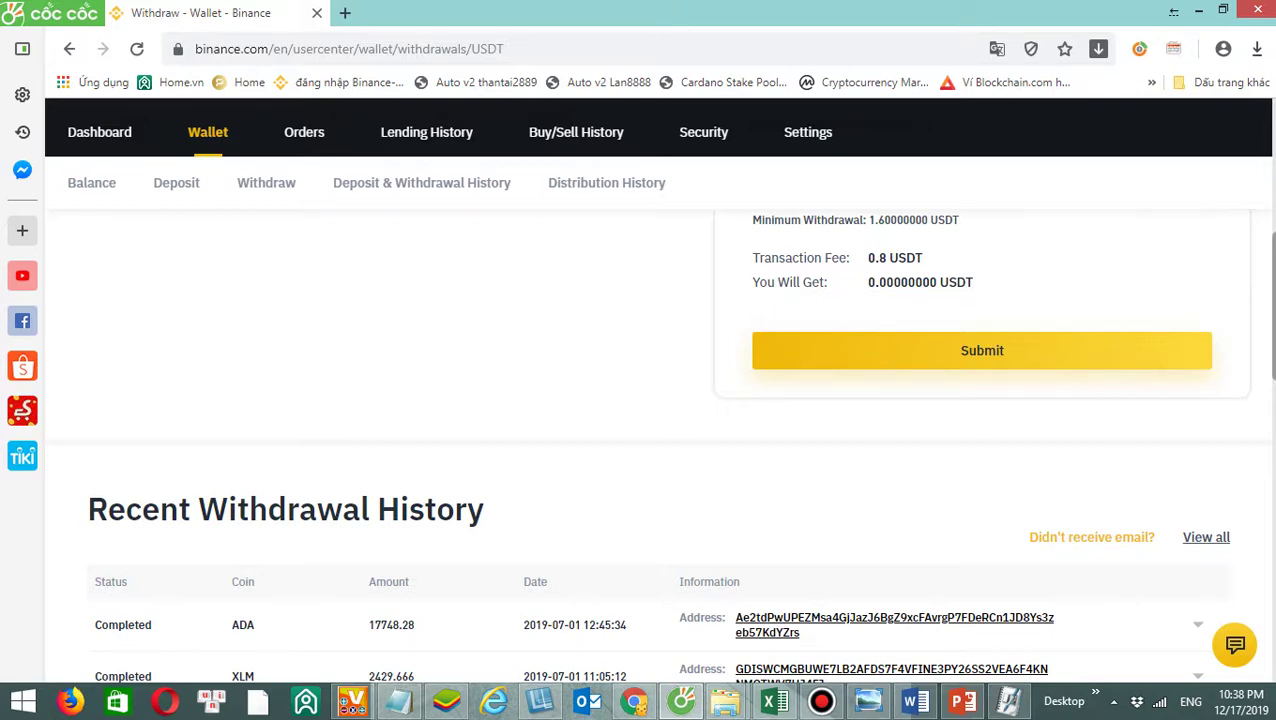
pyautogui.scroll(1, 643, 168)
pyautogui.scroll(5, 562, 199)
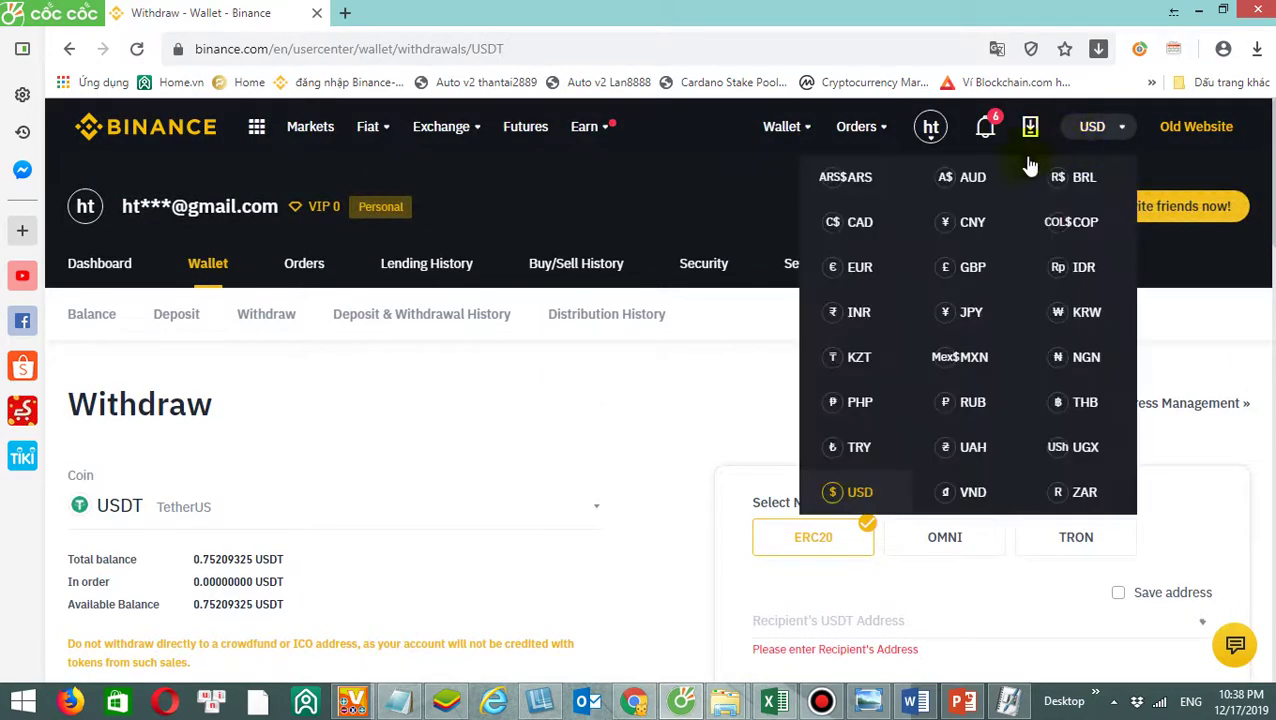
pyautogui.moveTo(1003, 138)
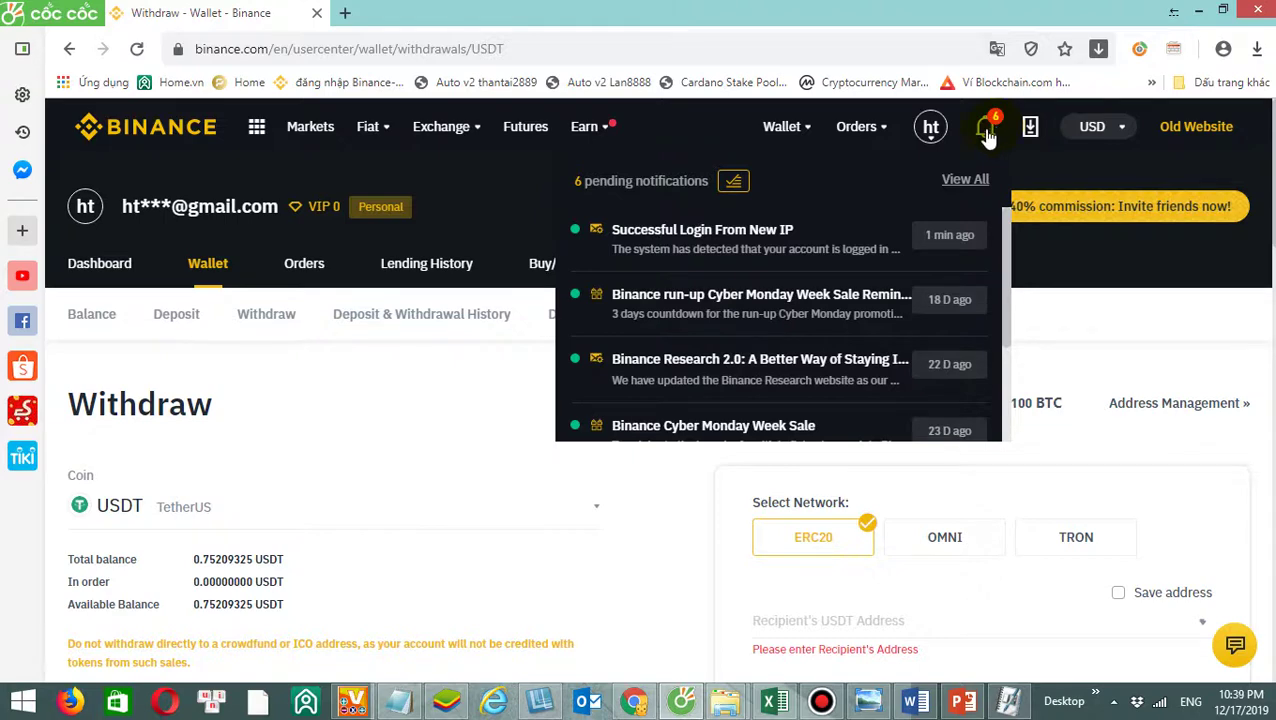
pyautogui.scroll(-5, 793, 391)
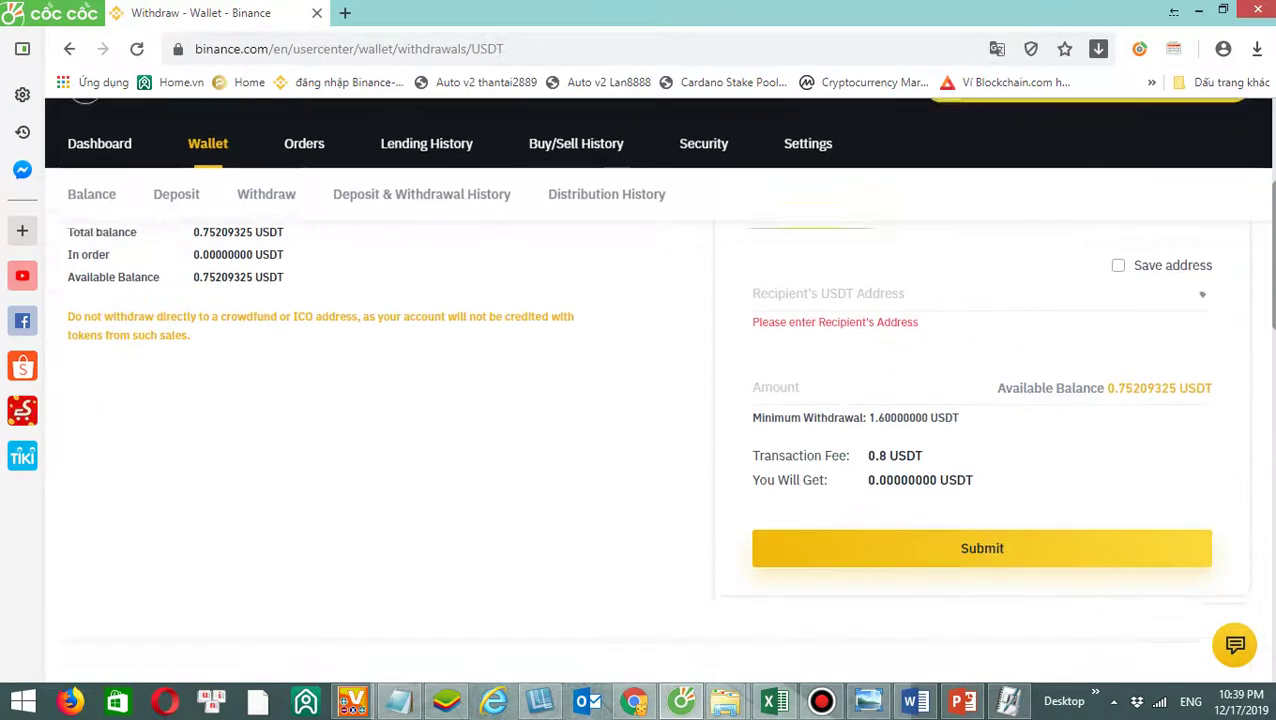
pyautogui.scroll(-1, 681, 445)
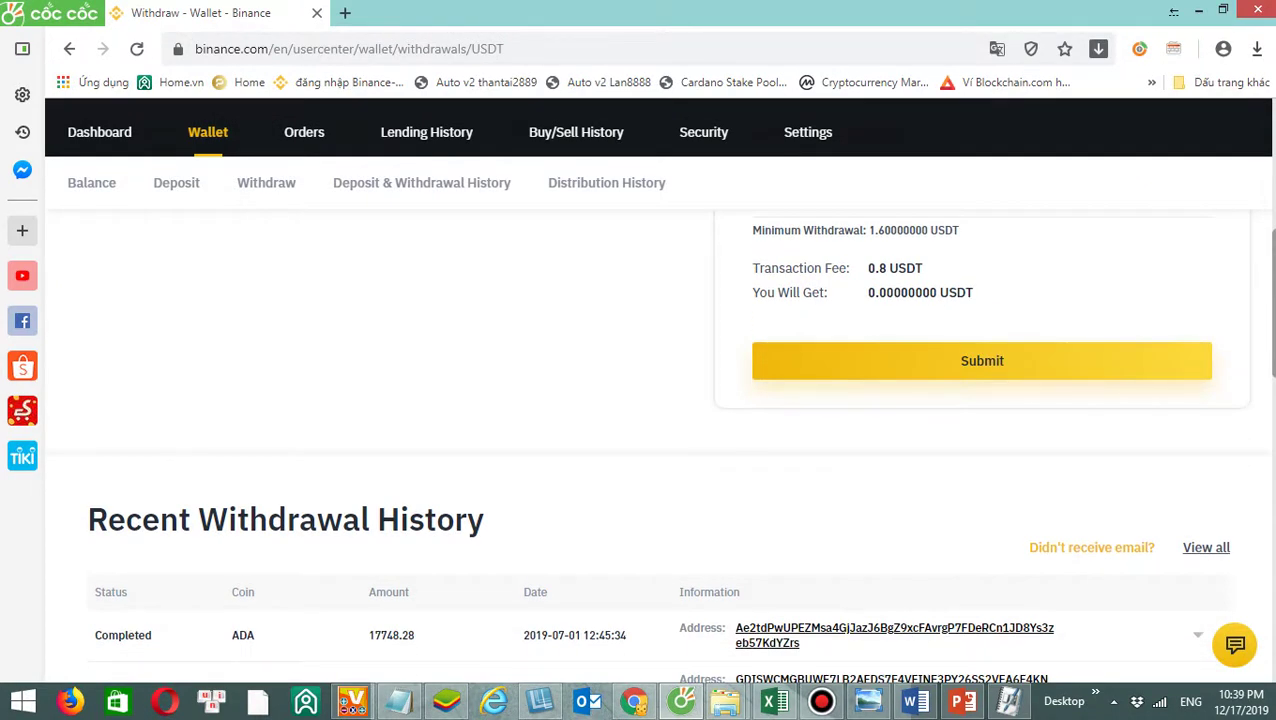
pyautogui.scroll(-4, 1262, 327)
pyautogui.scroll(-1, 1050, 380)
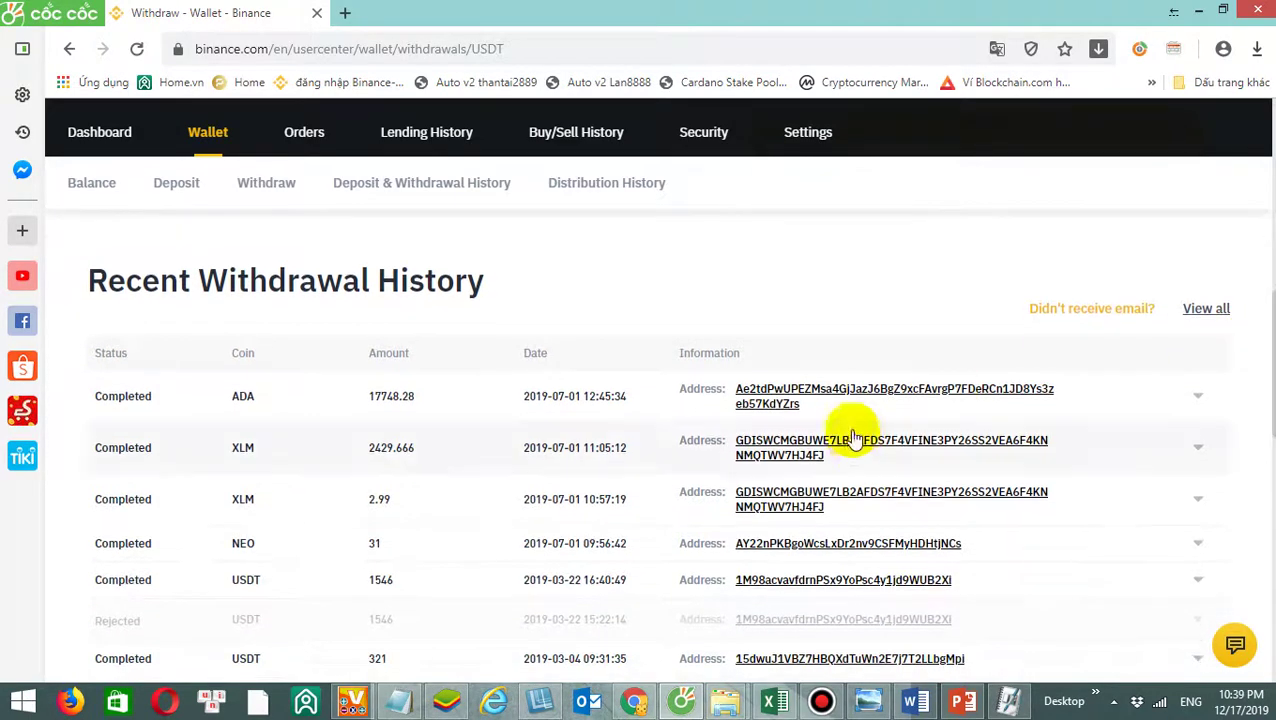
pyautogui.scroll(-4, 450, 452)
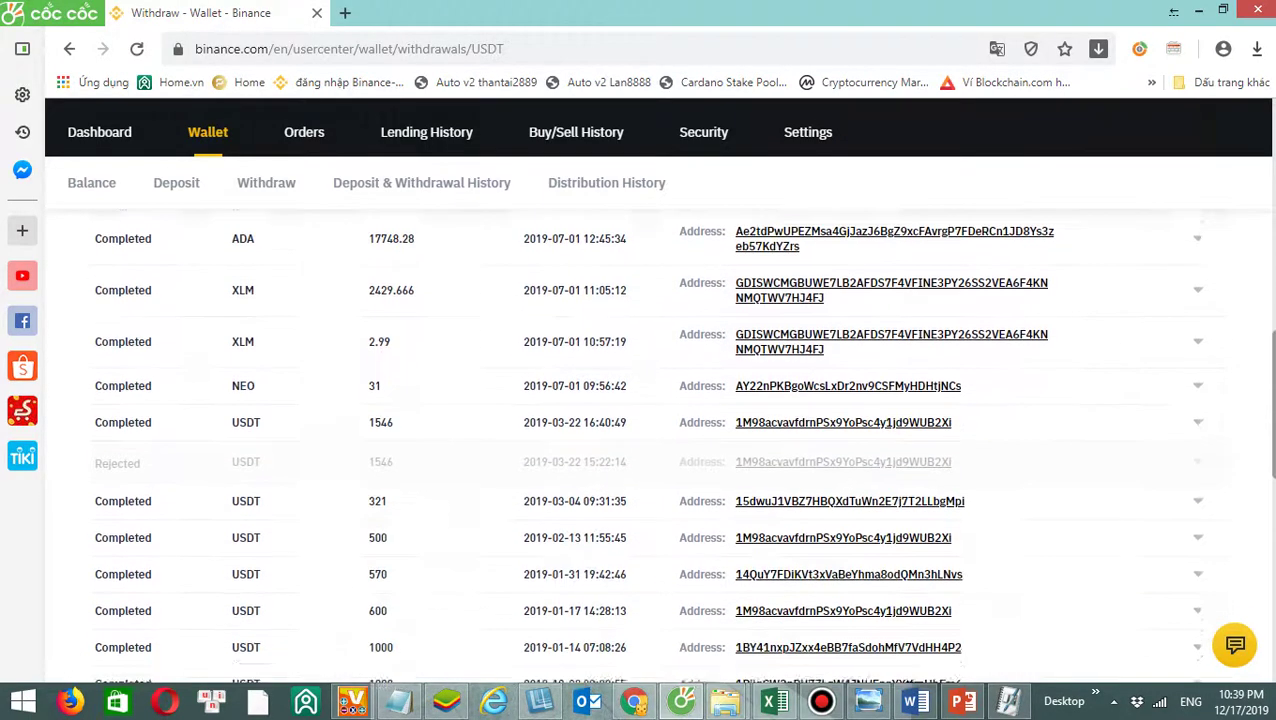
pyautogui.scroll(-1, 450, 452)
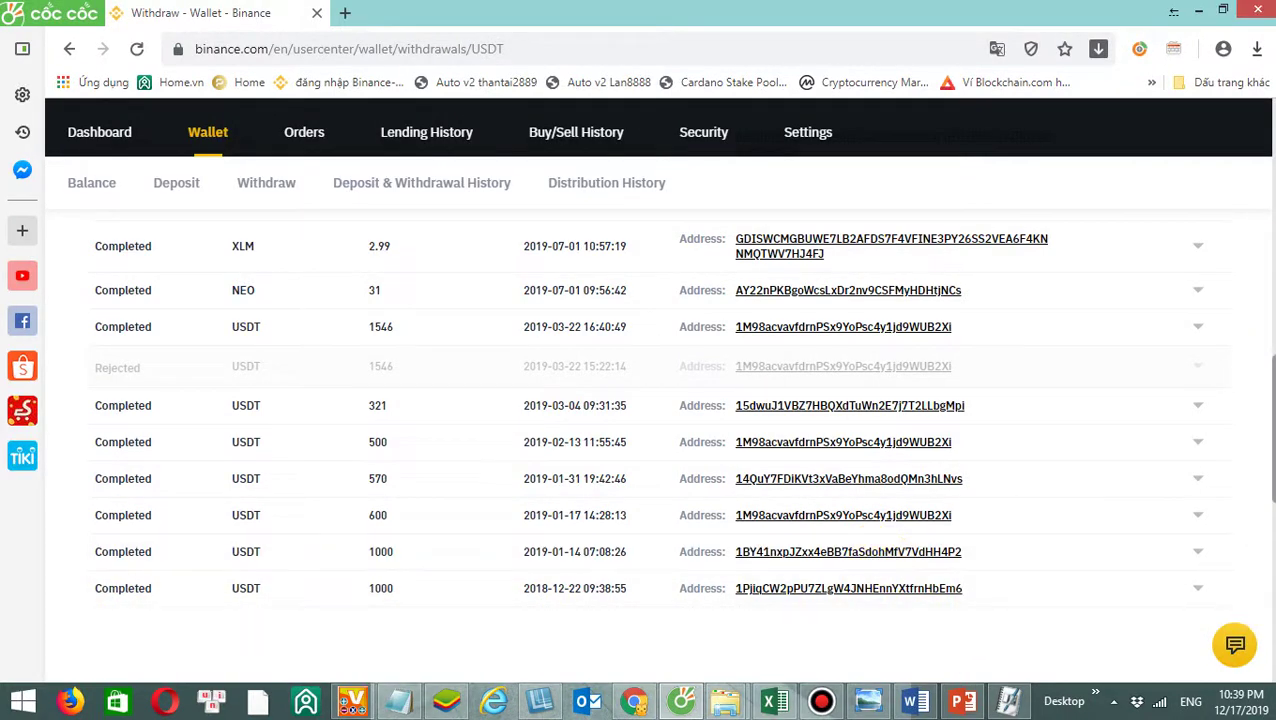
pyautogui.scroll(-2, 1268, 430)
pyautogui.scroll(10, 1265, 390)
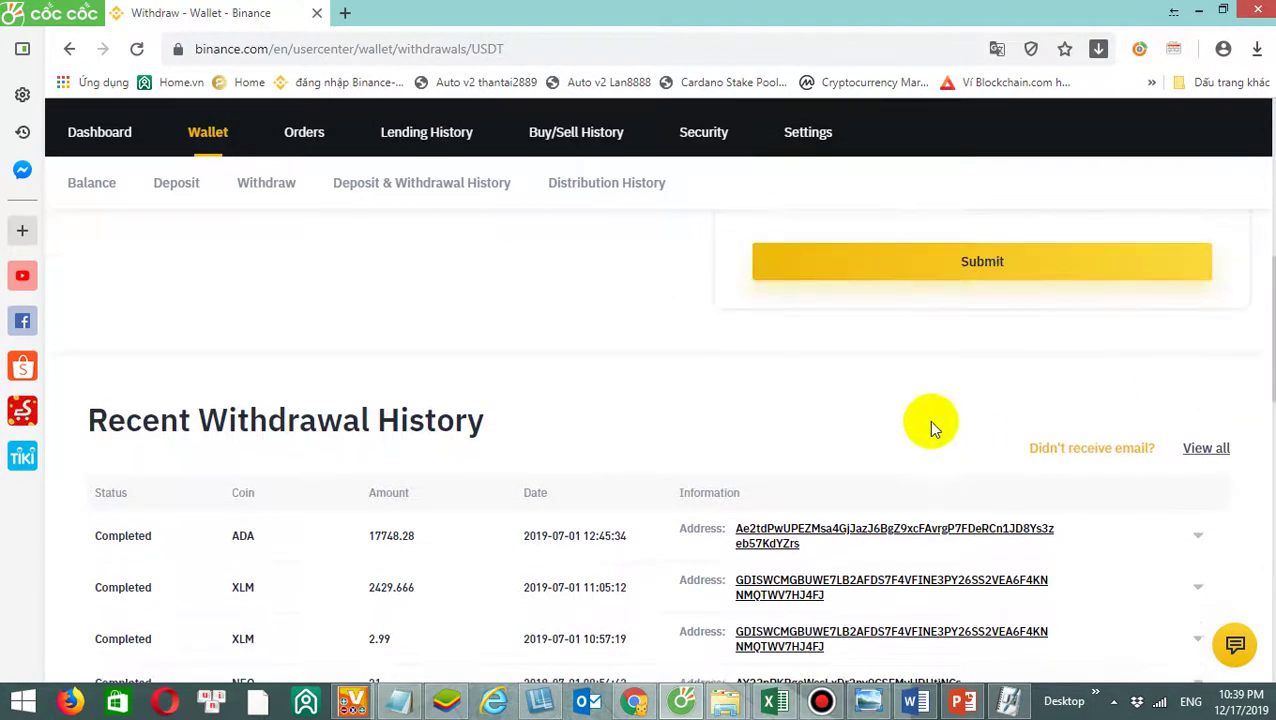
pyautogui.click(408, 195)
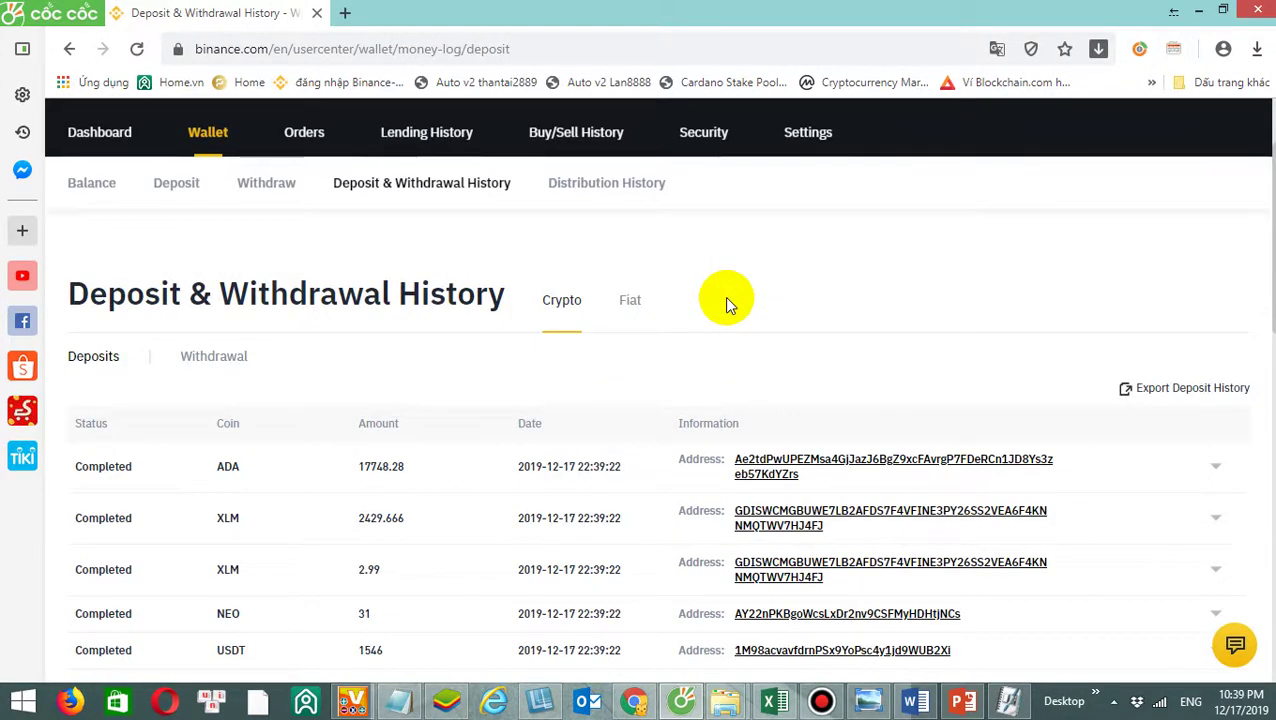
# Step: Switch to the Deposit & Withdrawal History showing the crypto deposit records
pyautogui.click(447, 184)
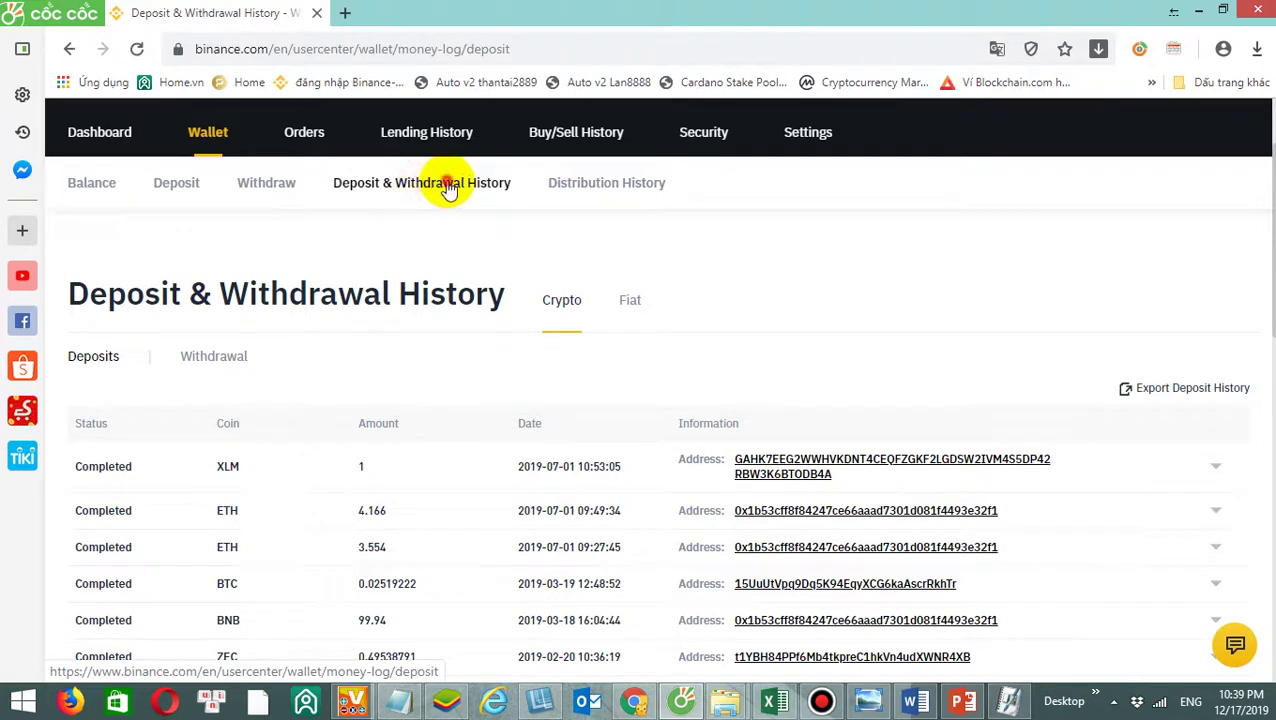
pyautogui.click(358, 190)
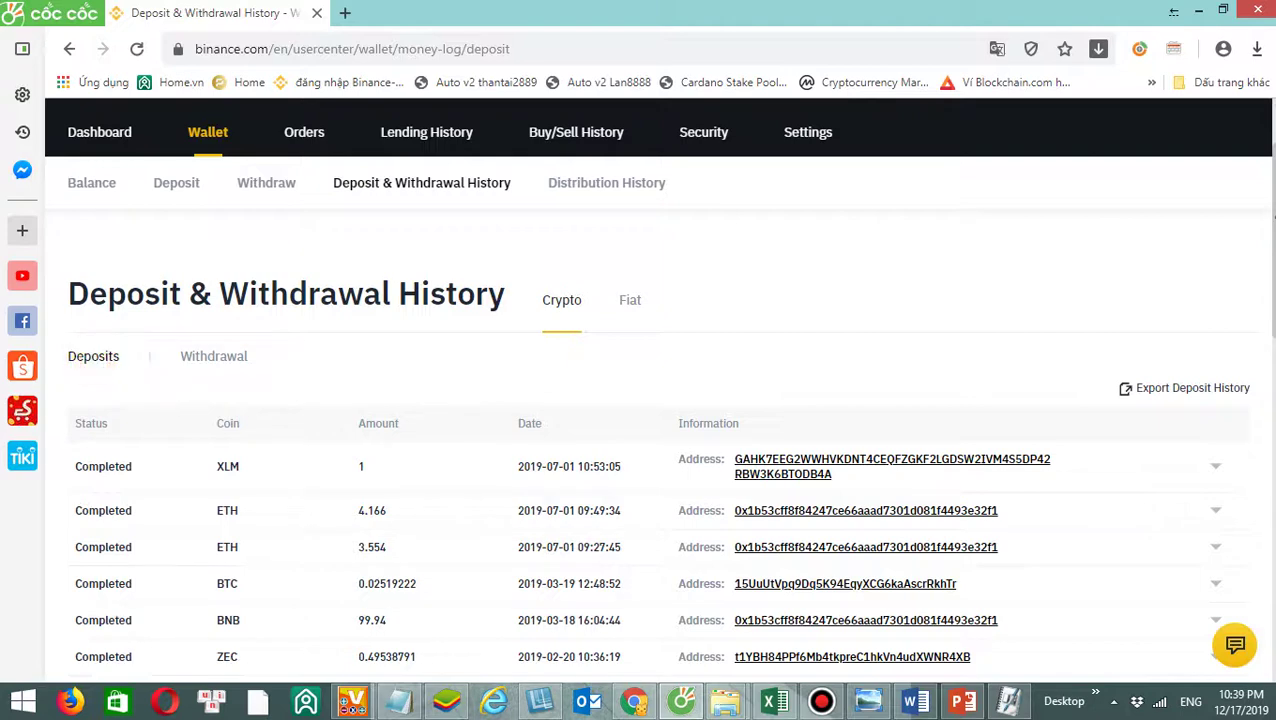
pyautogui.scroll(-4, 1270, 325)
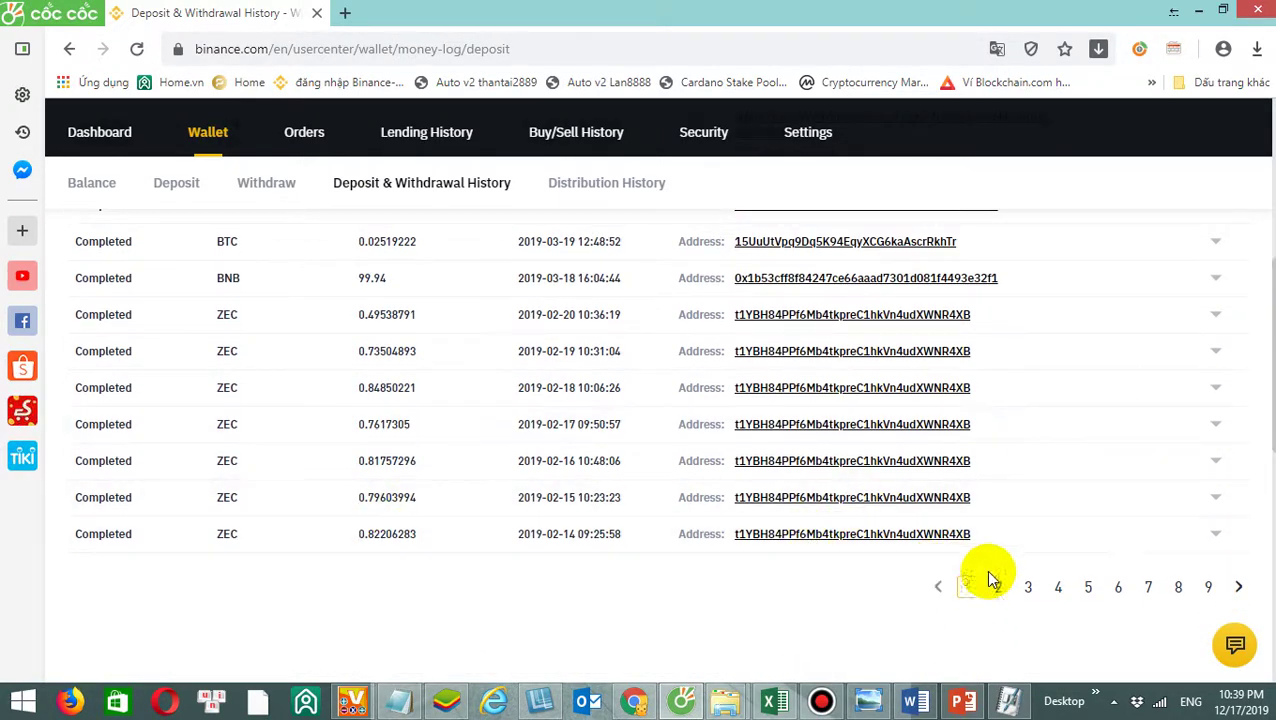
# Step: Show page 8 of the deposits, with completed ZEC and BTC deposits from August–September 2018
pyautogui.click(1176, 590)
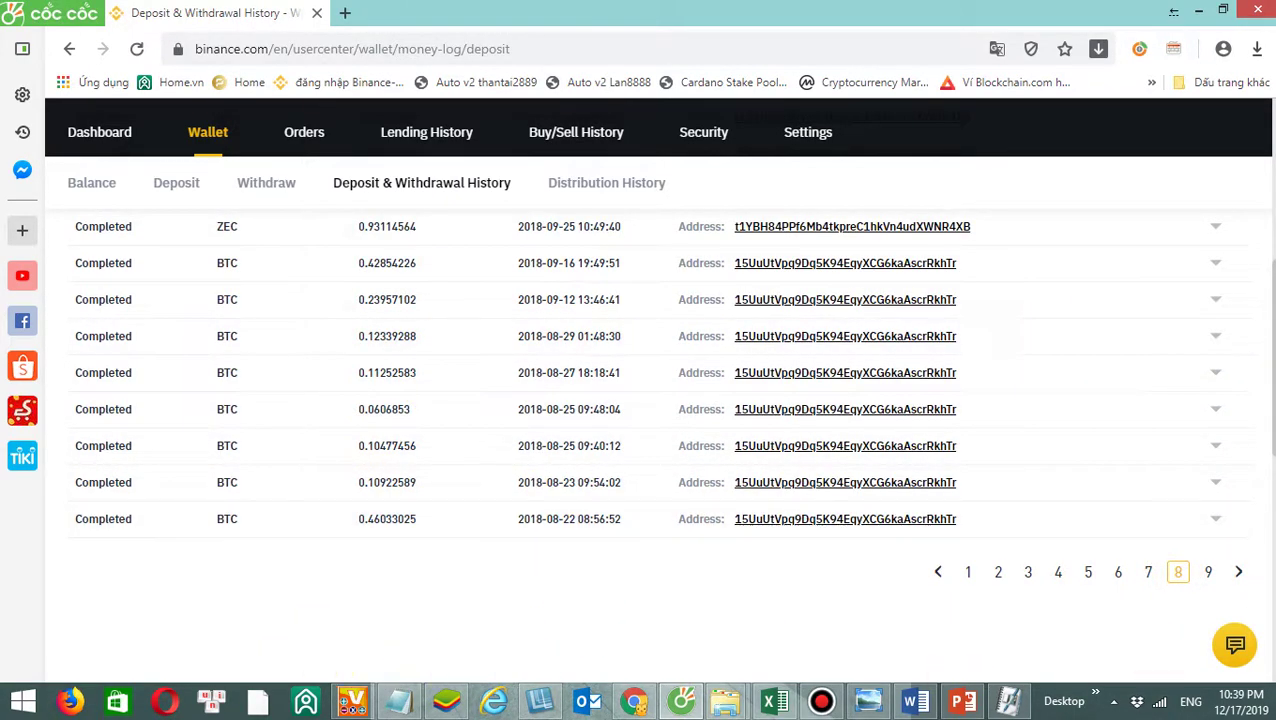
pyautogui.scroll(-1, 1262, 407)
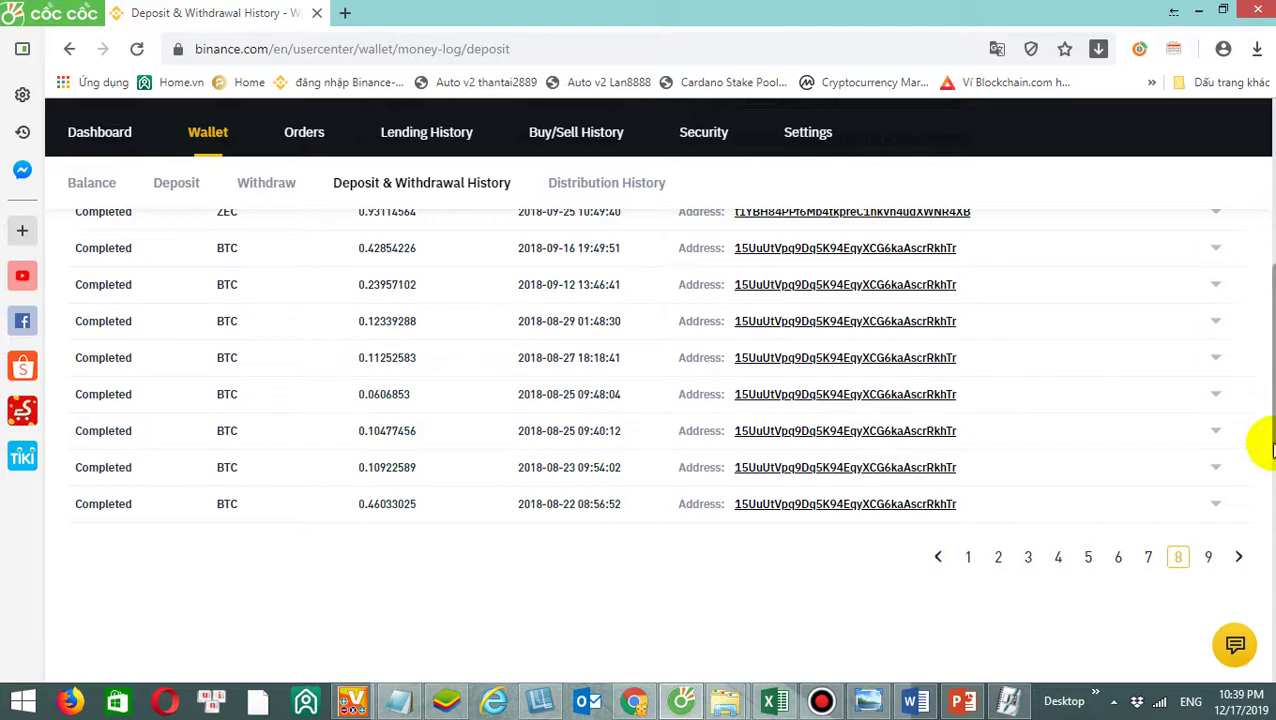
pyautogui.moveTo(1264, 441); pyautogui.dragTo(1272, 265)
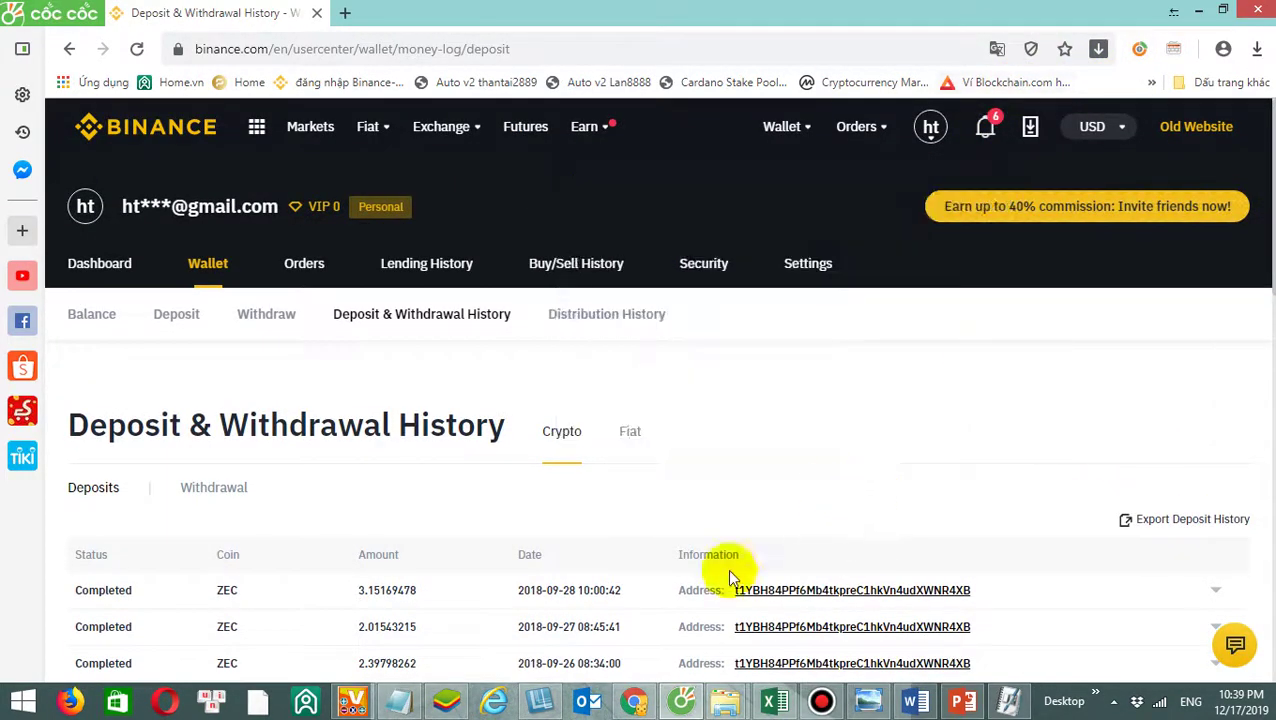
pyautogui.click(820, 703)
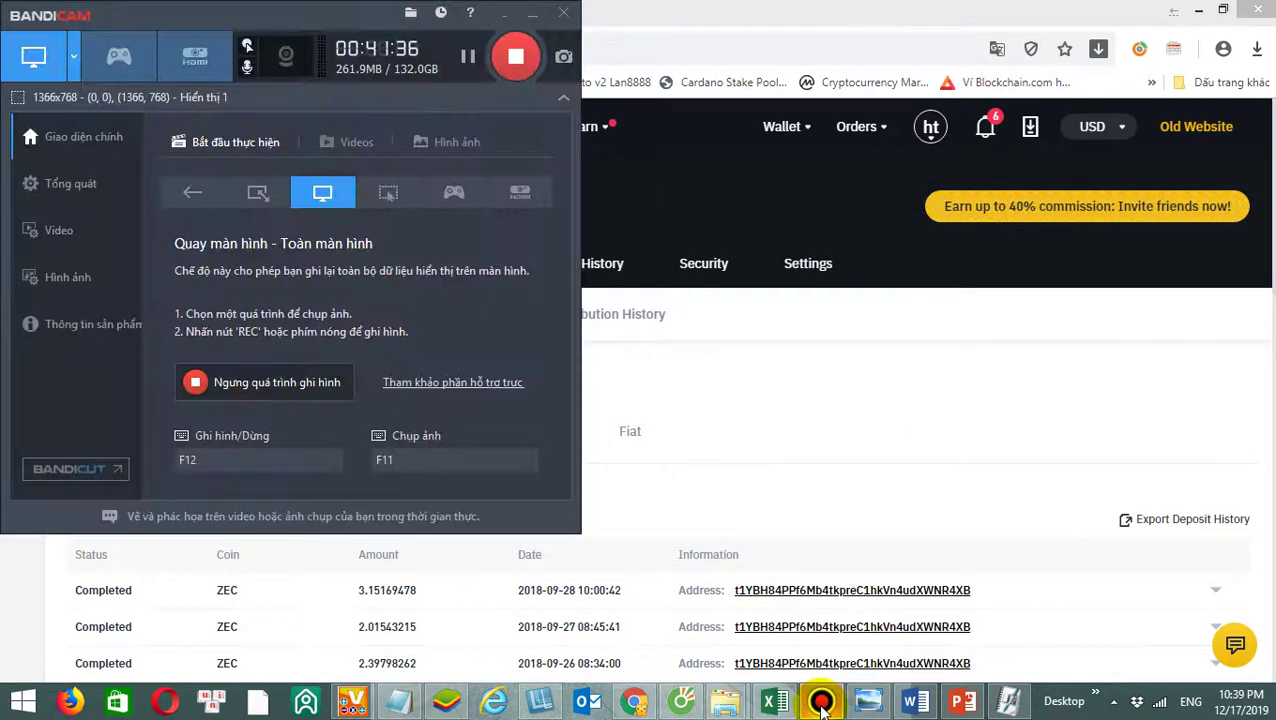
pyautogui.click(962, 698)
pyautogui.press('super+d')
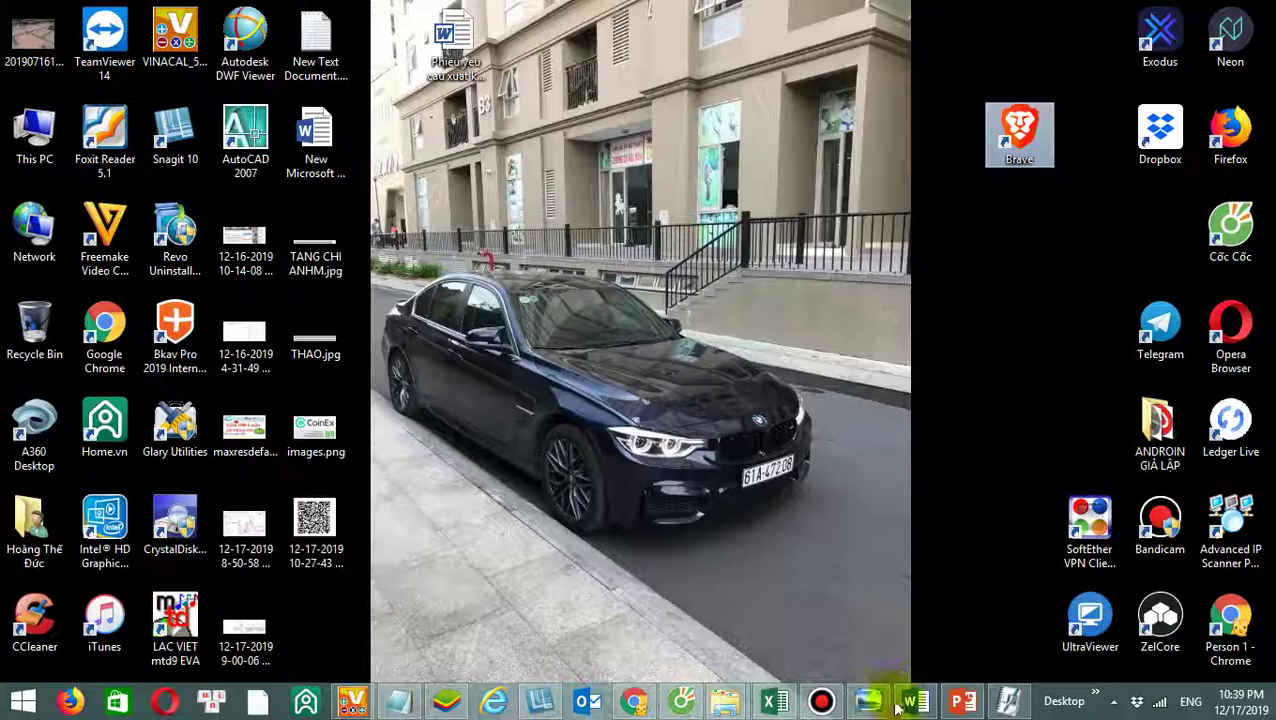
pyautogui.click(541, 134)
pyautogui.rightClick(545, 110)
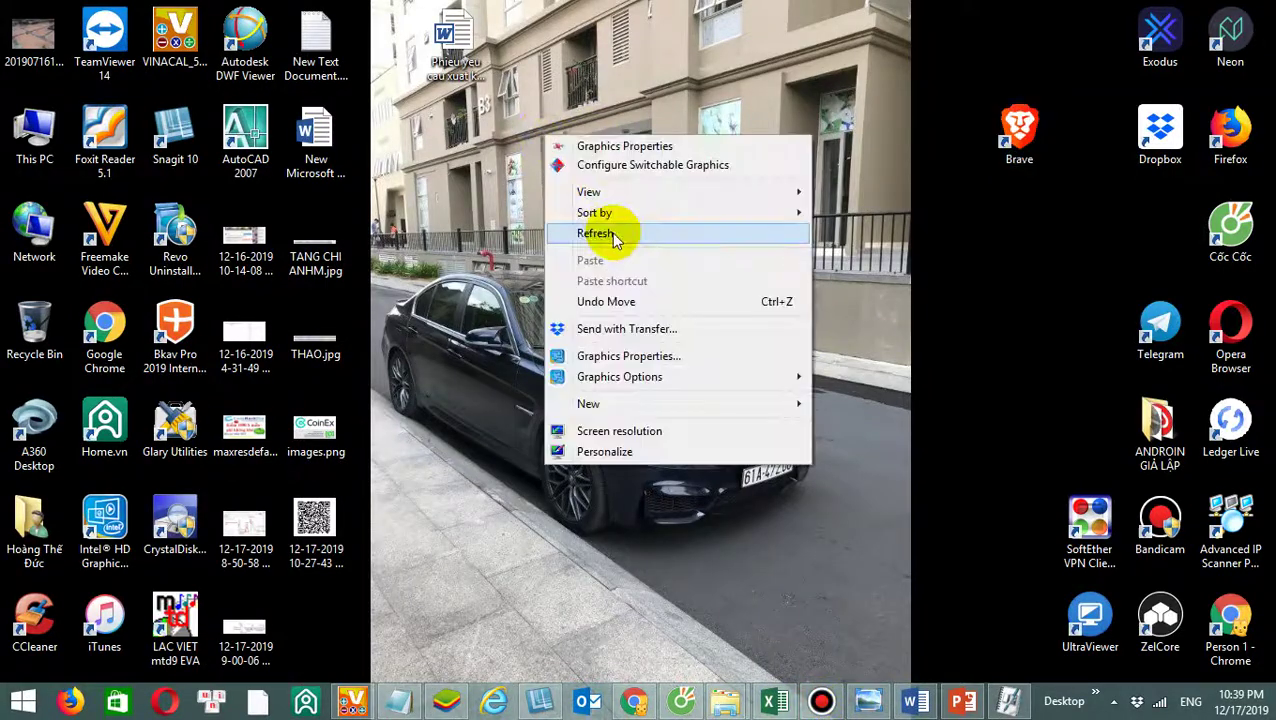
pyautogui.click(607, 228)
pyautogui.click(820, 700)
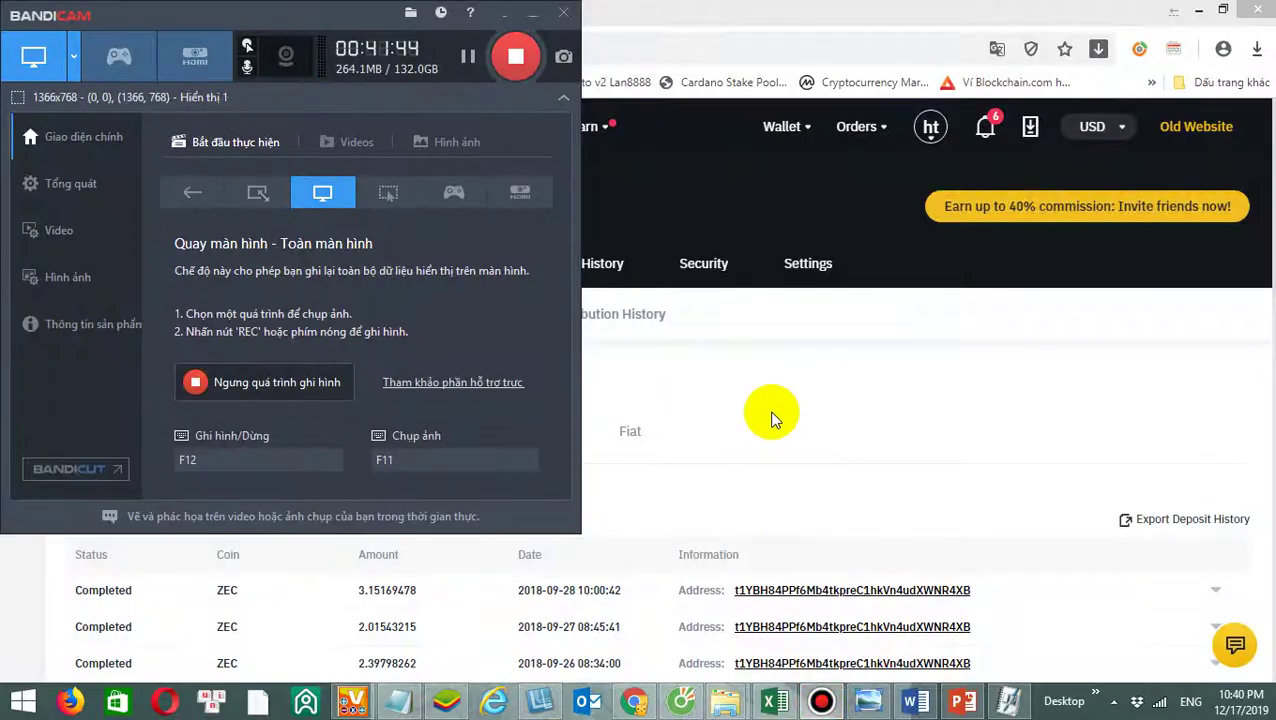